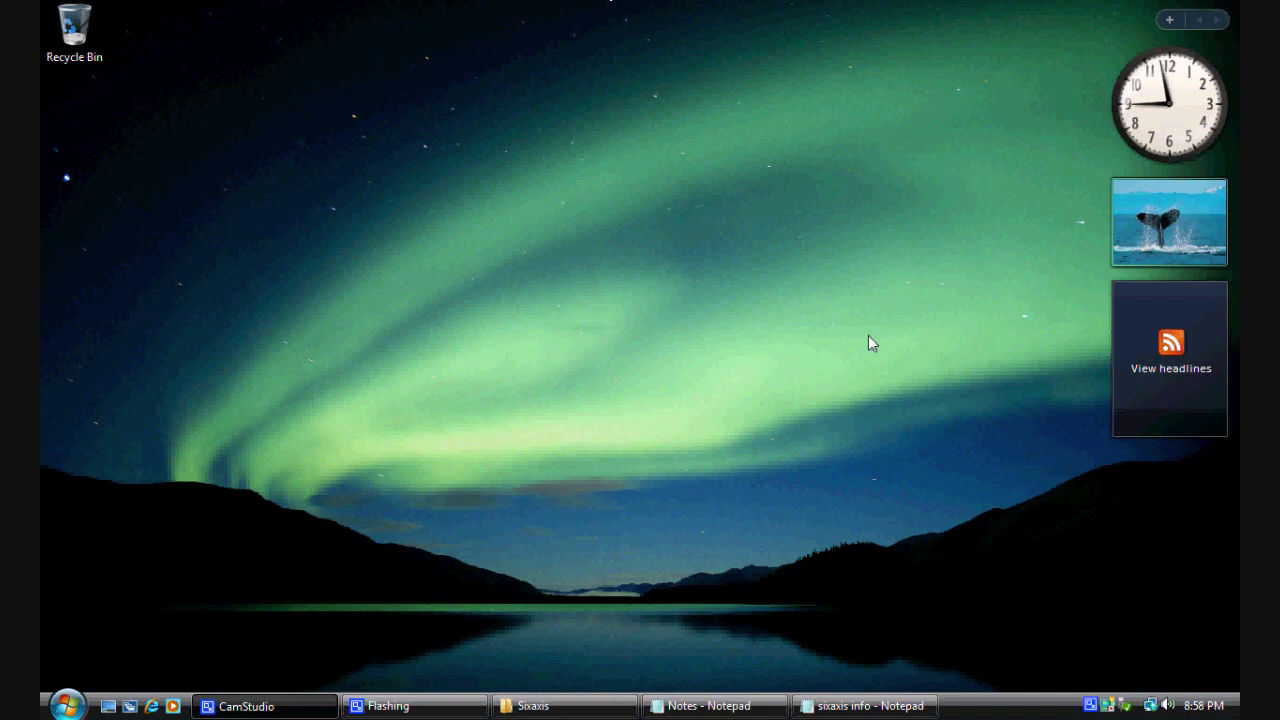
Open the Backup and Restore Center from the Start search, then close it
click(72, 702)
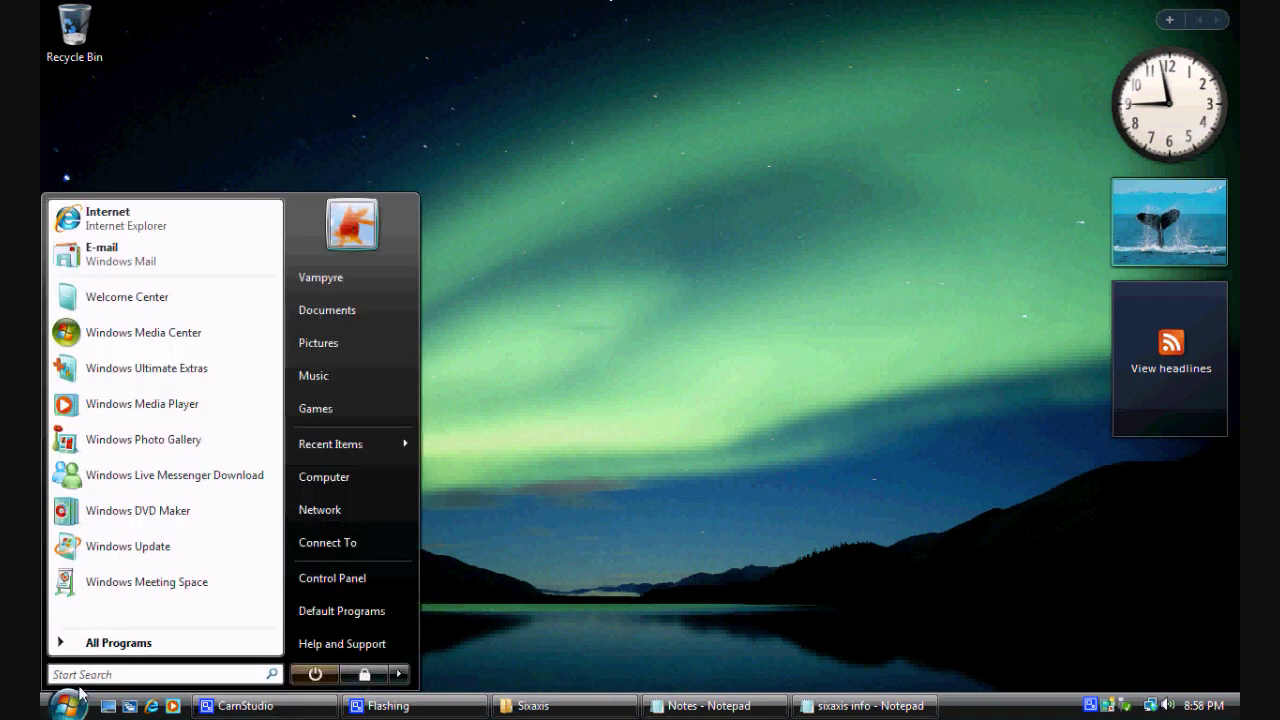
text(back)
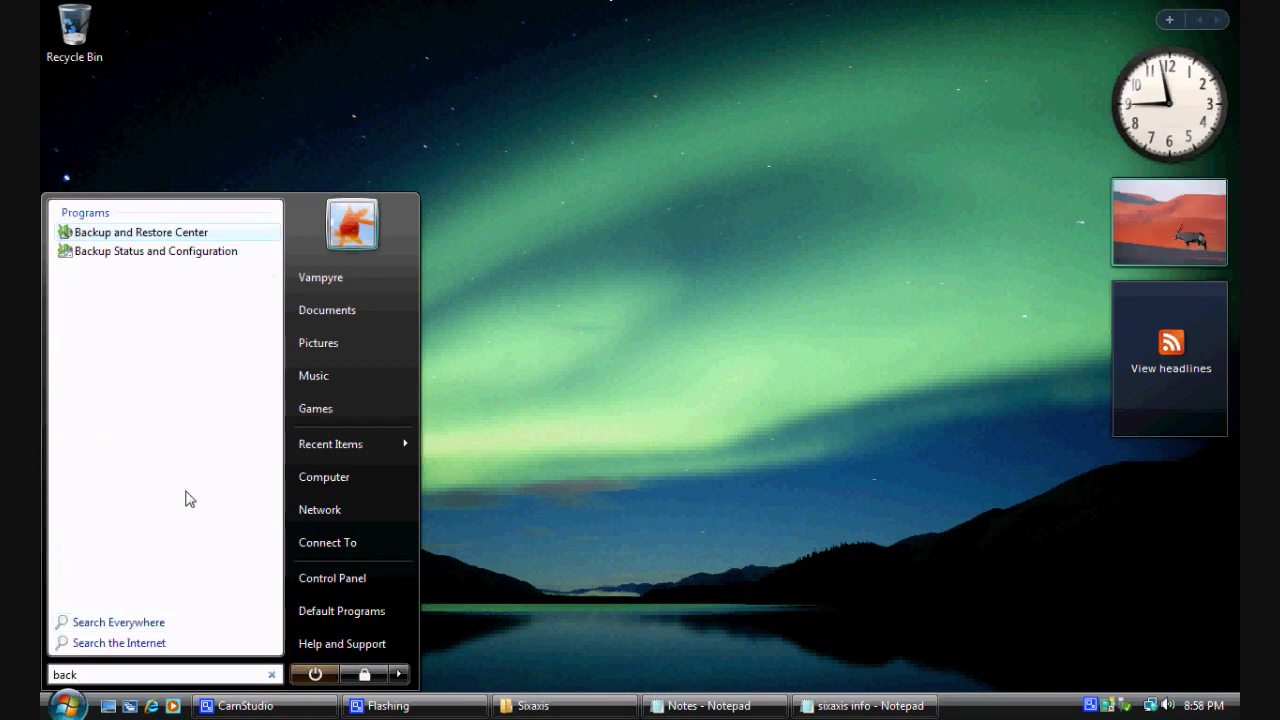
click(140, 232)
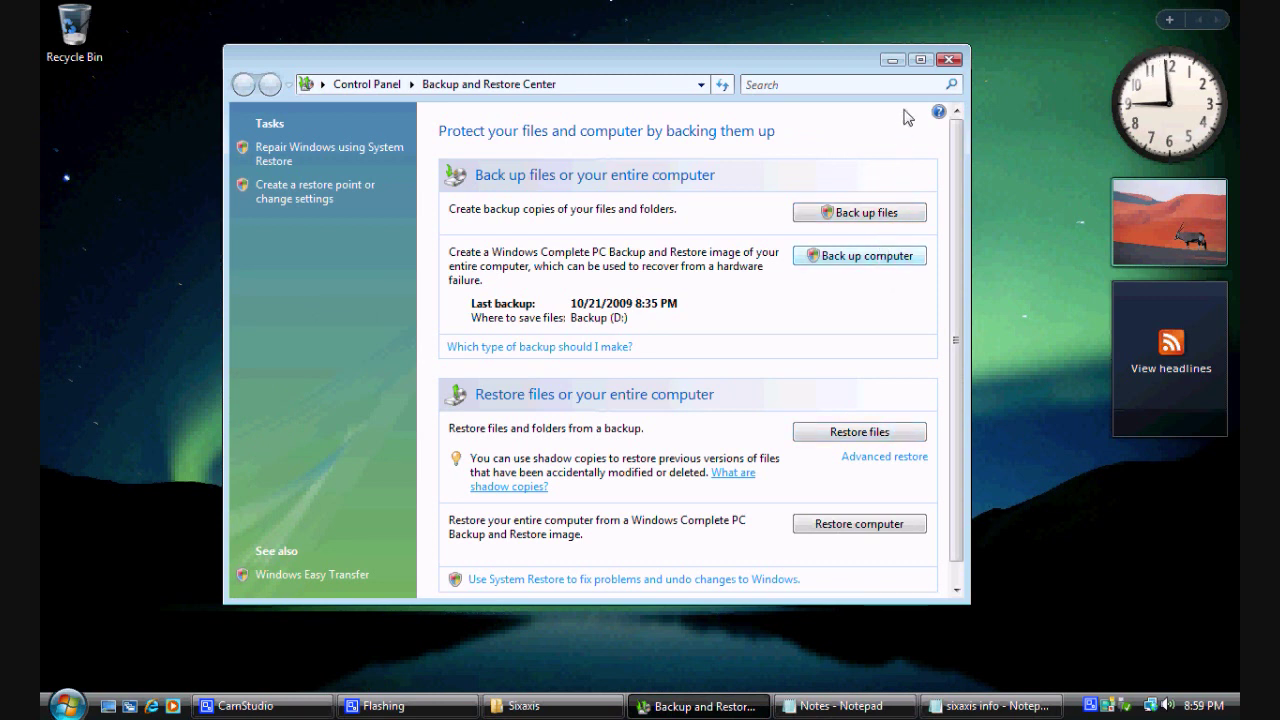
click(945, 60)
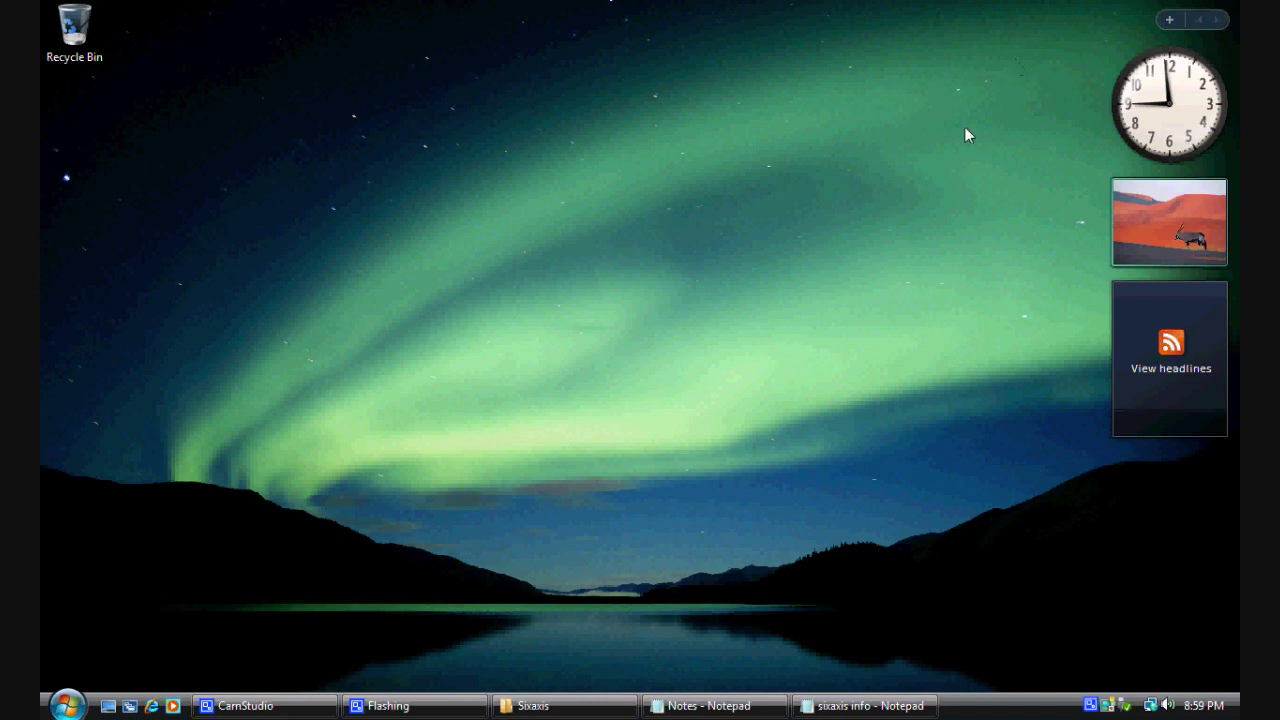
Launch Internet Explorer and load the motioninjoy.com/download address copied from the Notes file
click(151, 706)
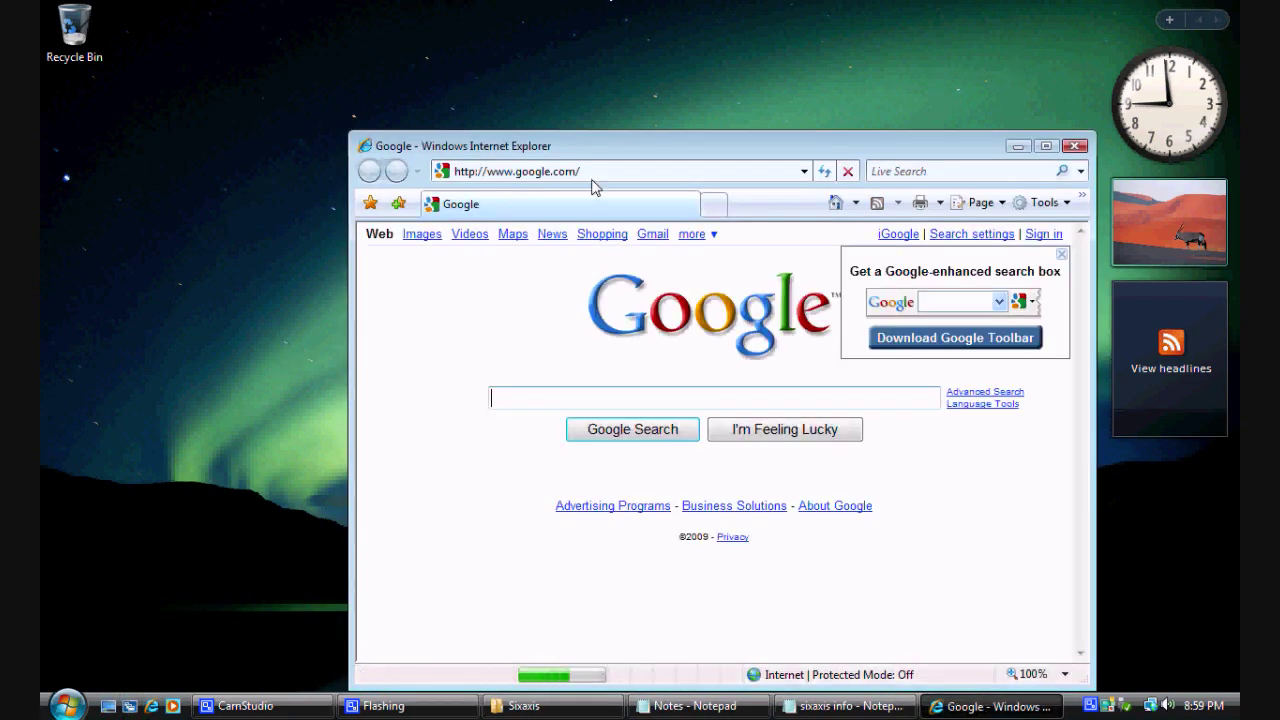
drag(602, 153, 483, 66)
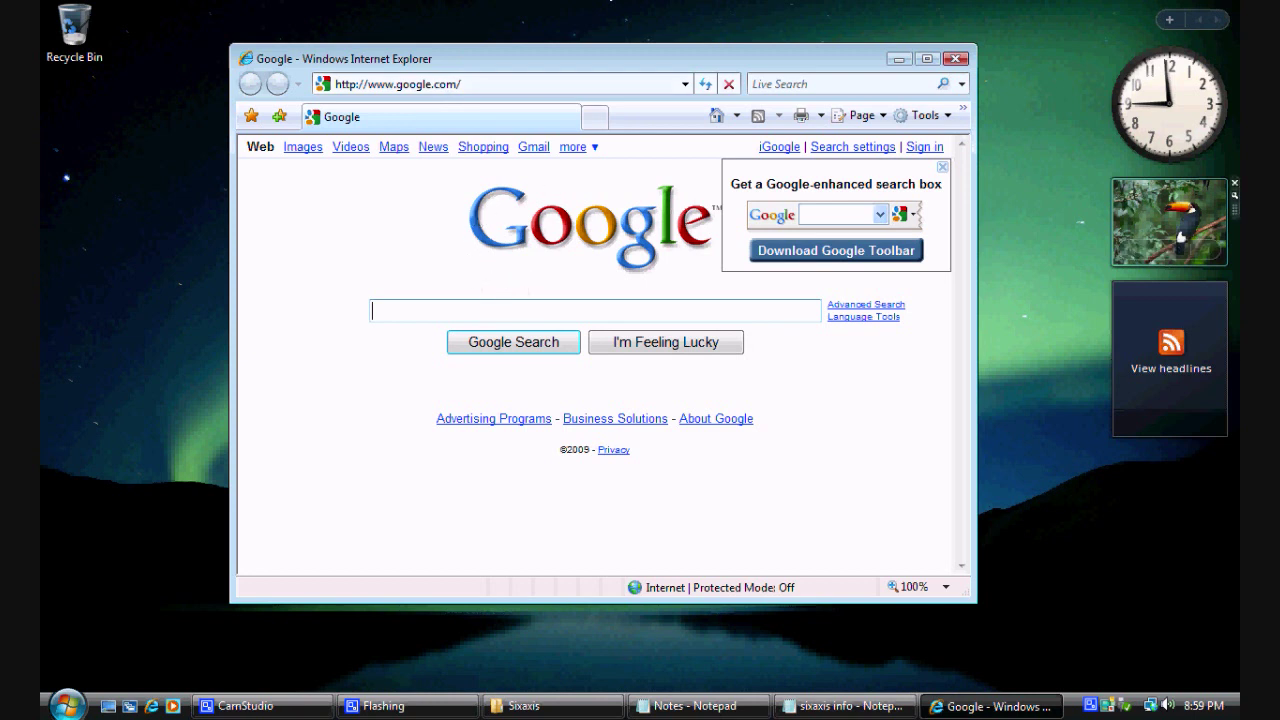
key(alt+Tab)
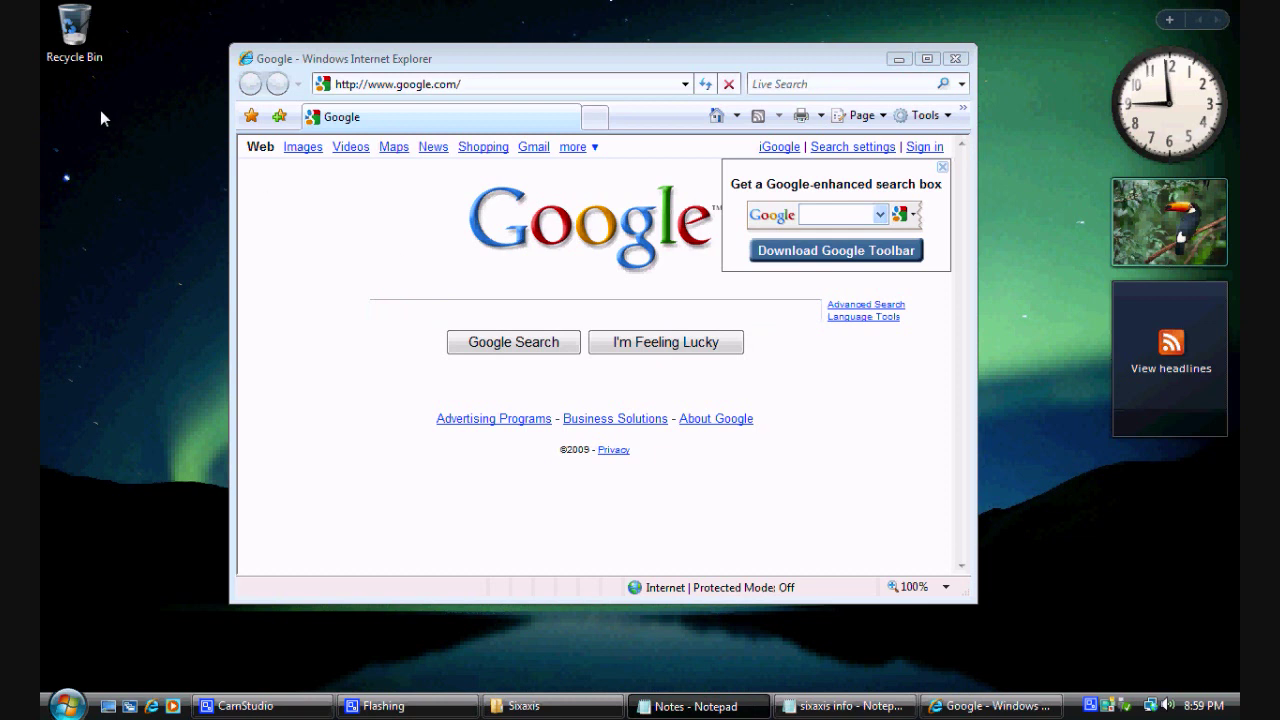
click(388, 87)
text(http://www.motioninjoy.com/download)
key(Return)
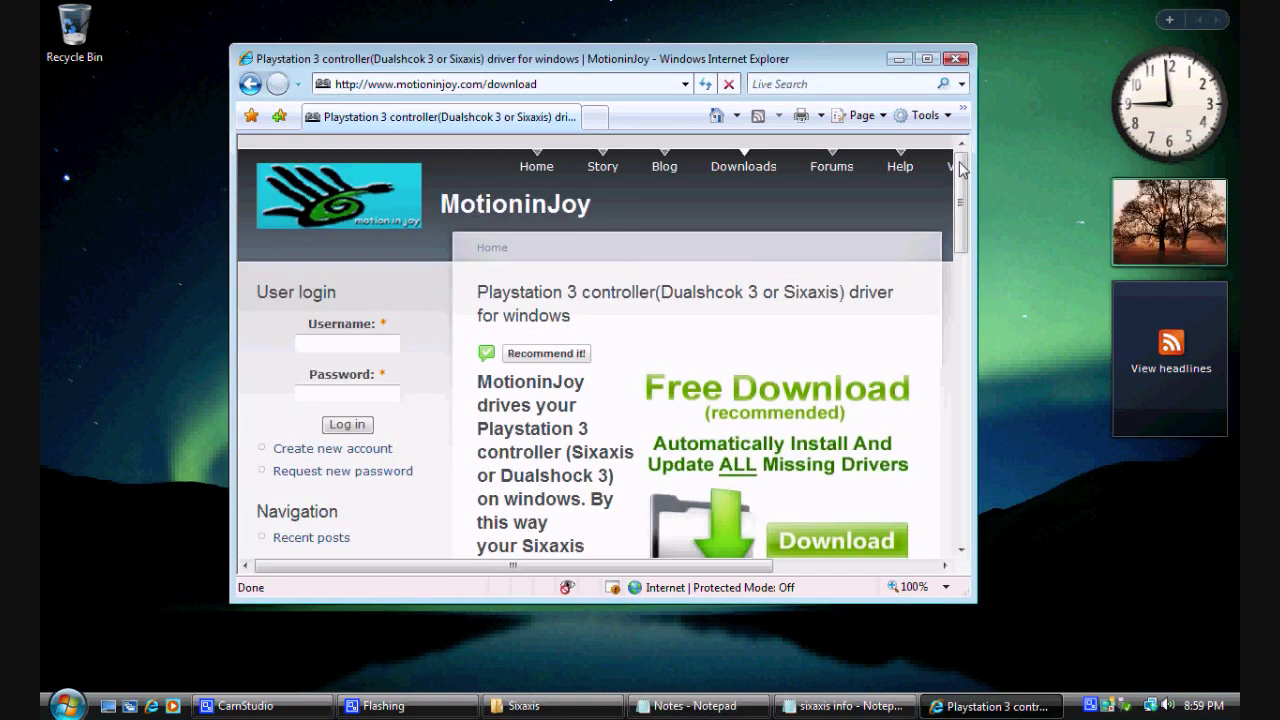
Start downloading the 64-bit version 0.3.00 driver from the 'site 1' link
drag(960, 168, 975, 341)
double_click(559, 213)
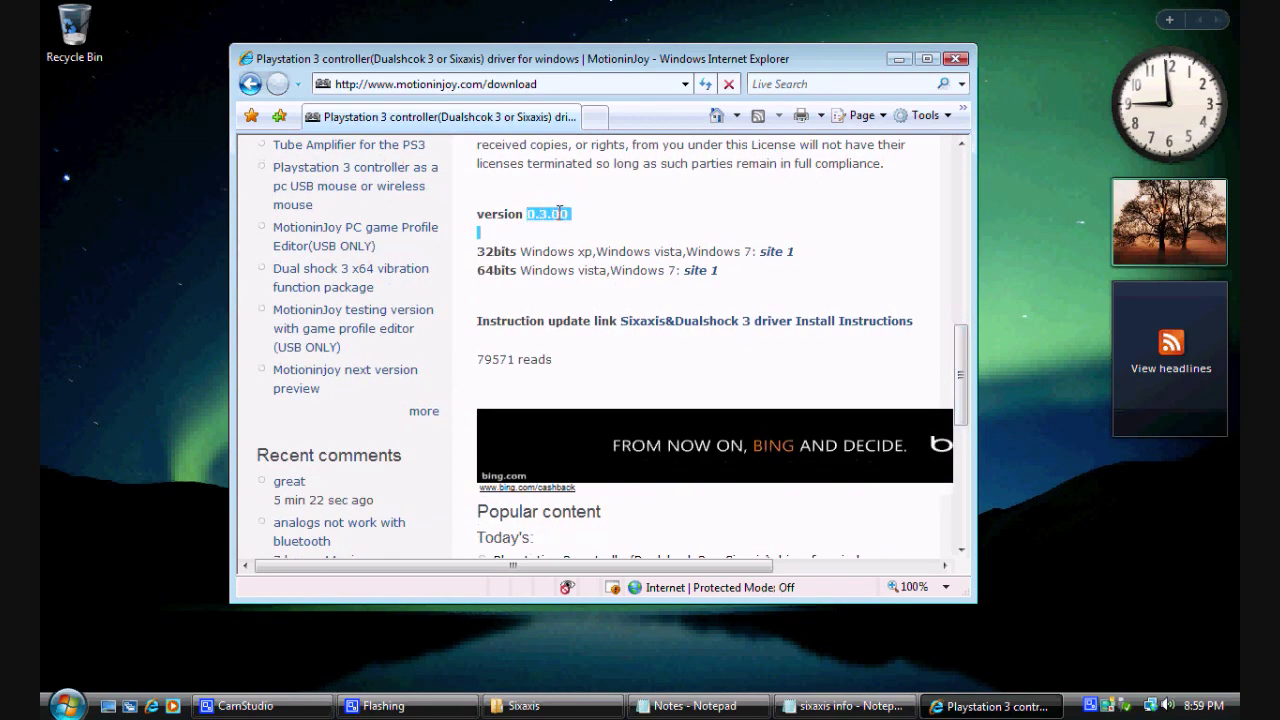
click(492, 281)
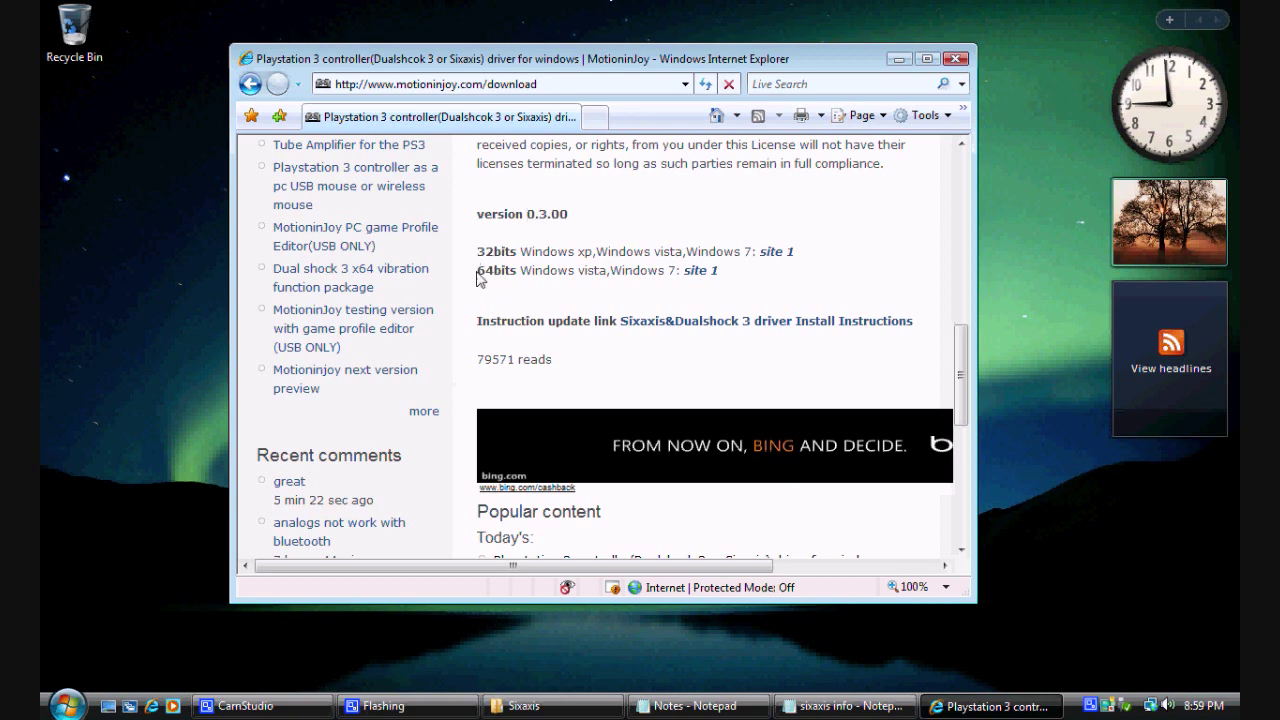
drag(478, 279, 571, 268)
click(700, 272)
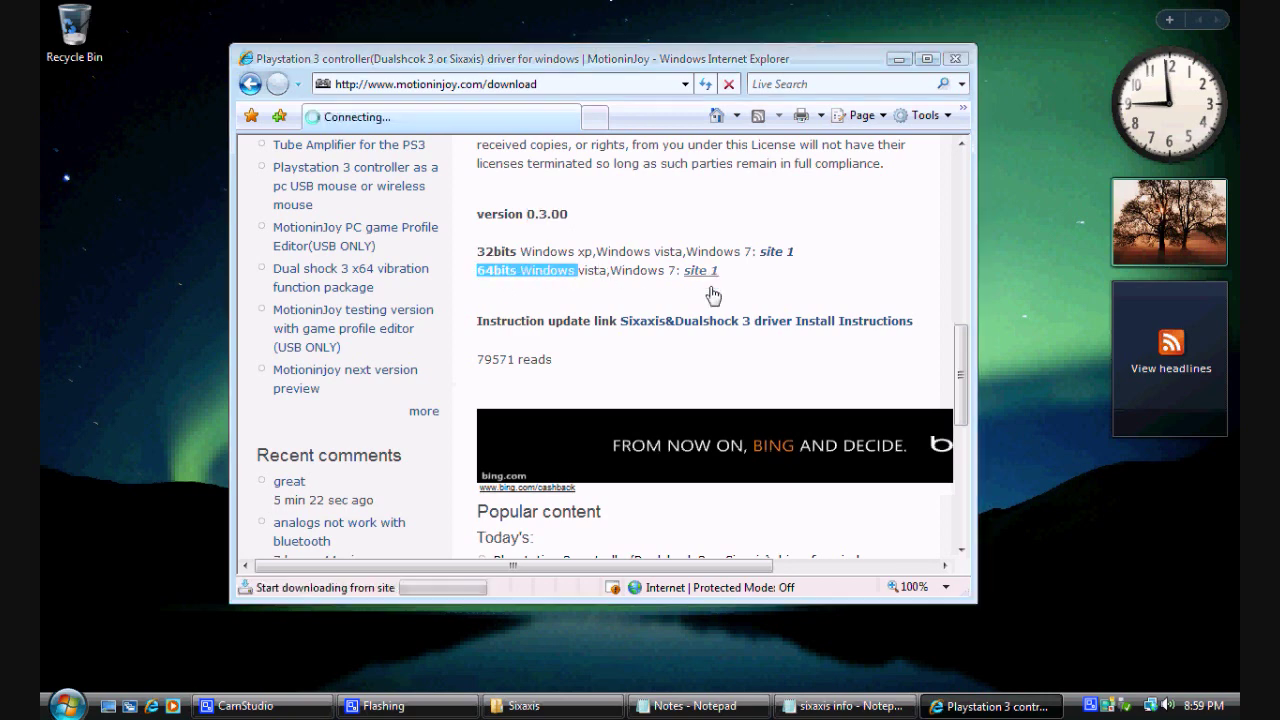
Save MotioninJoy_0300_amd64.zip to Downloads and let the 2.05MB download finish
click(686, 368)
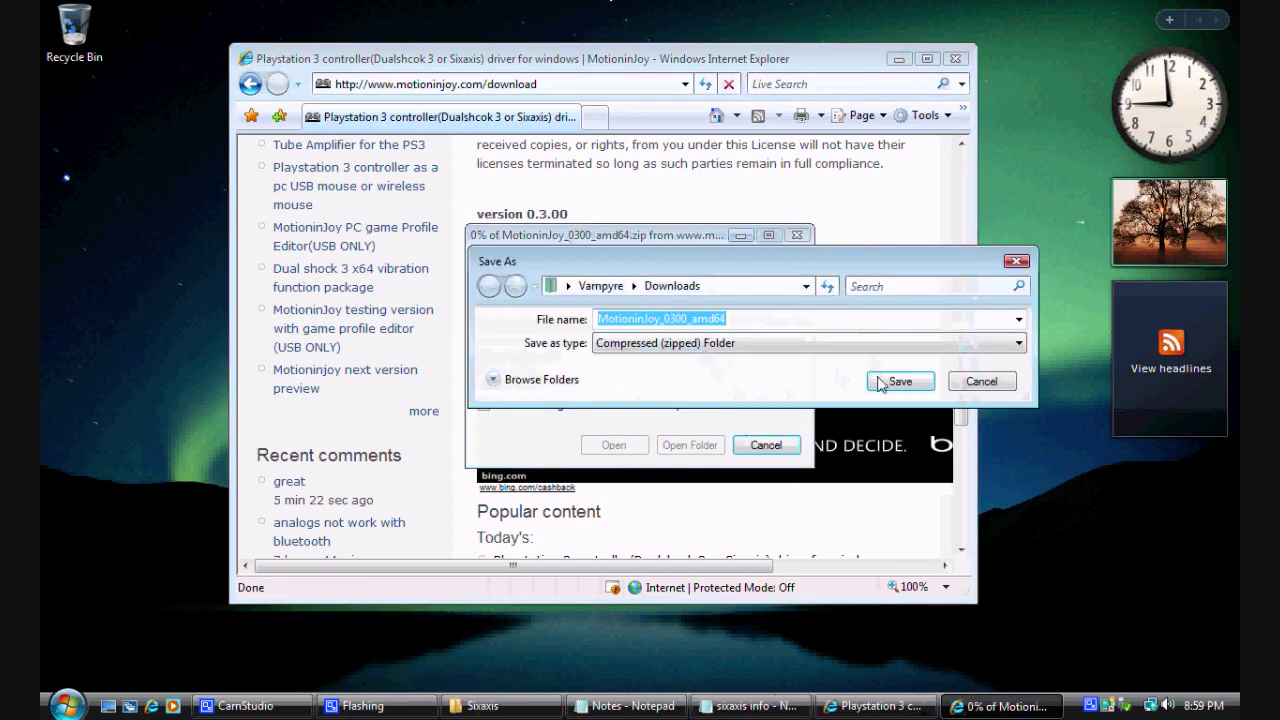
click(883, 382)
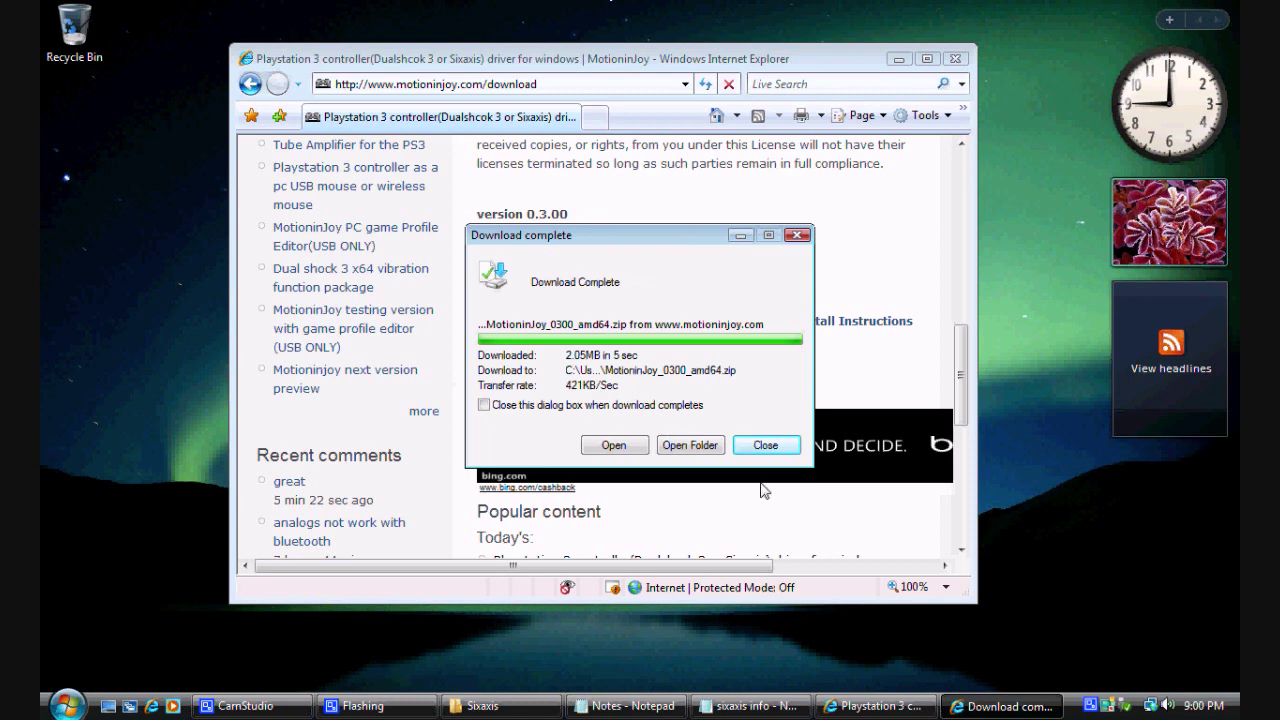
mouse_move(689, 241)
mouse_down()
mouse_move(742, 189)
mouse_move(686, 225)
mouse_up()
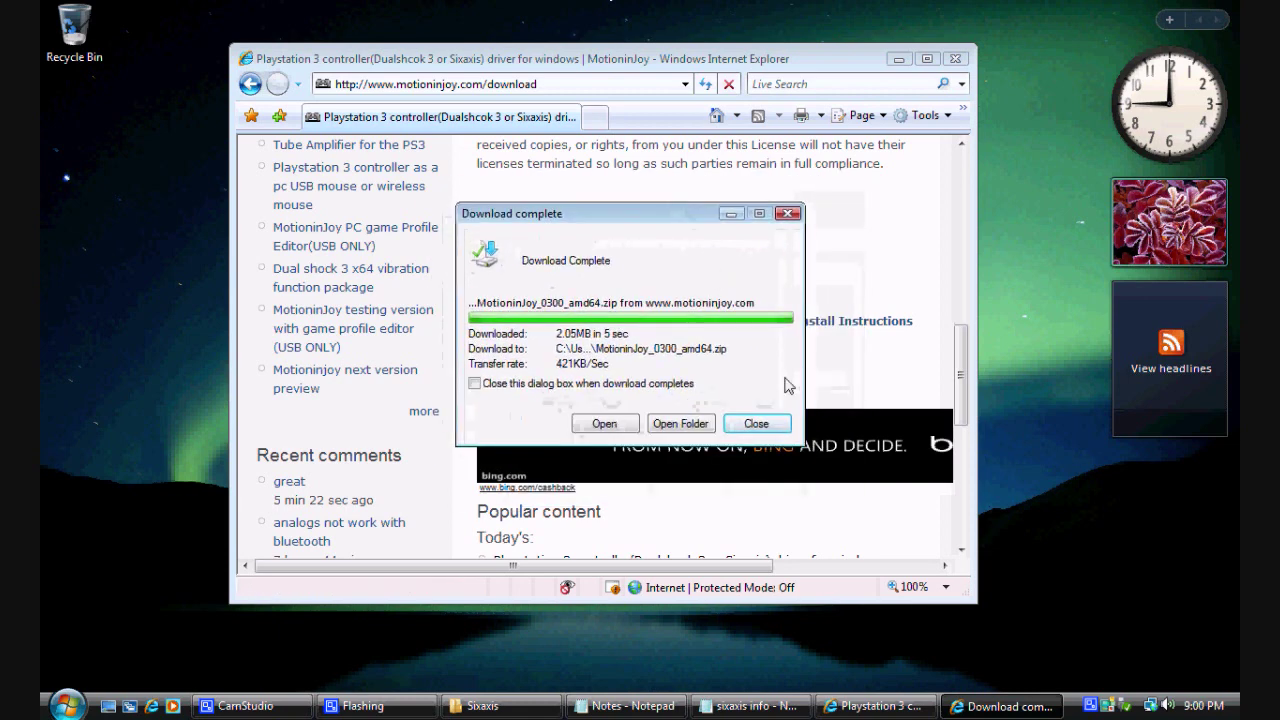
Copy the MotioninJoy installer from the downloaded zip onto the desktop and close the windows
click(762, 426)
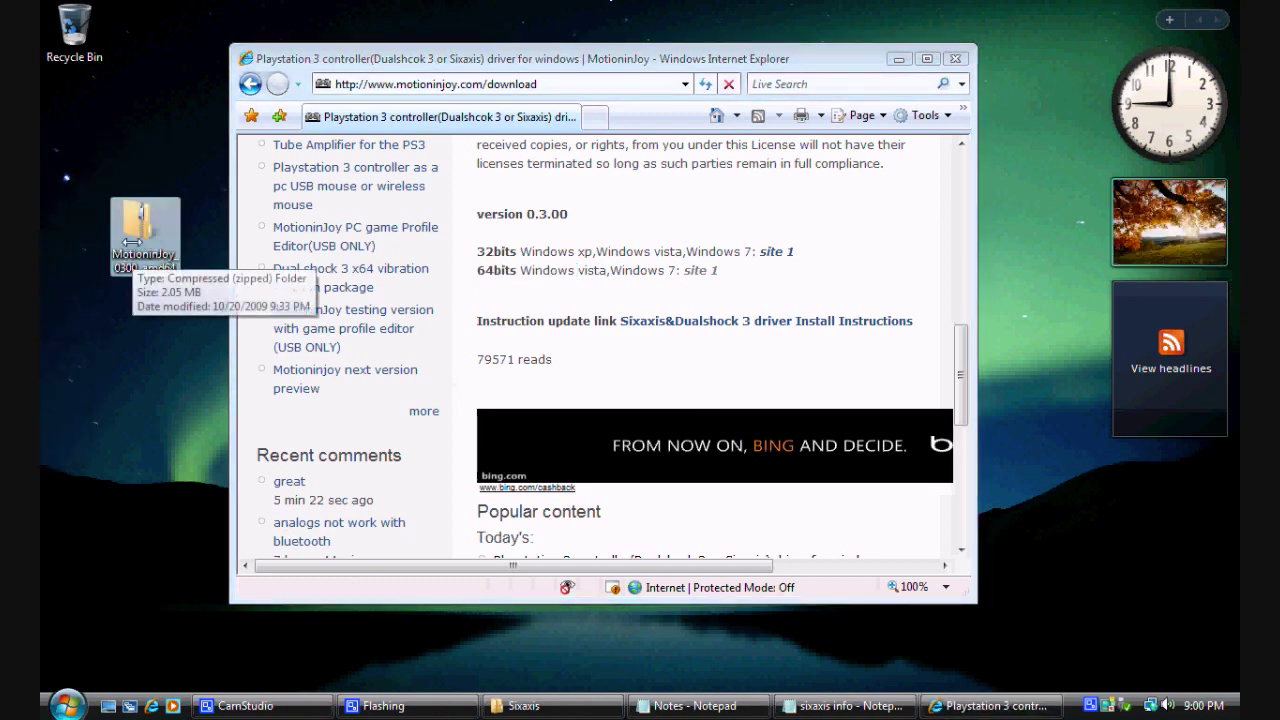
double_click(137, 225)
drag(500, 184, 70, 62)
key(Return)
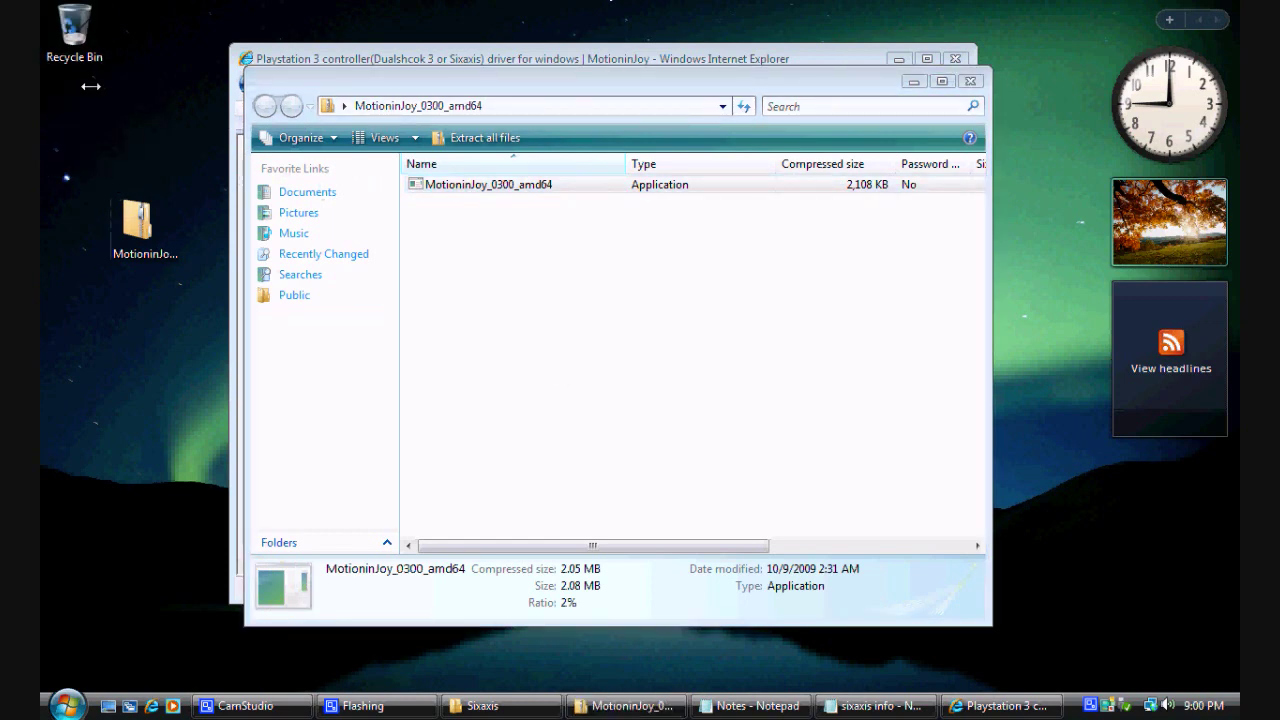
click(970, 80)
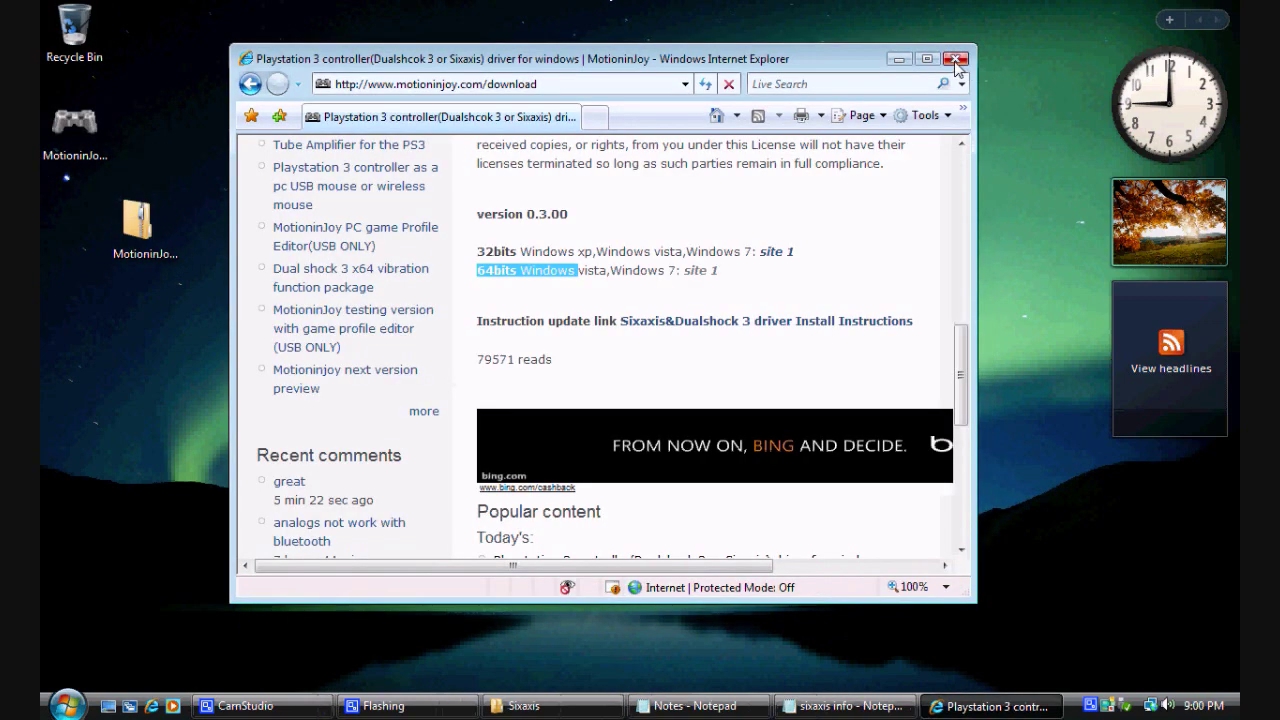
click(956, 62)
Delete the MotioninJoy_0300_amd64 zip from the desktop and empty the Recycle Bin
click(137, 222)
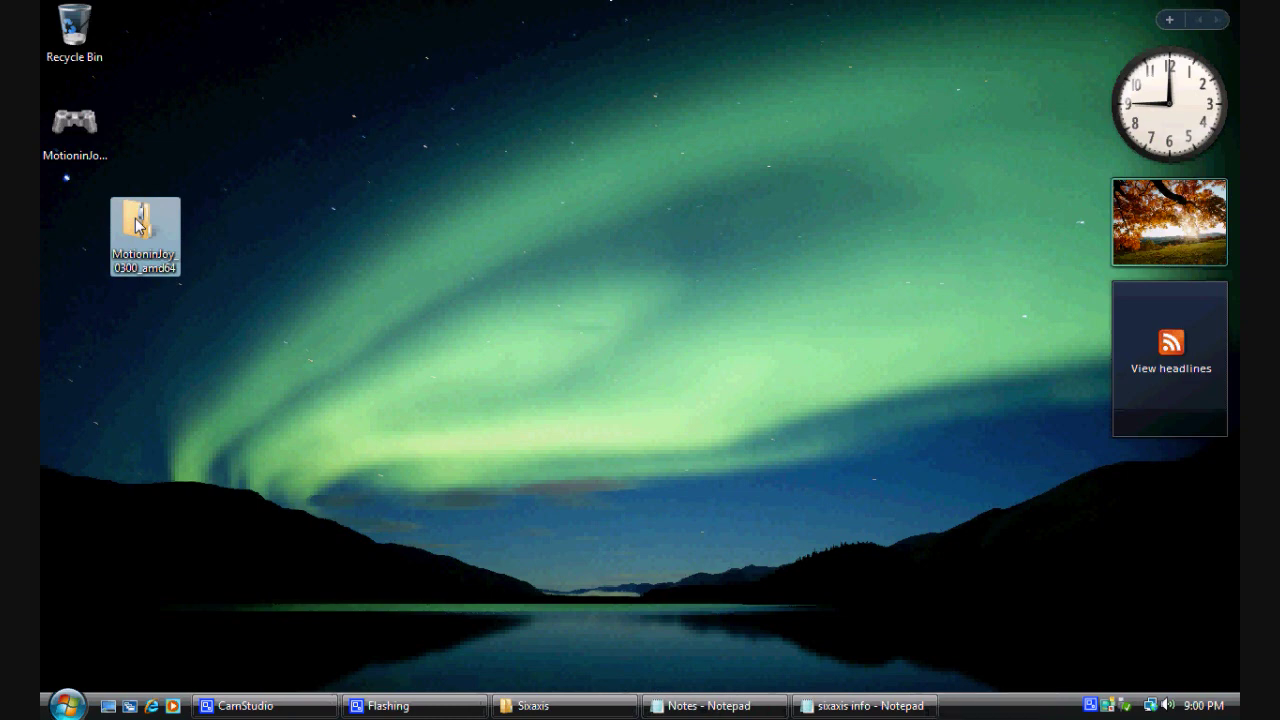
key(Delete)
key(Return)
drag(97, 170, 90, 135)
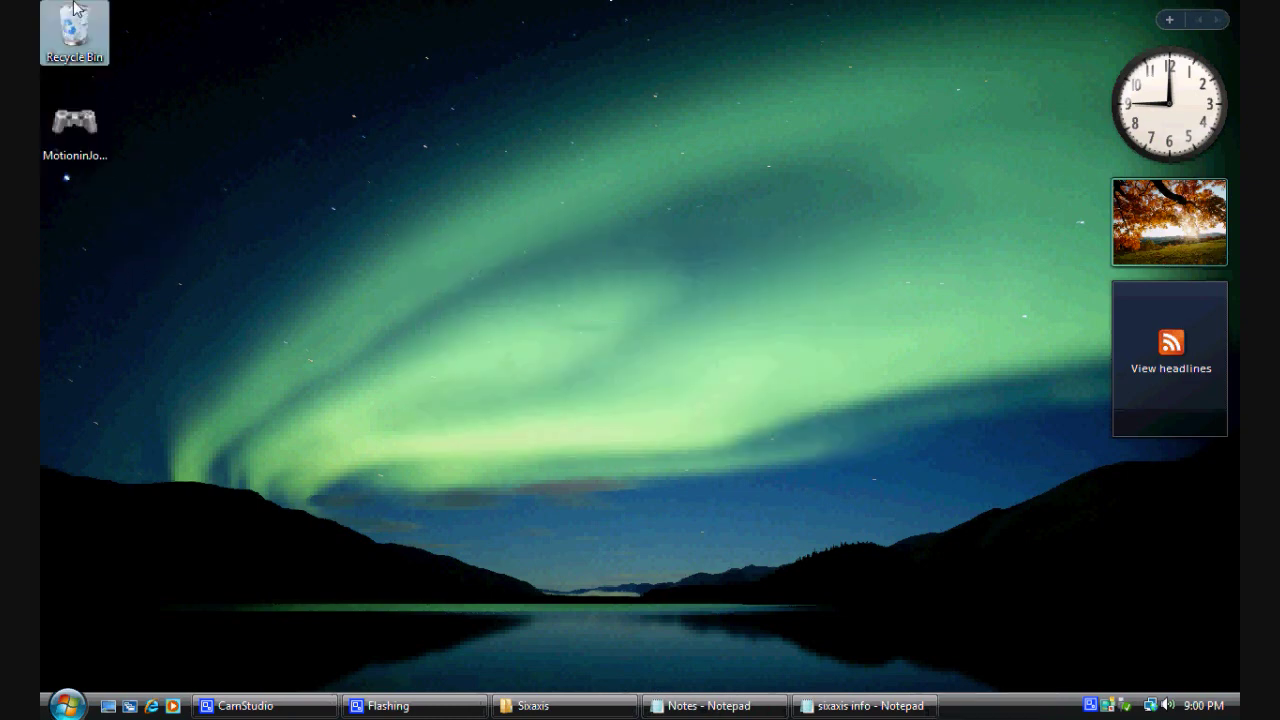
right_click(74, 5)
click(114, 56)
click(690, 428)
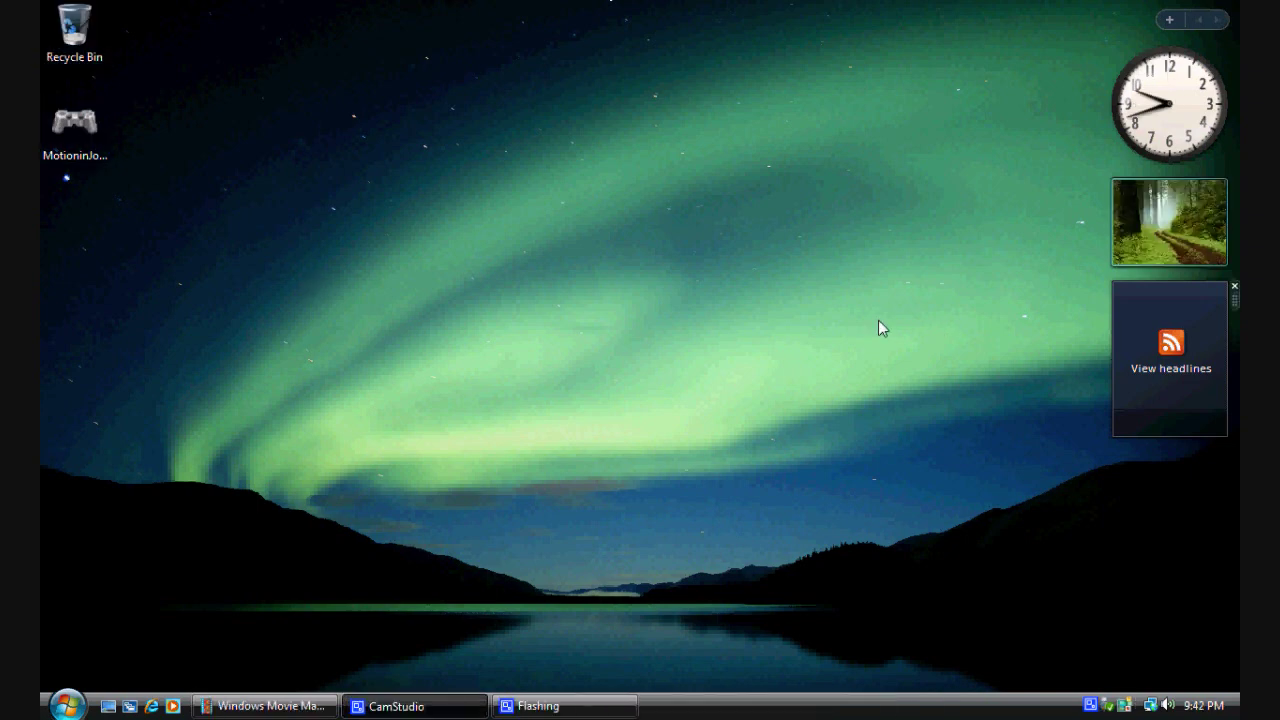
Untick User Account Control under Control Panel > User Accounts, then close the window
click(52, 711)
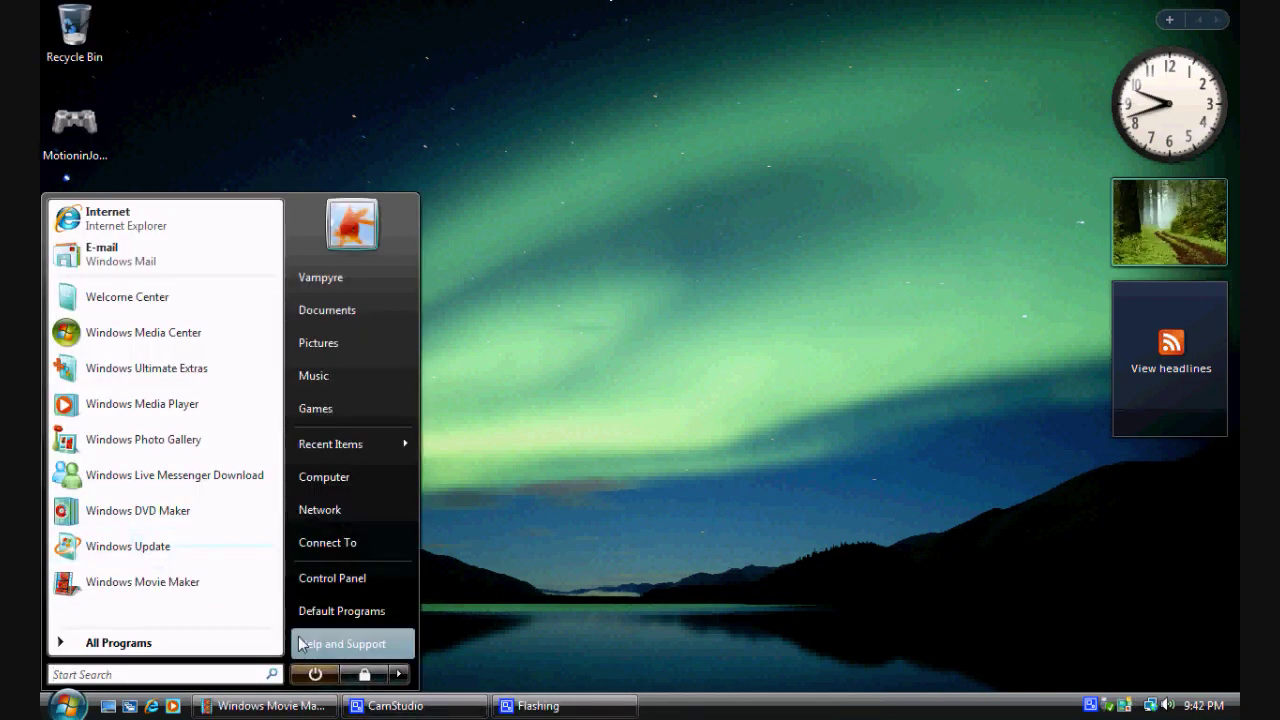
click(332, 578)
scroll(470, 417, down, 5)
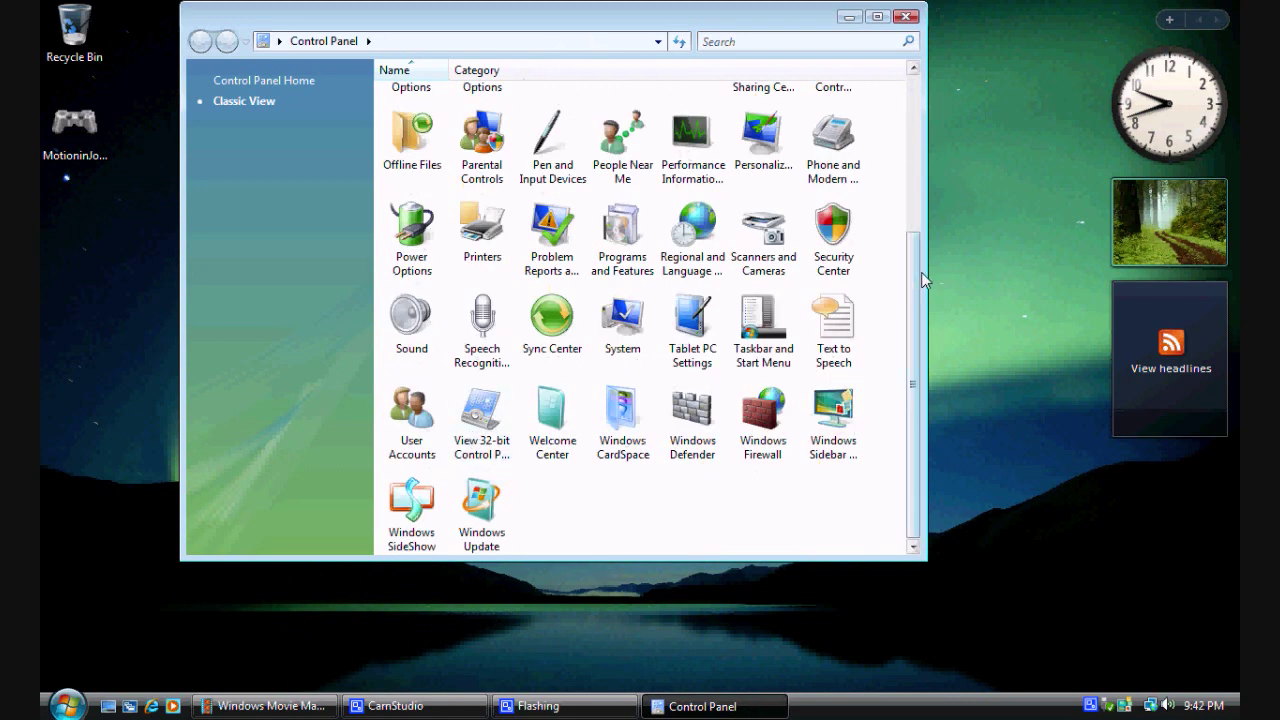
double_click(433, 438)
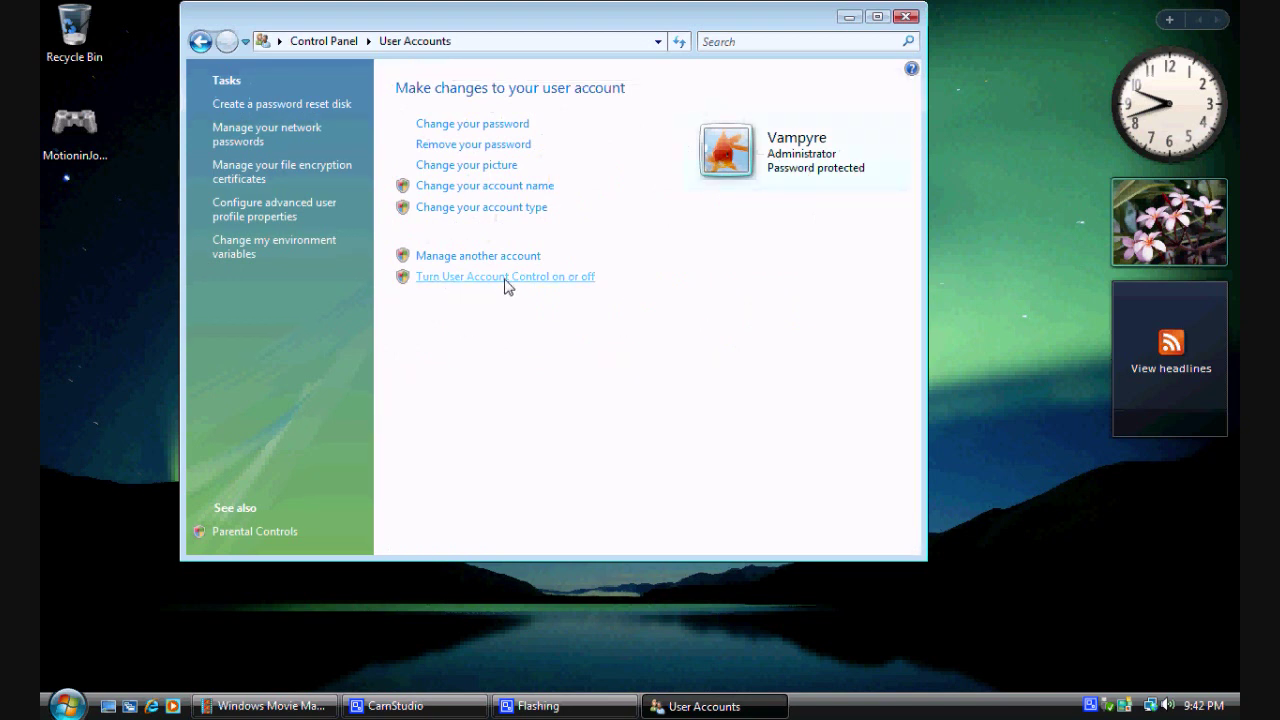
click(565, 280)
click(289, 153)
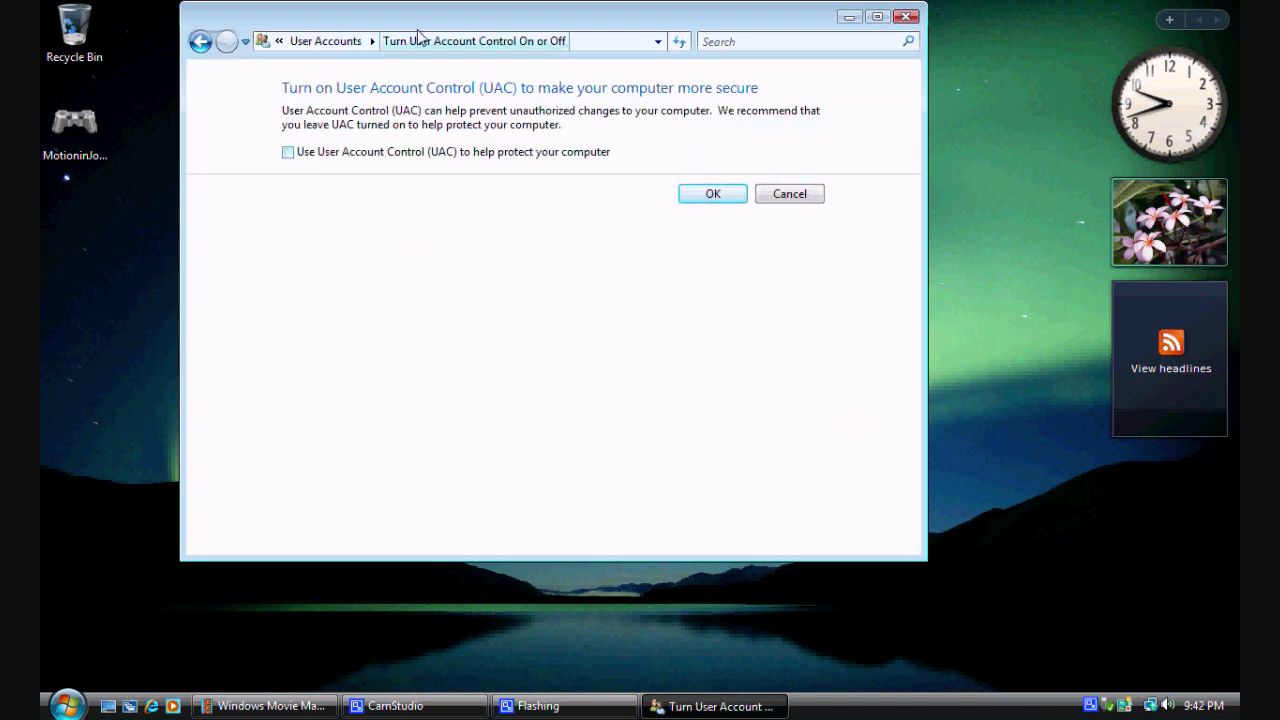
drag(445, 17, 516, 43)
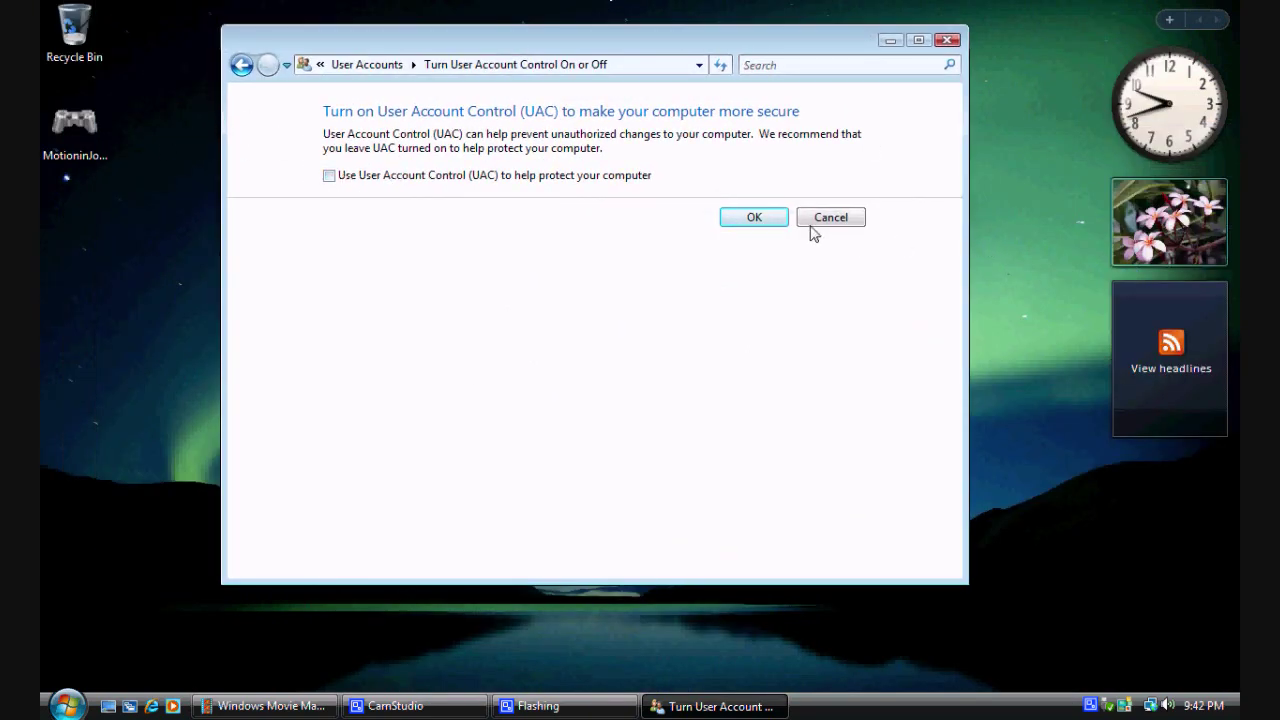
click(946, 41)
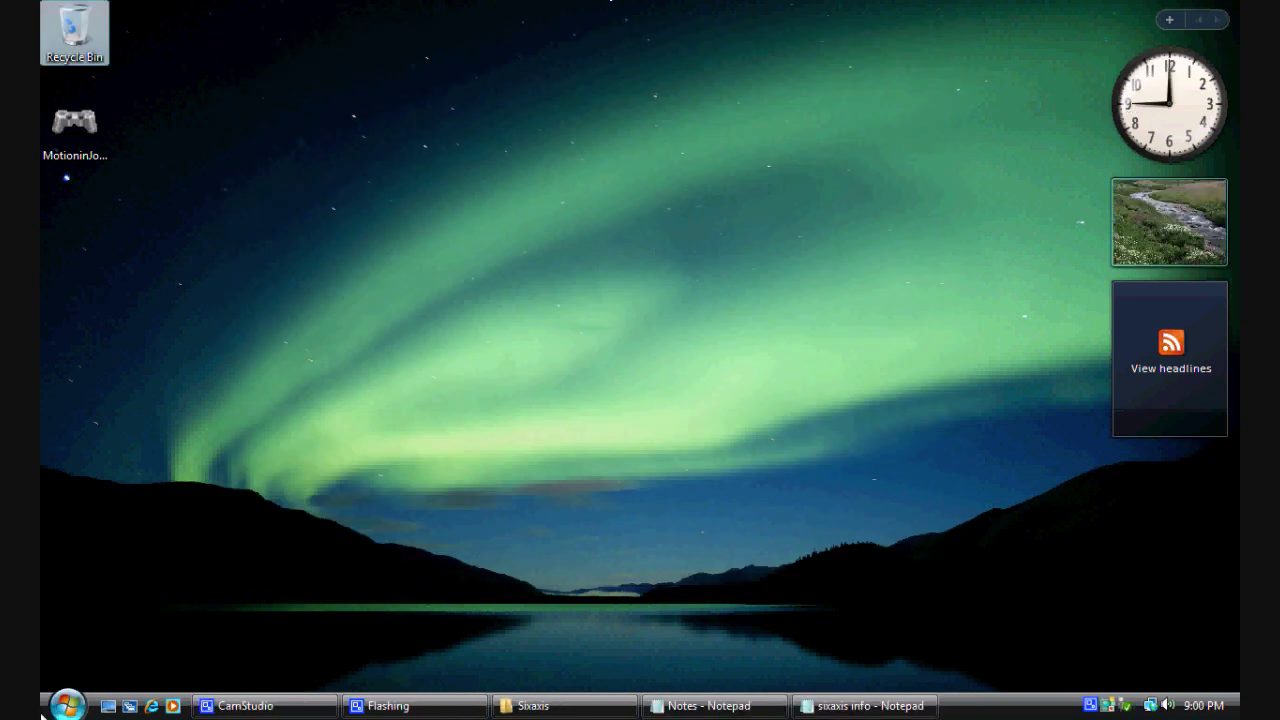
Restart Windows Vista from the Start menu's power options
click(67, 705)
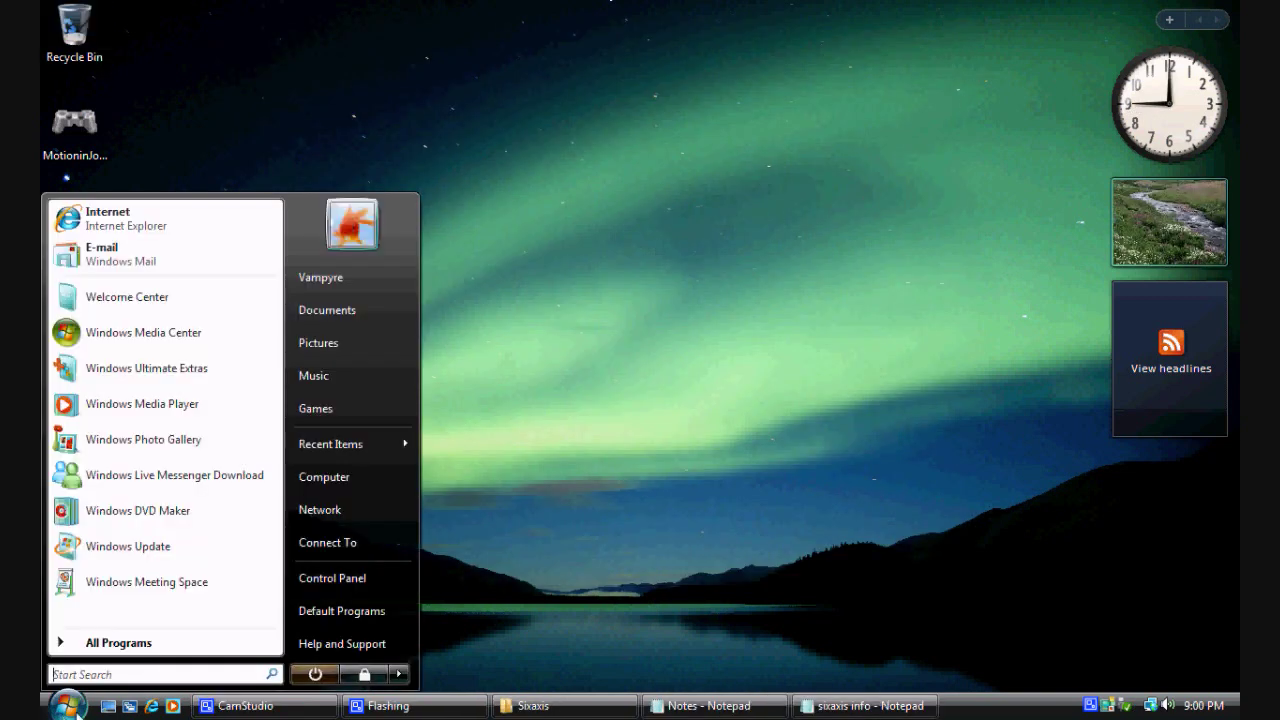
click(397, 676)
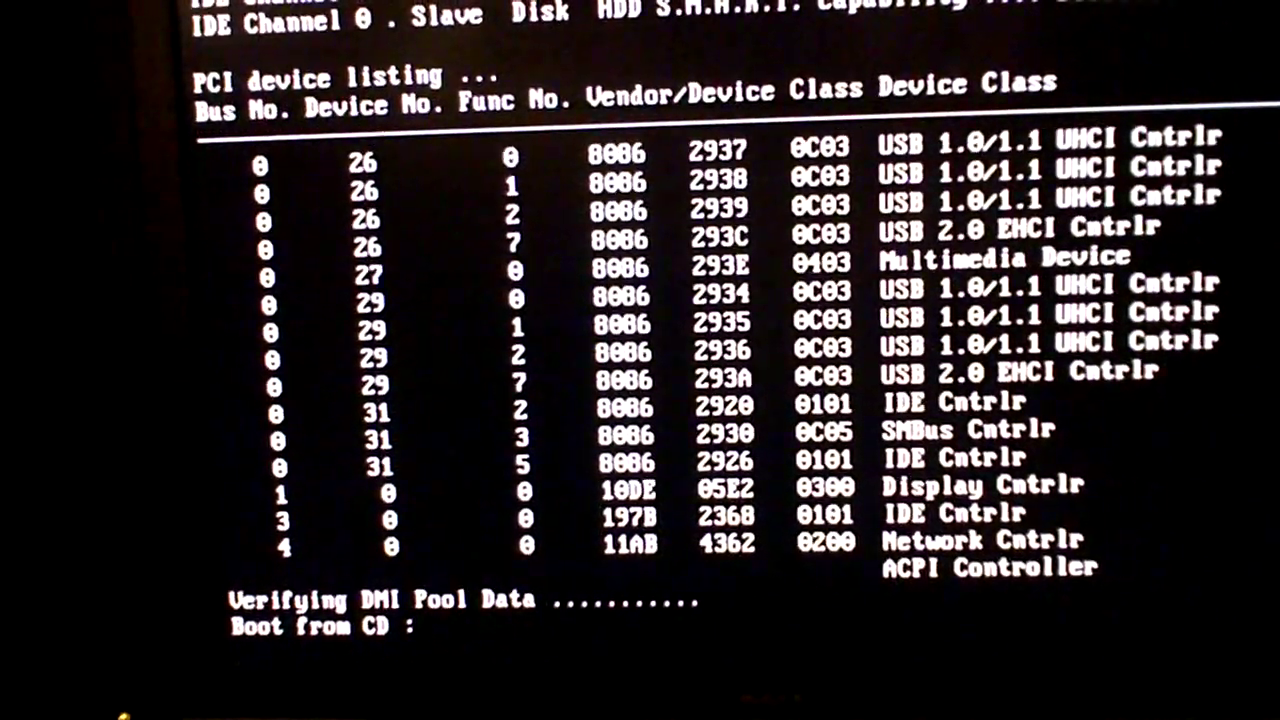
Boot from the F8 Advanced Boot Options menu with Disable Driver Signature Enforcement selected
key(F8)
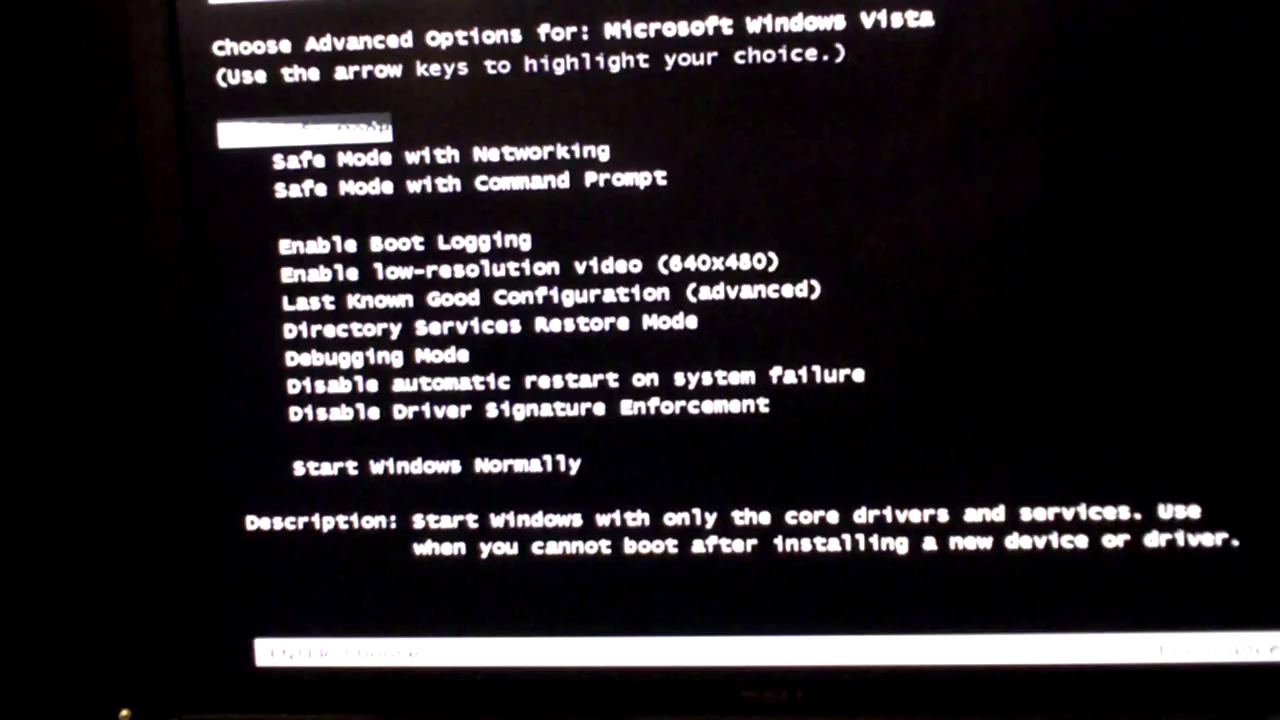
key(Down)
key(Down)
key(Down)
key(Down)
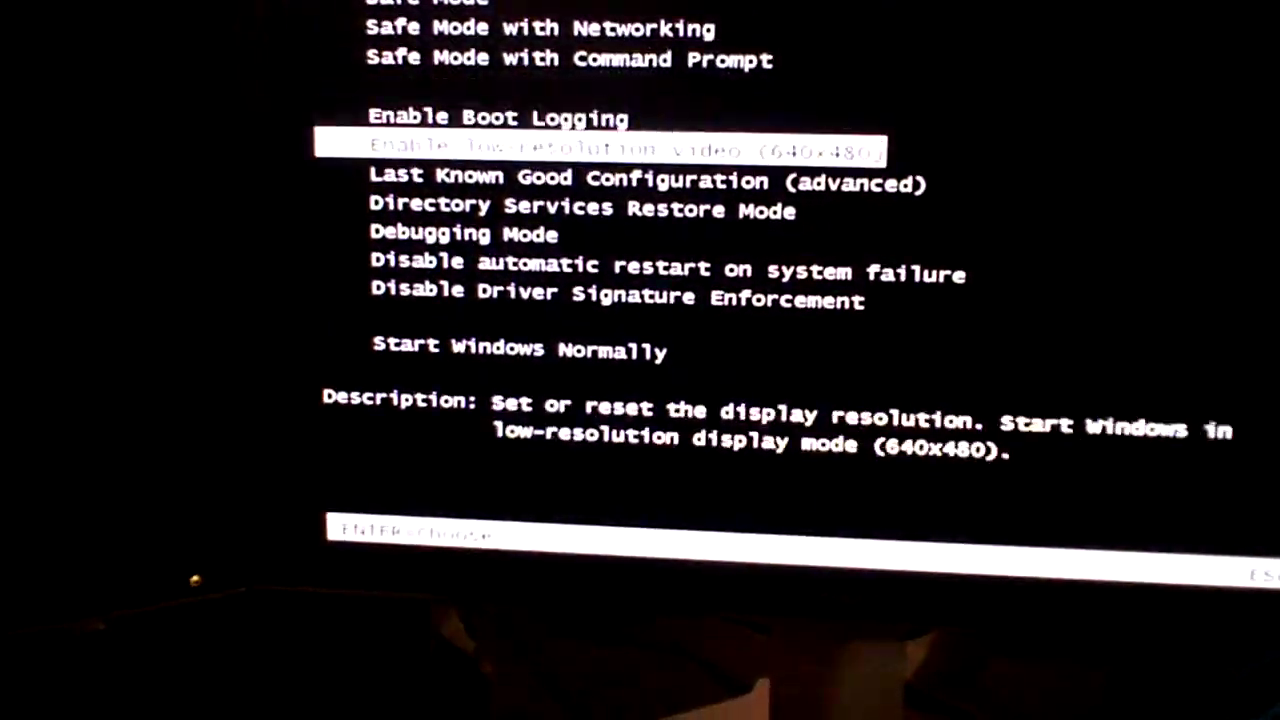
key(Down)
key(Down)
key(Down)
key(Down)
key(Down)
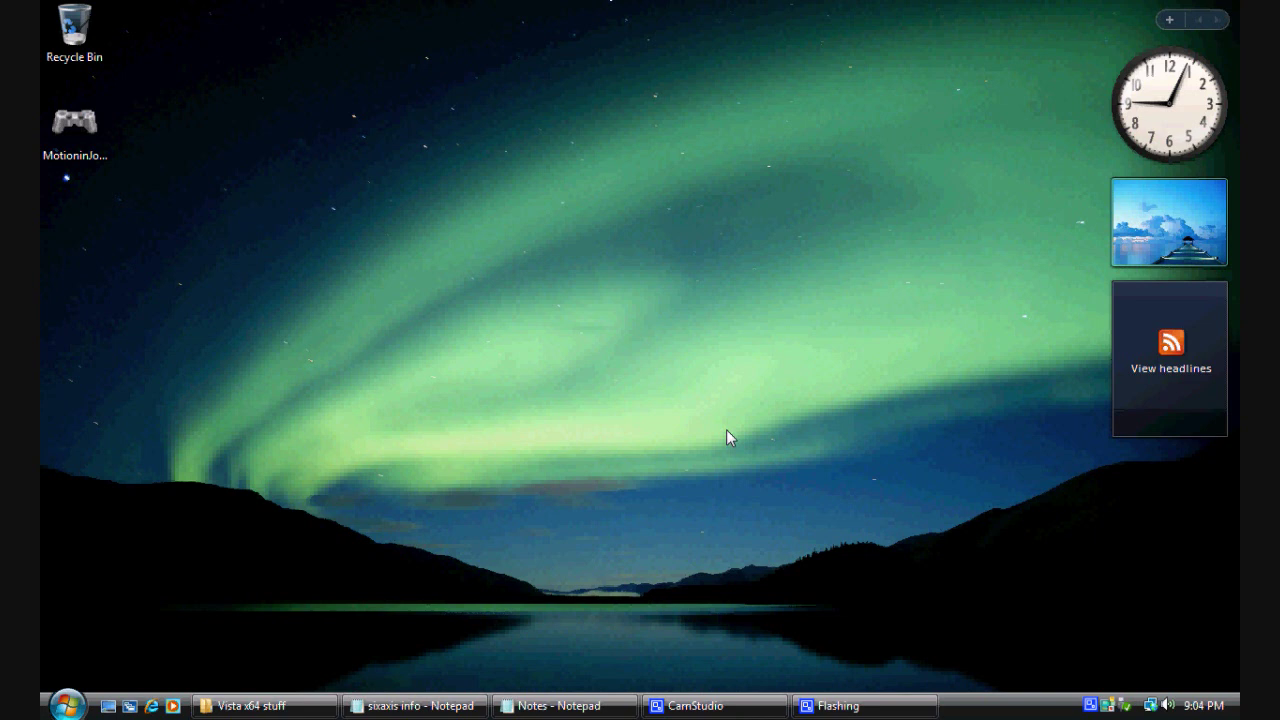
click(75, 125)
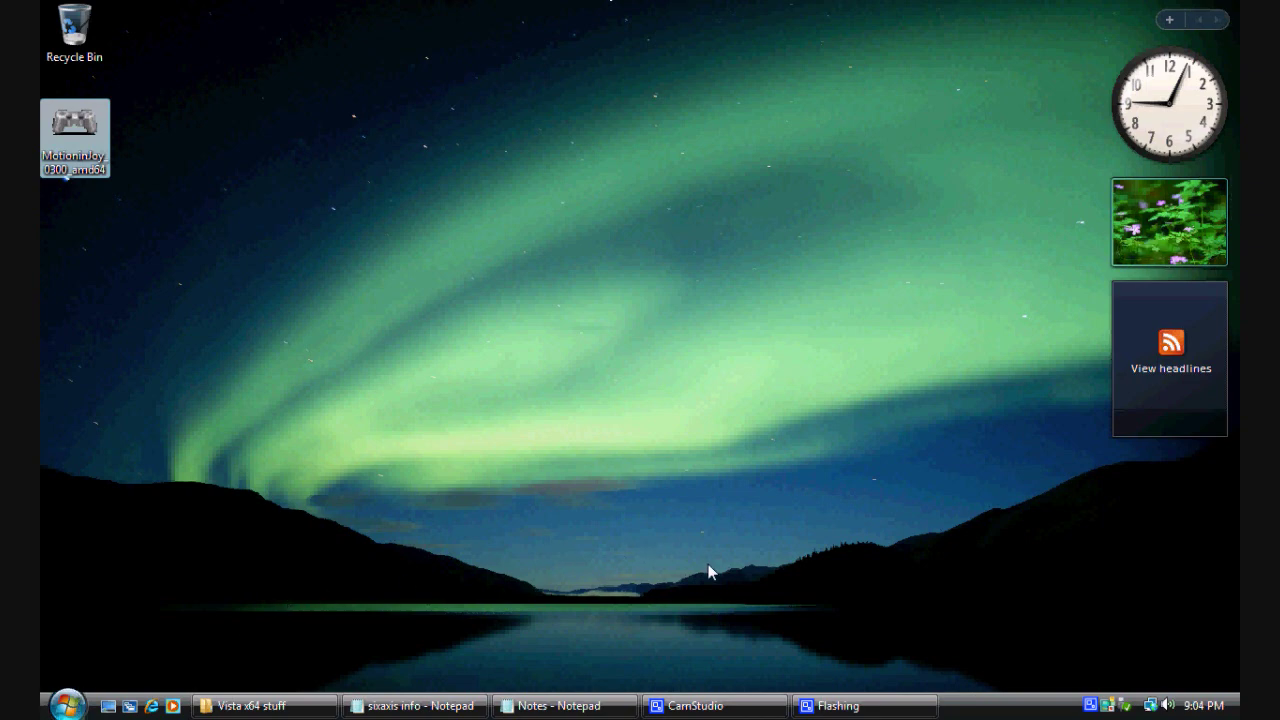
Open Internet Explorer and load the pasted Megaupload link for driver.rar
click(153, 707)
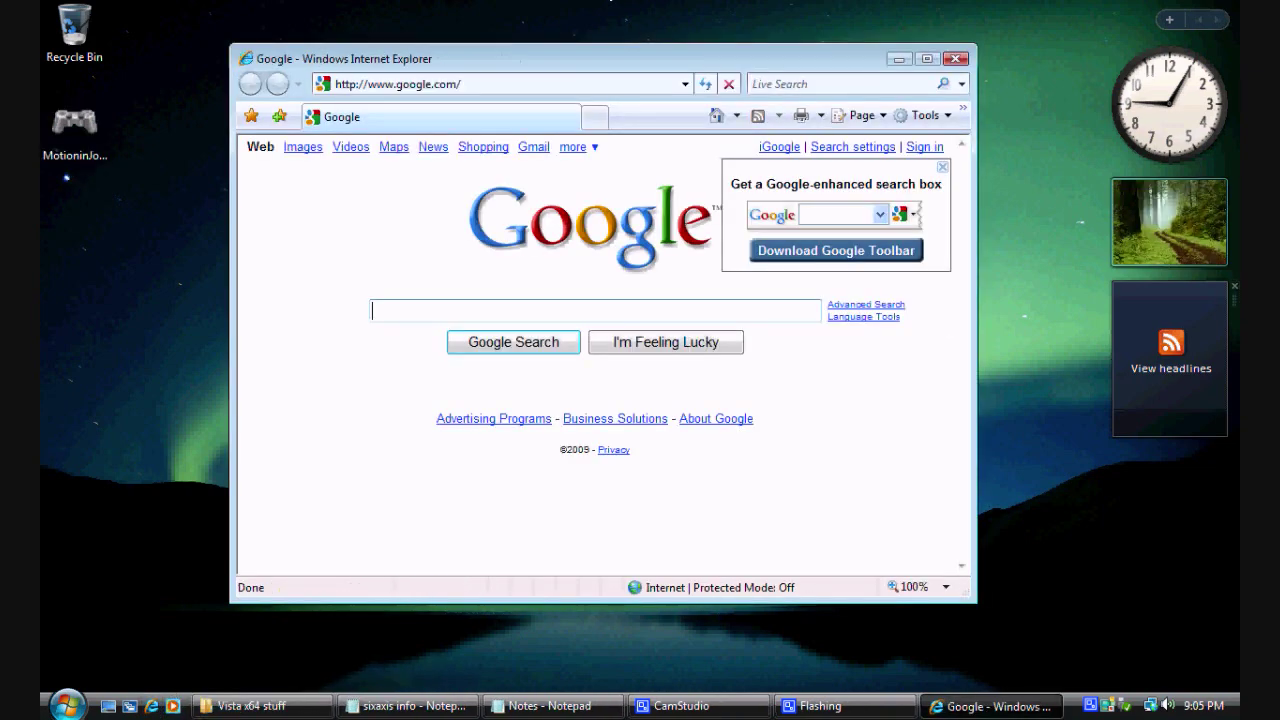
click(550, 706)
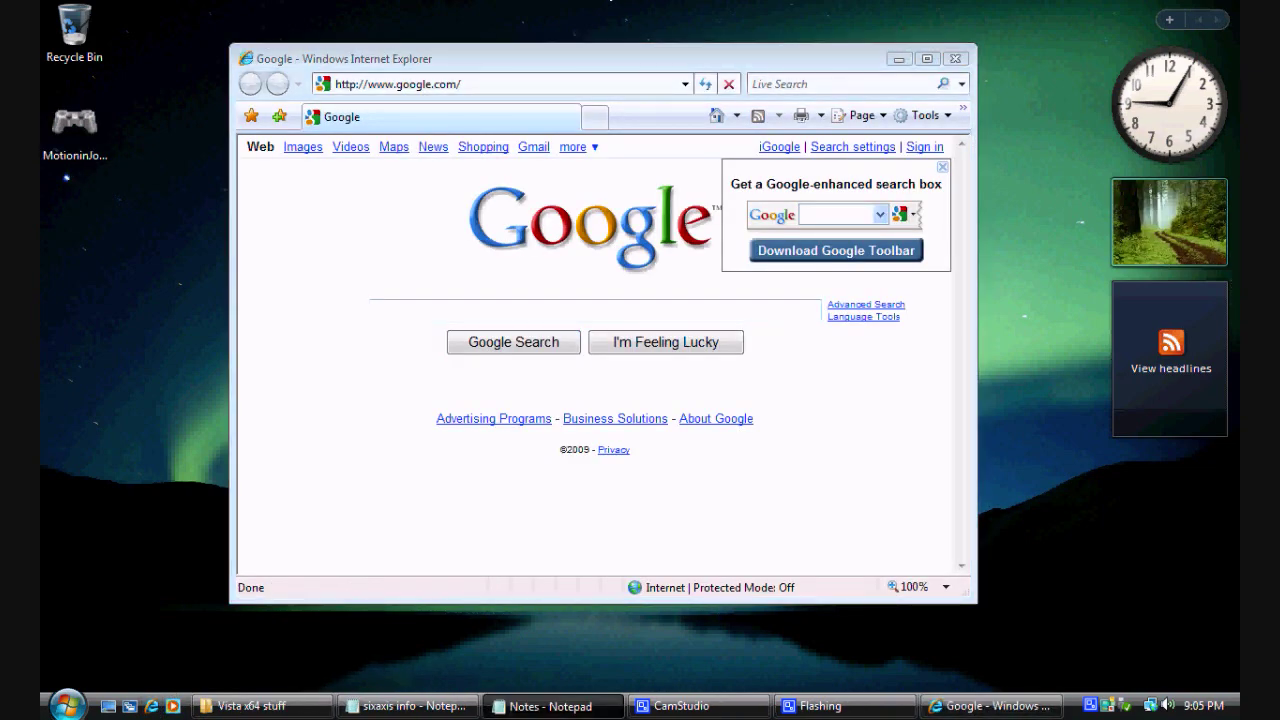
click(390, 84)
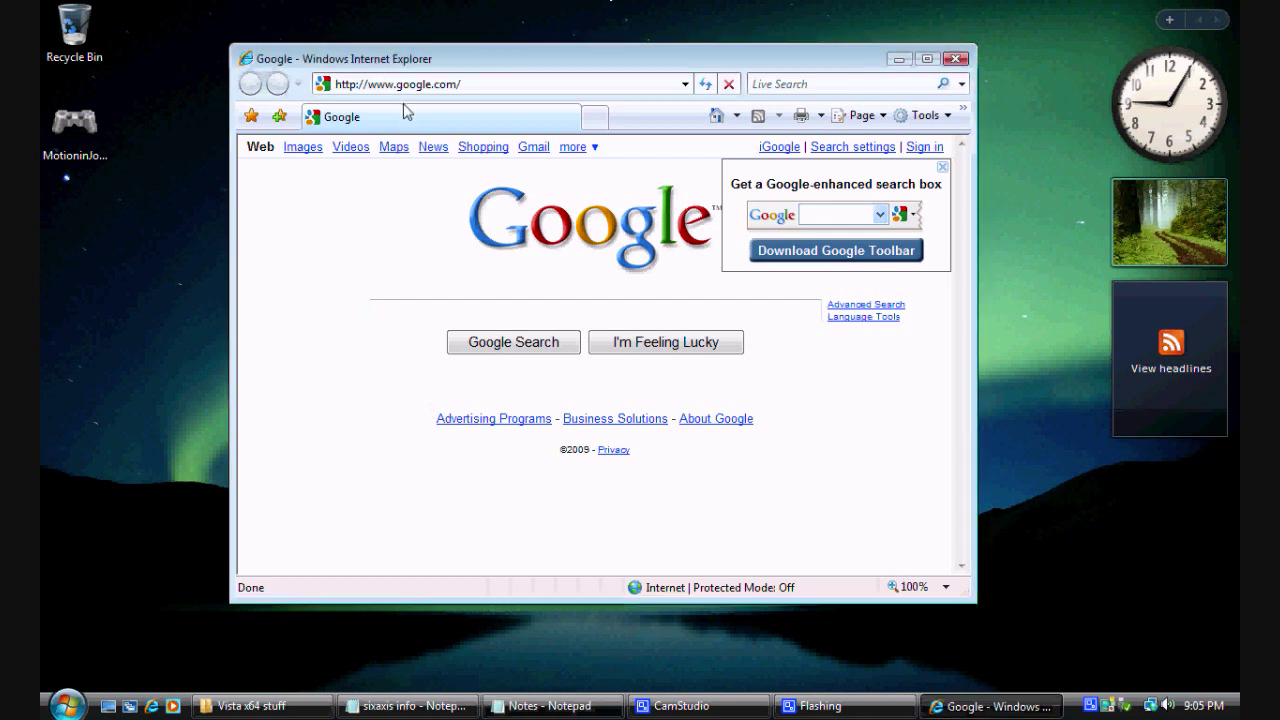
text(http://www.megaupload.com/?d=5OBB374P)
key(Return)
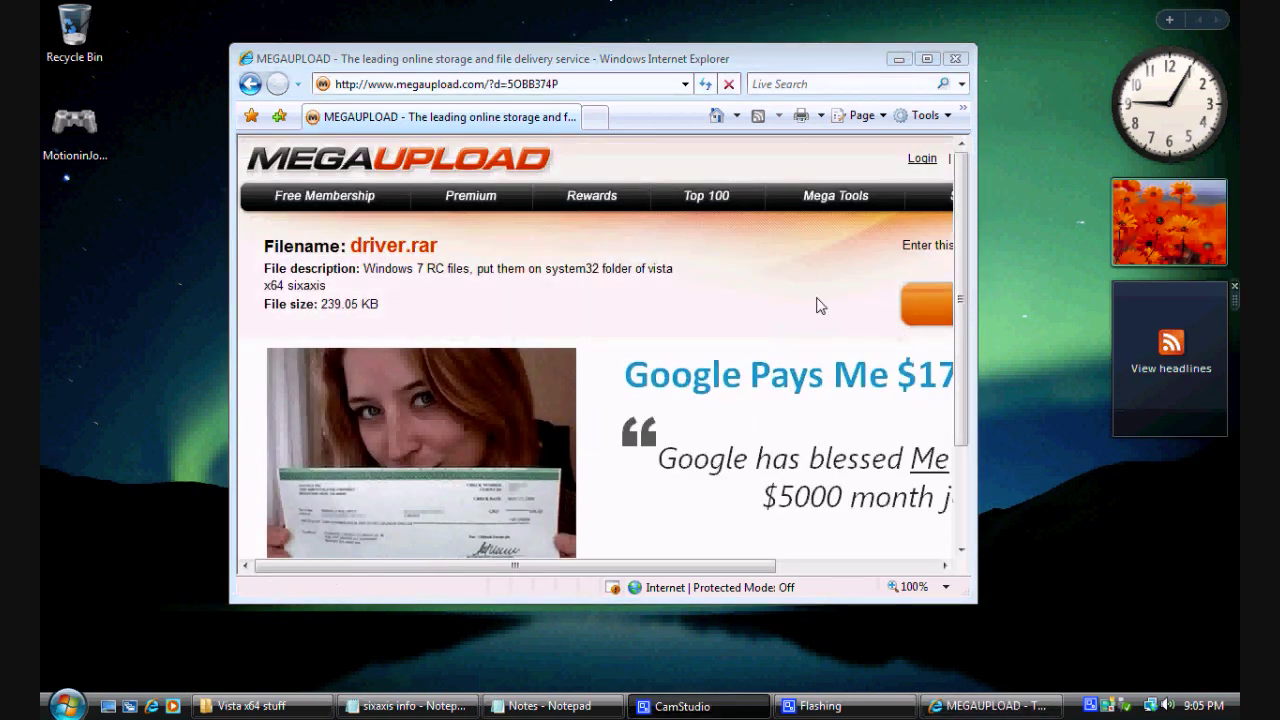
mouse_move(615, 567)
mouse_down()
mouse_move(723, 567)
mouse_move(612, 567)
mouse_up()
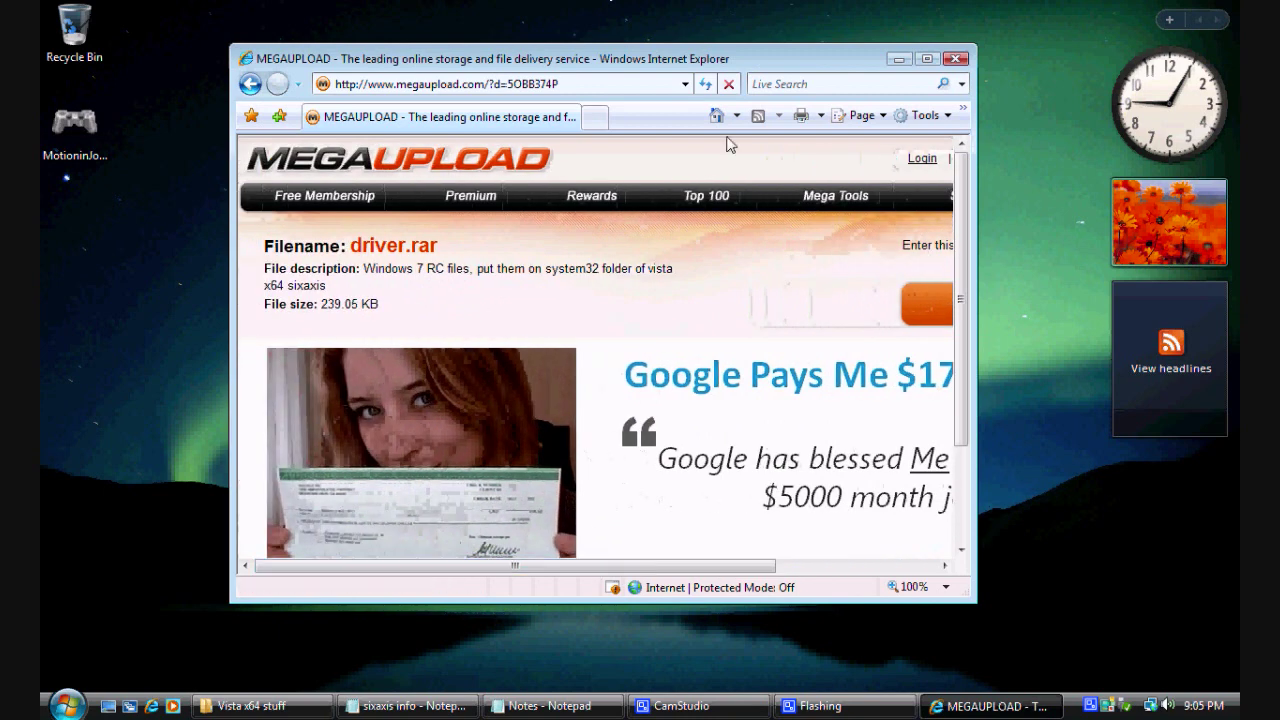
double_click(779, 52)
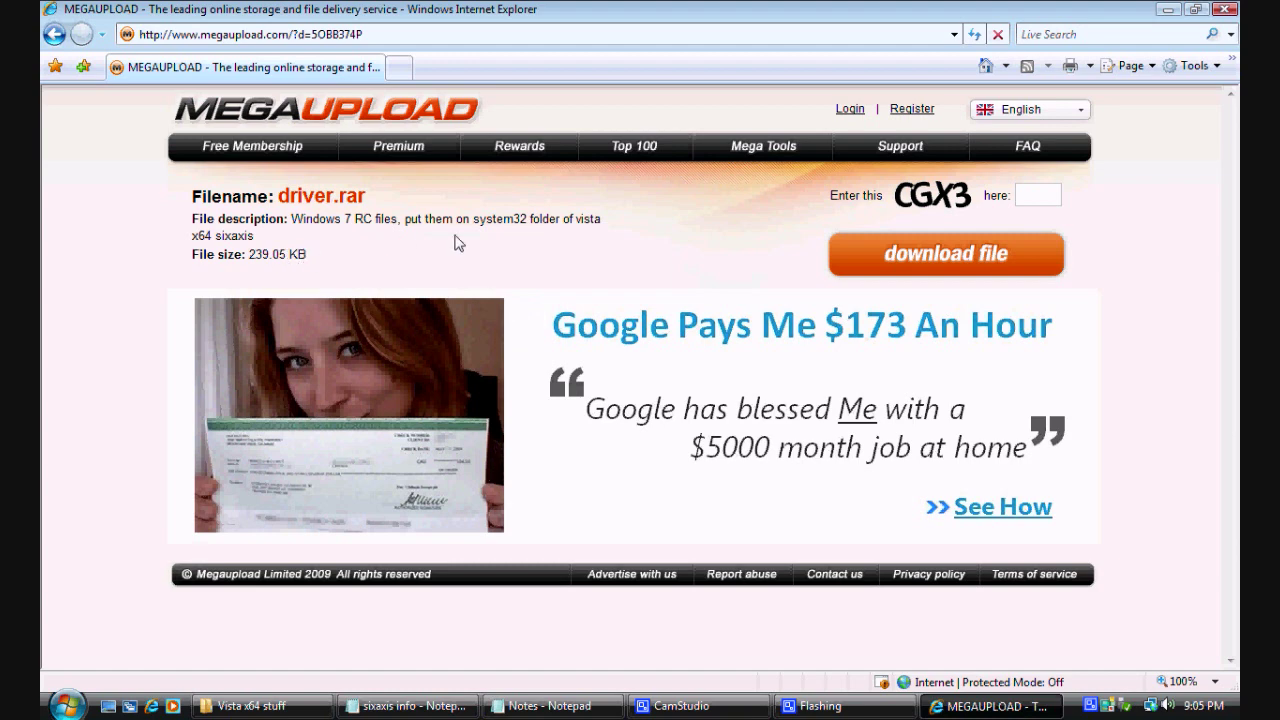
double_click(508, 9)
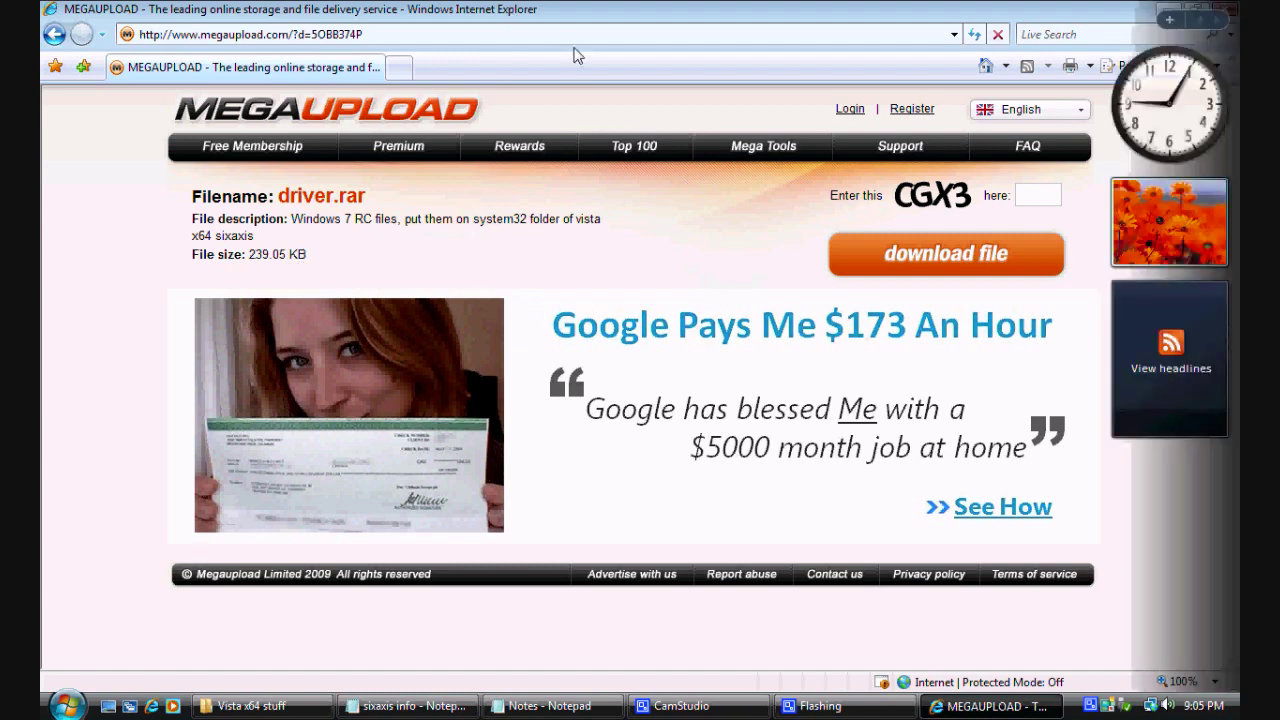
drag(690, 567, 850, 567)
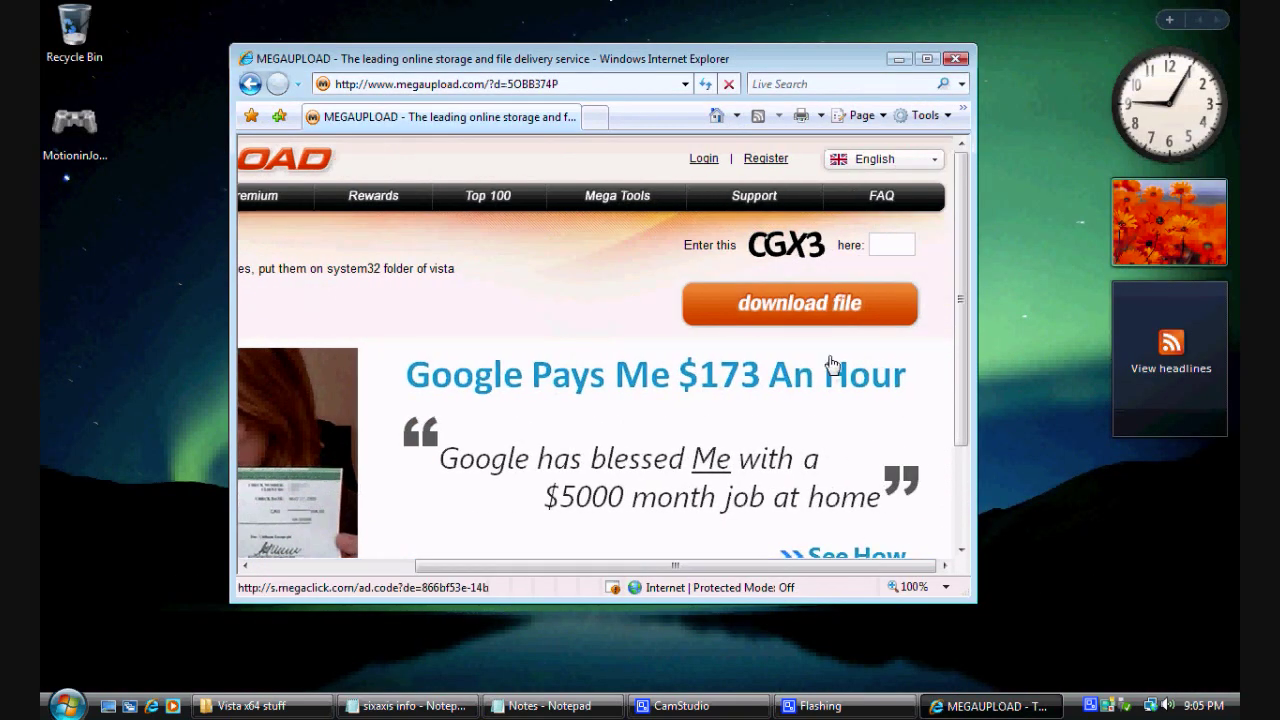
Enter the captcha and start the free download of driver.rar
click(885, 237)
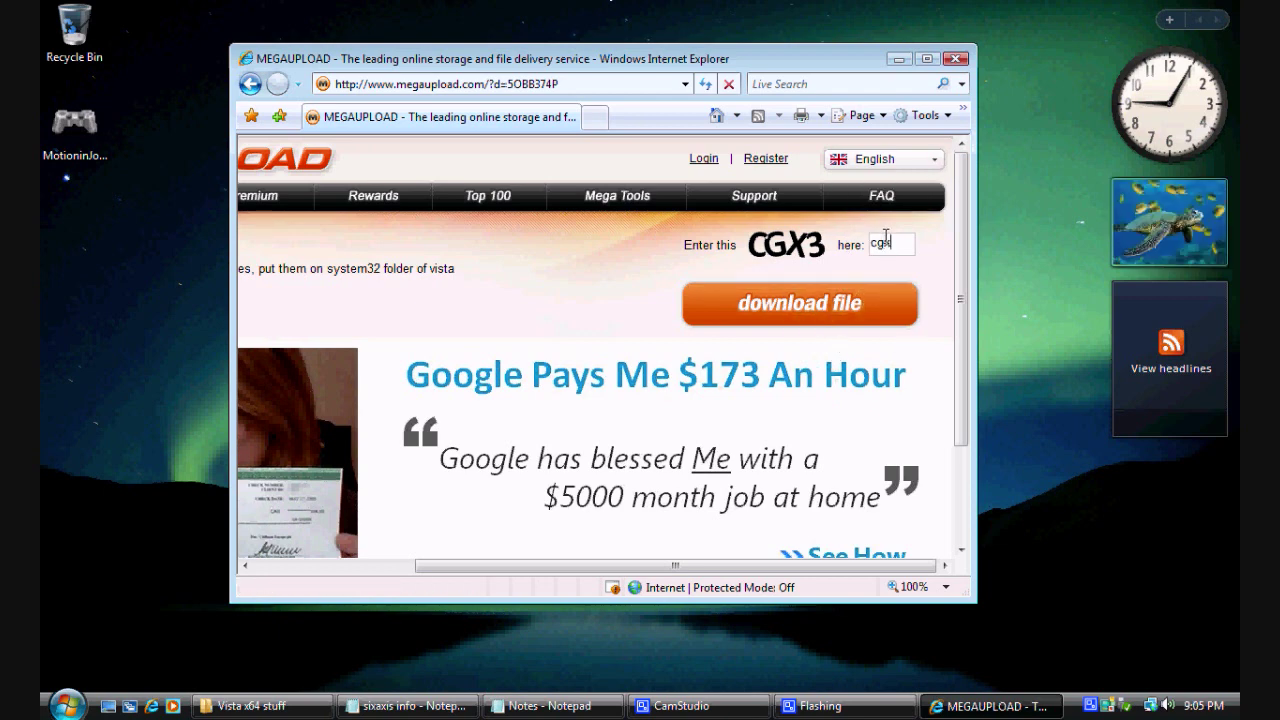
click(880, 322)
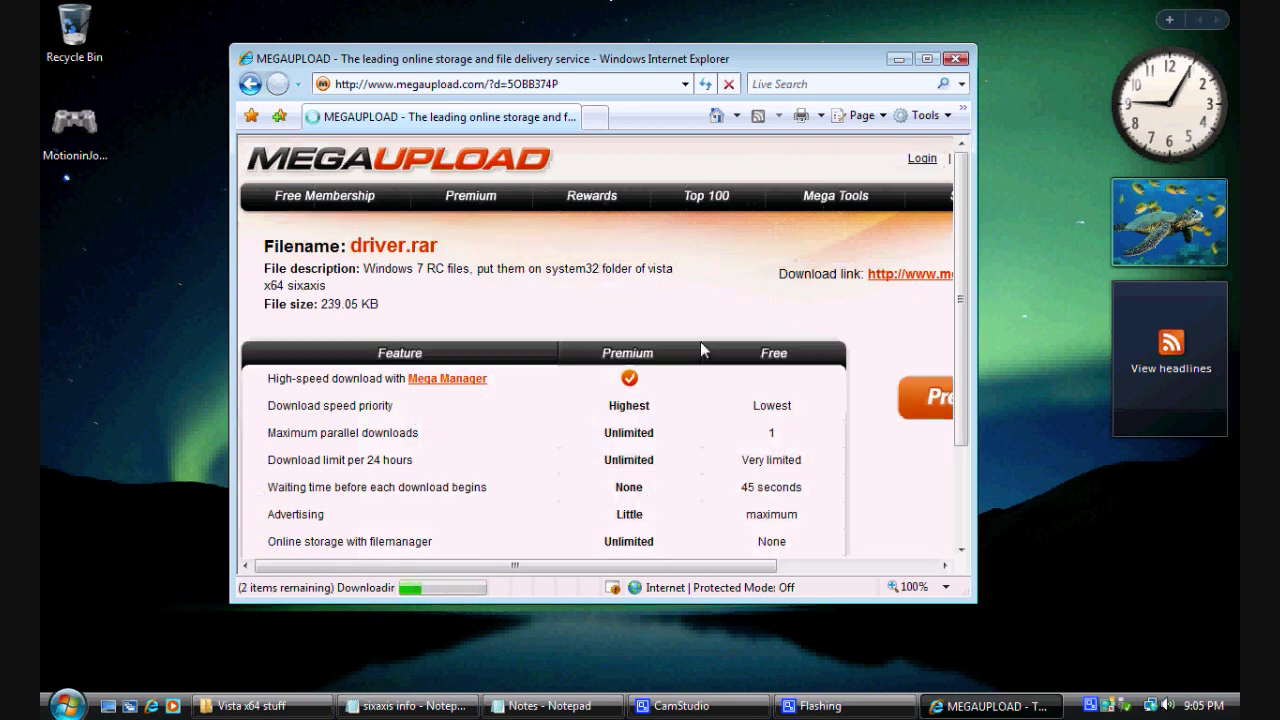
scroll(770, 340, down, 3)
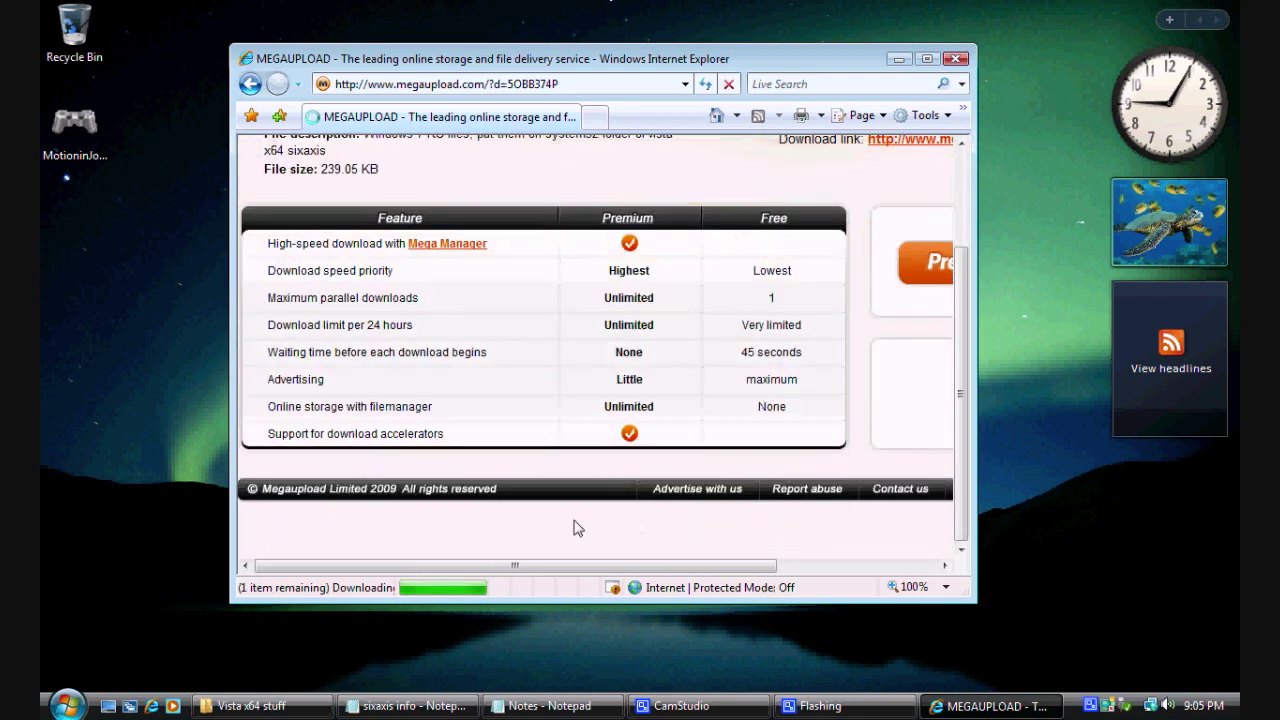
drag(586, 567, 826, 549)
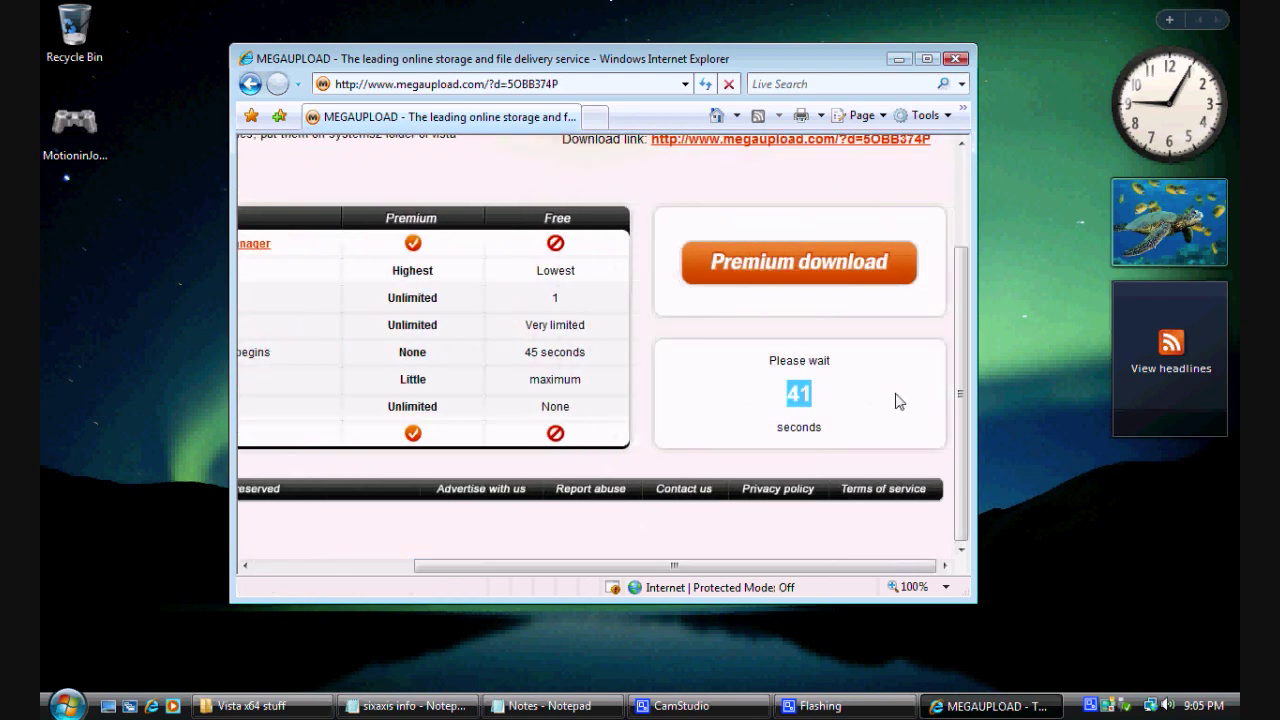
drag(817, 567, 708, 557)
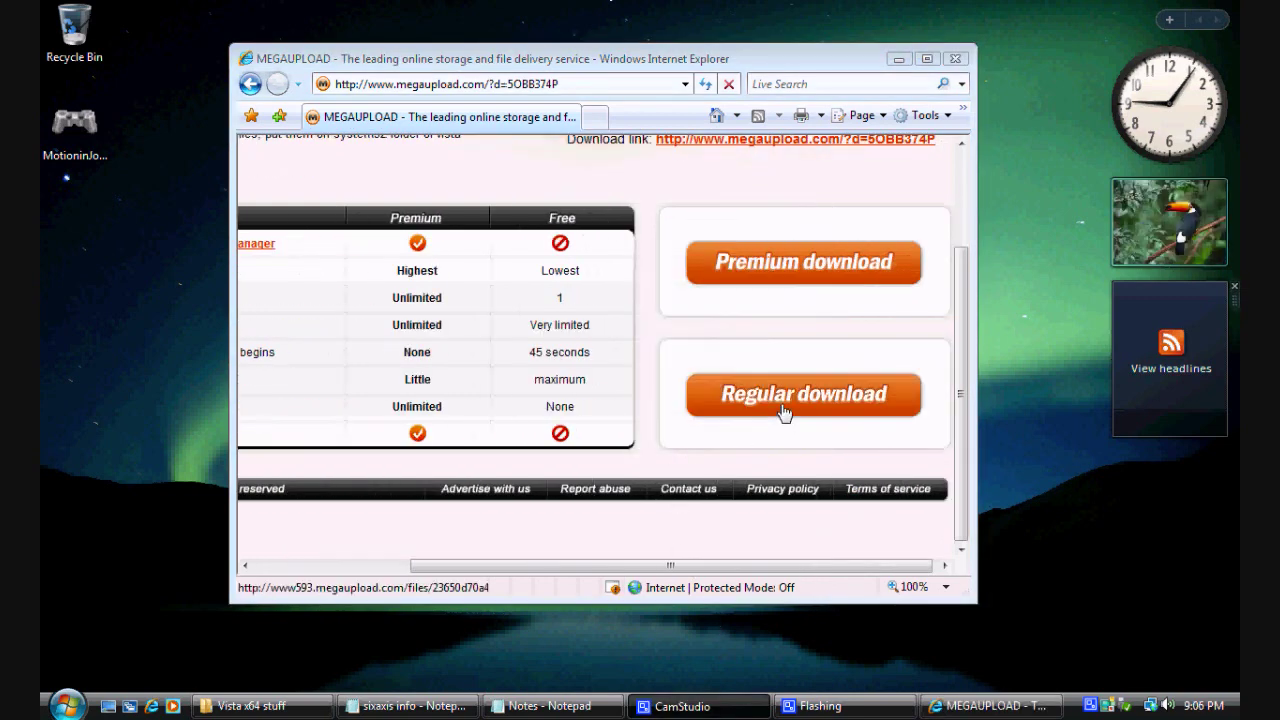
click(785, 412)
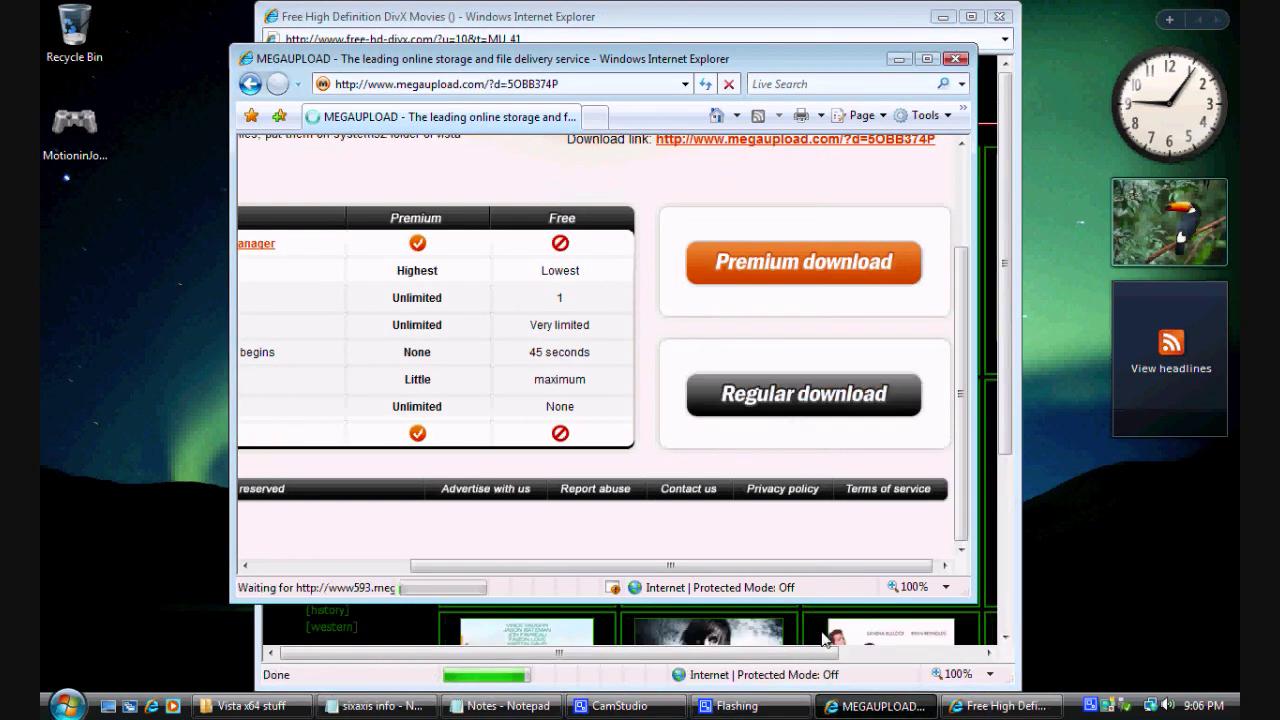
Close the pop-up, save driver.rar (239KB) into Downloads, and close the browser
right_click(914, 706)
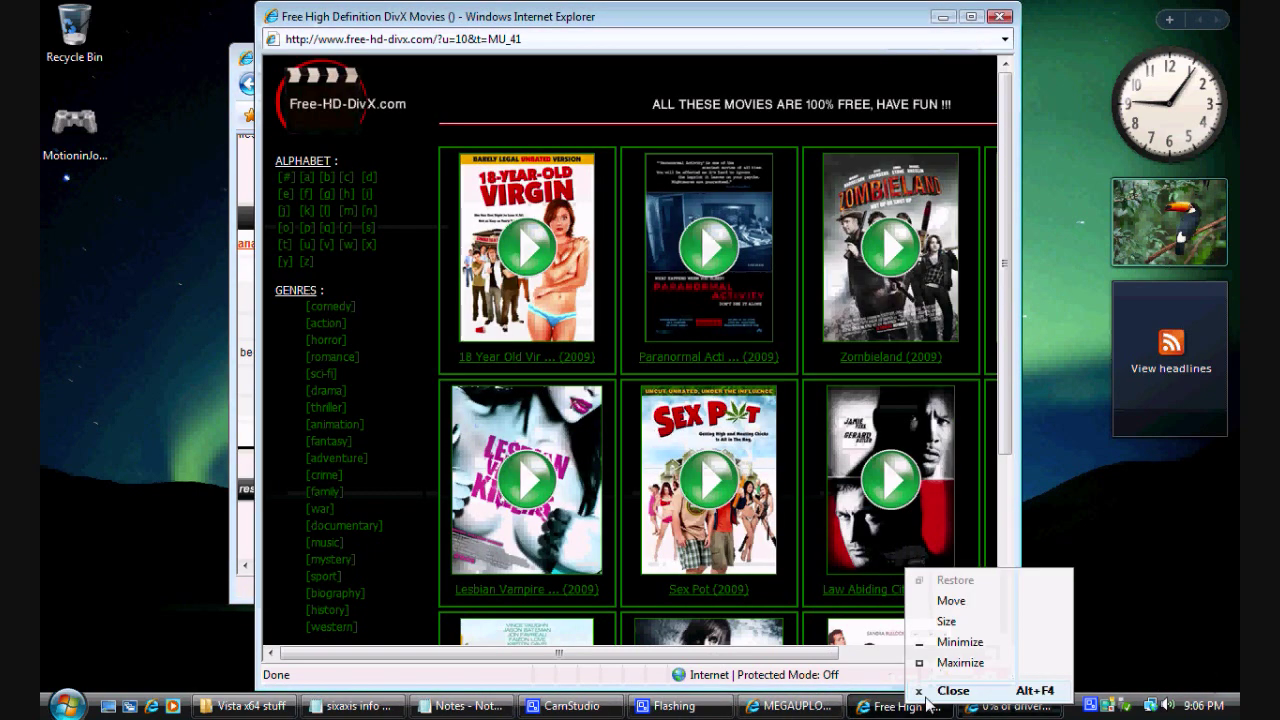
click(950, 689)
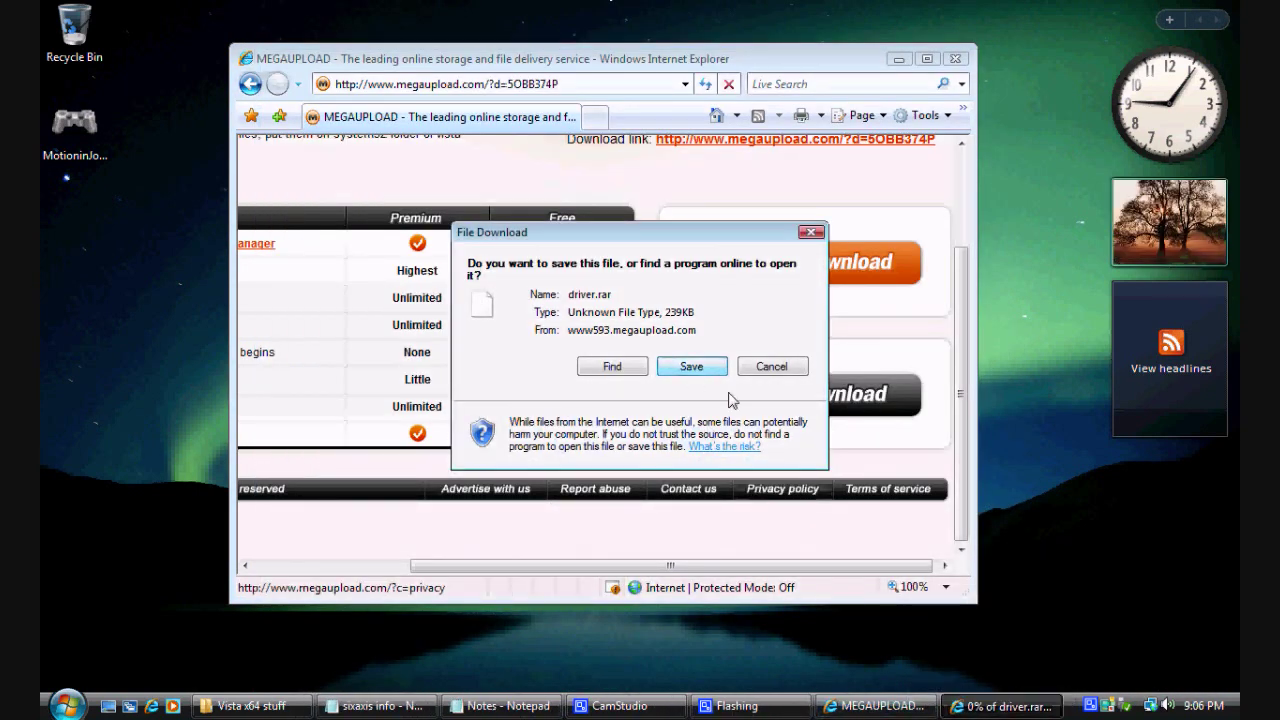
click(691, 369)
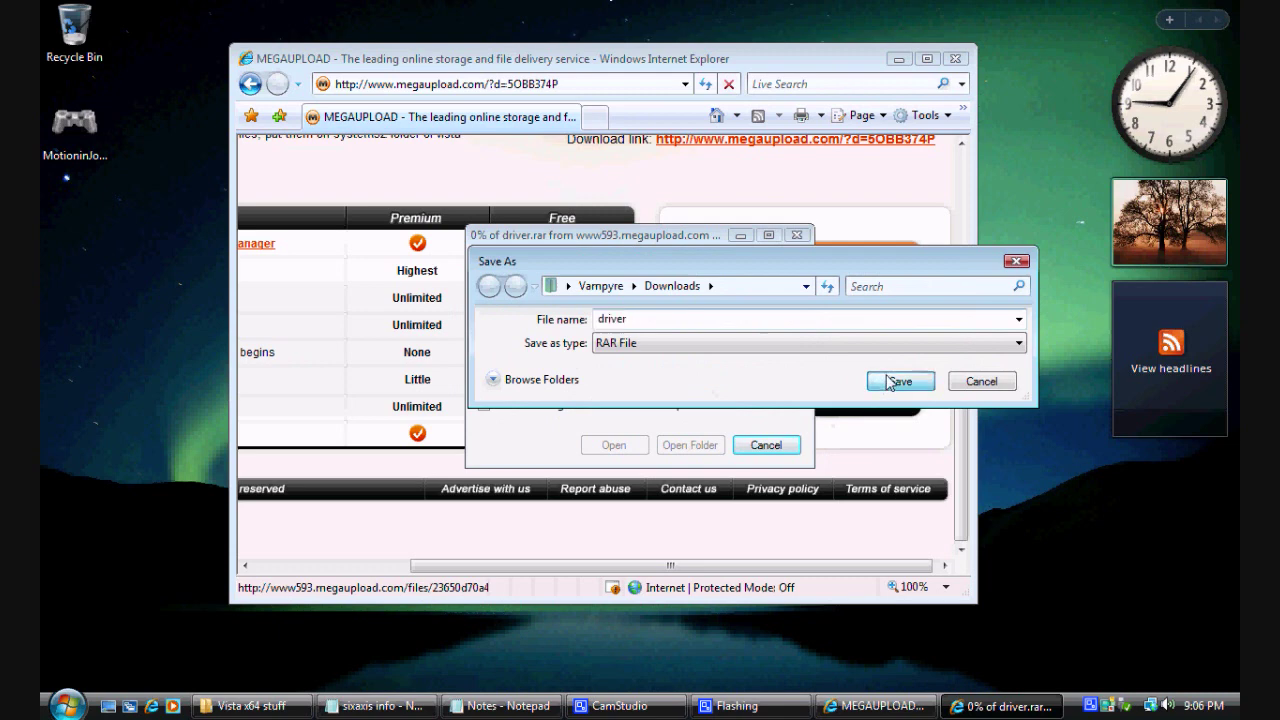
click(896, 381)
click(757, 453)
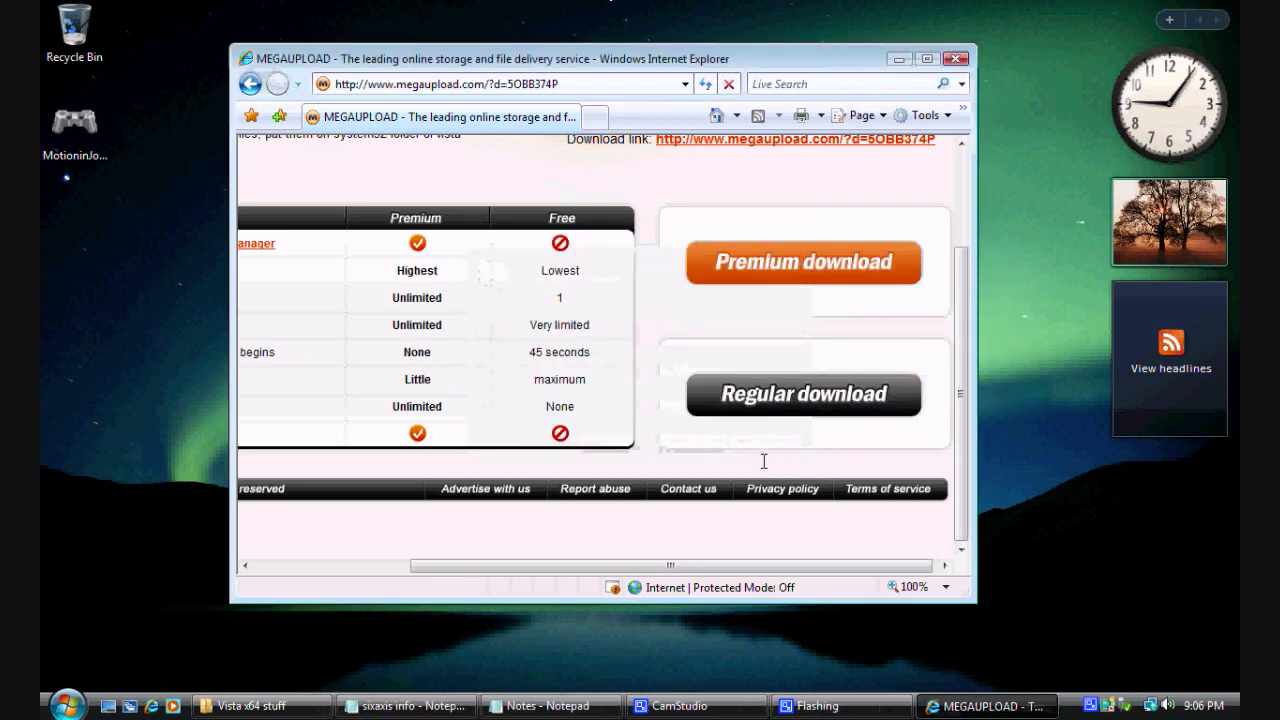
click(954, 58)
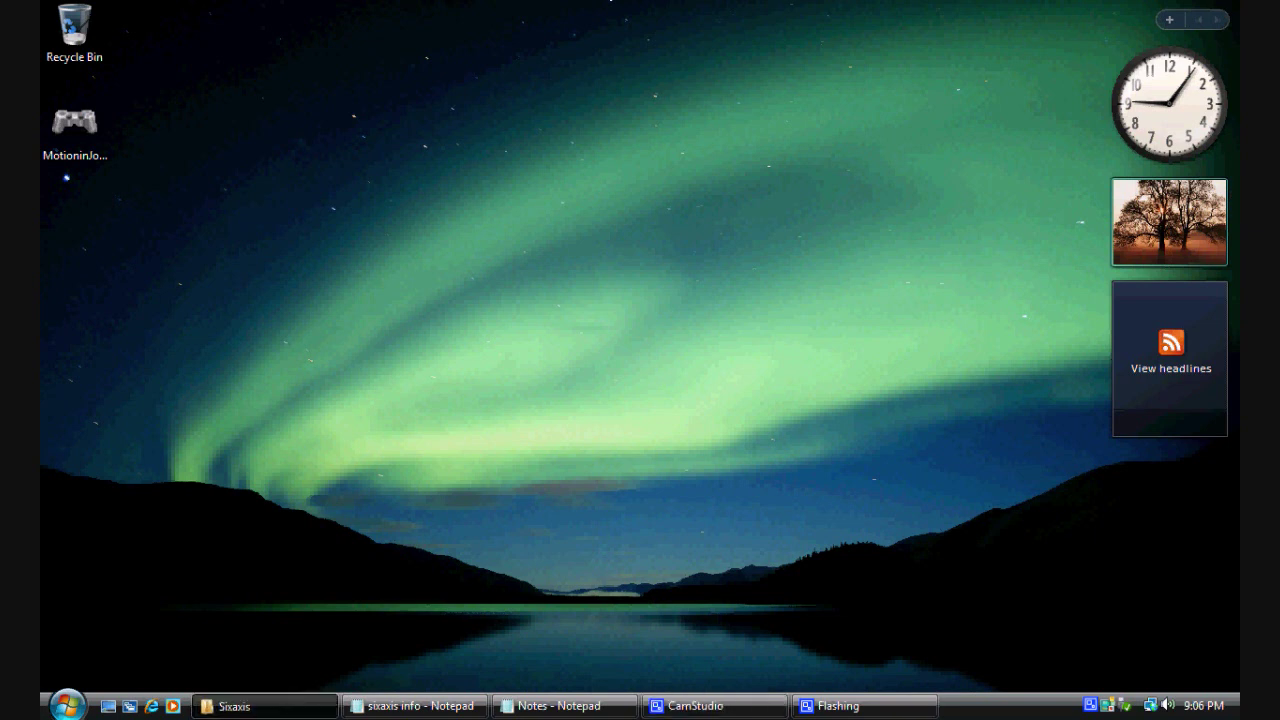
Drag Wdf01000.sys and WdfLdr.sys from the Sixaxis folder onto the desktop and check their details
drag(1053, 485, 212, 290)
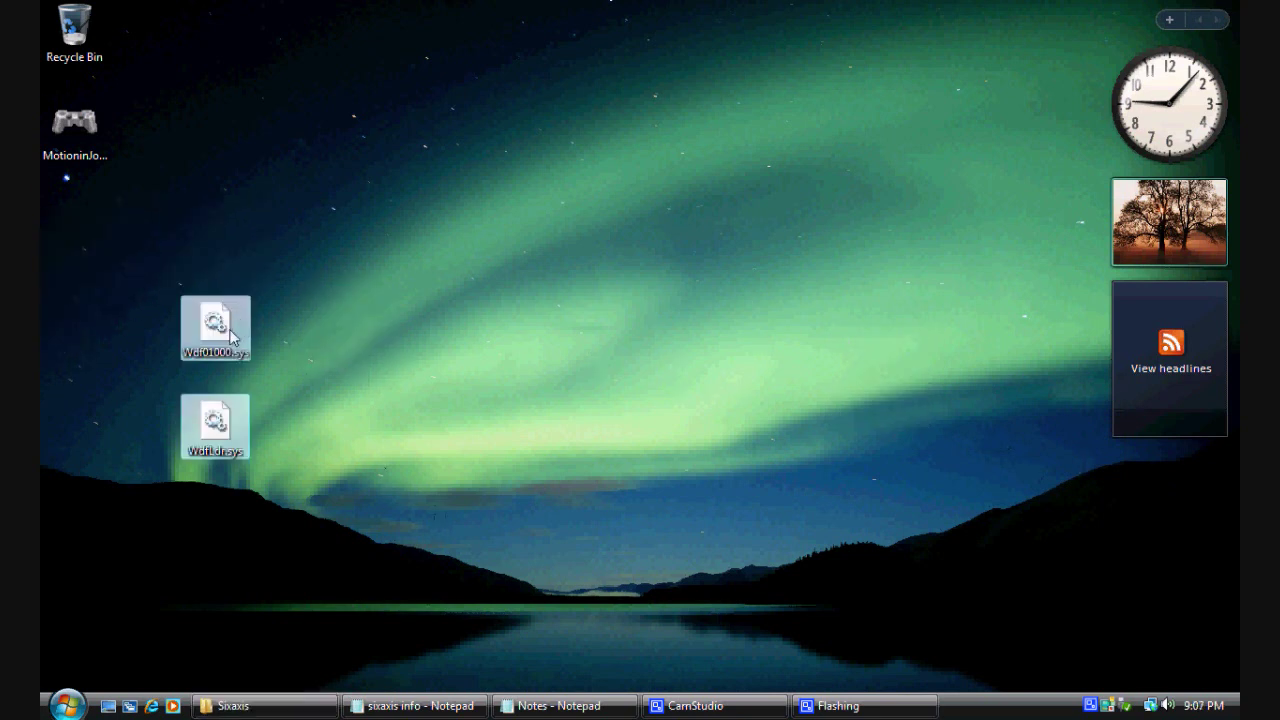
click(208, 356)
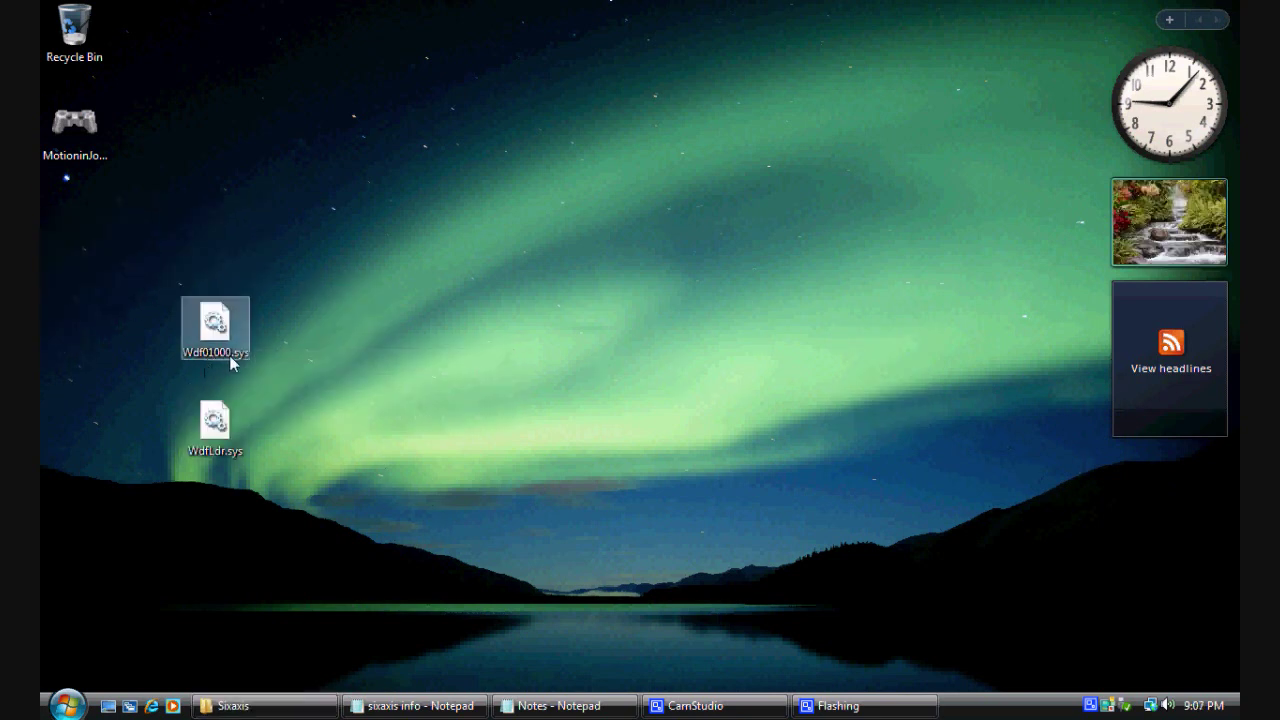
click(225, 455)
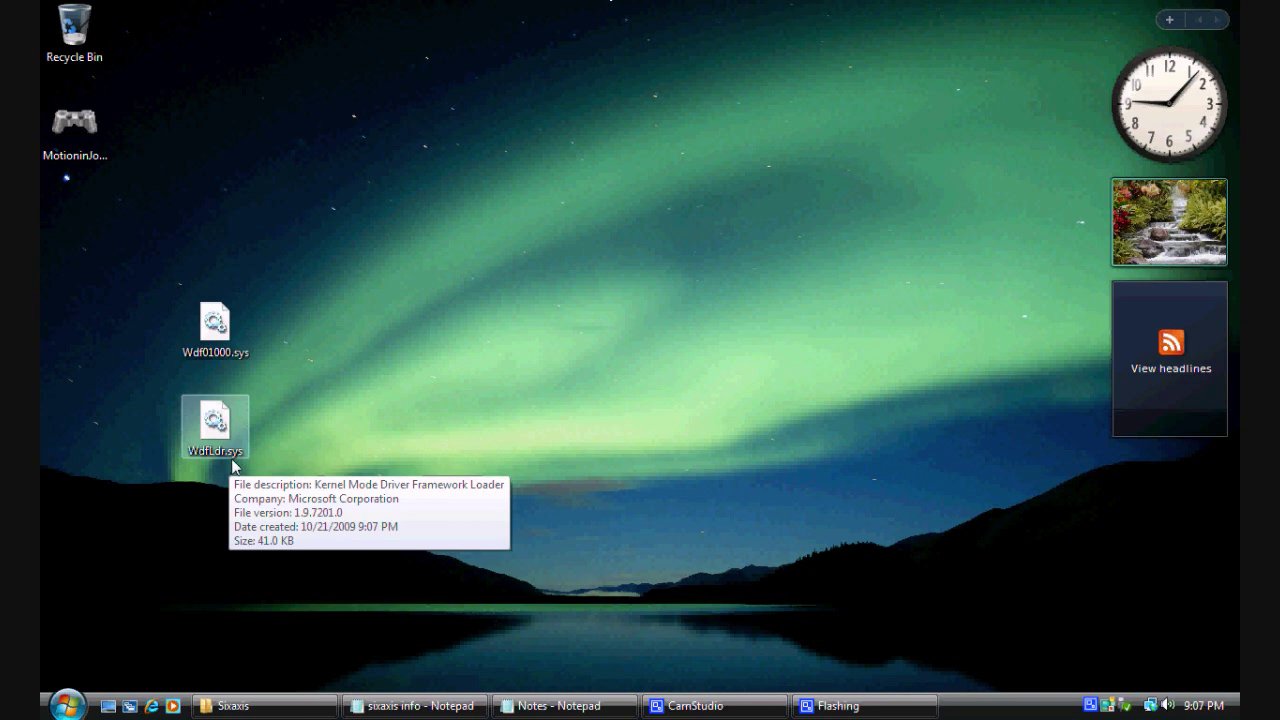
click(399, 355)
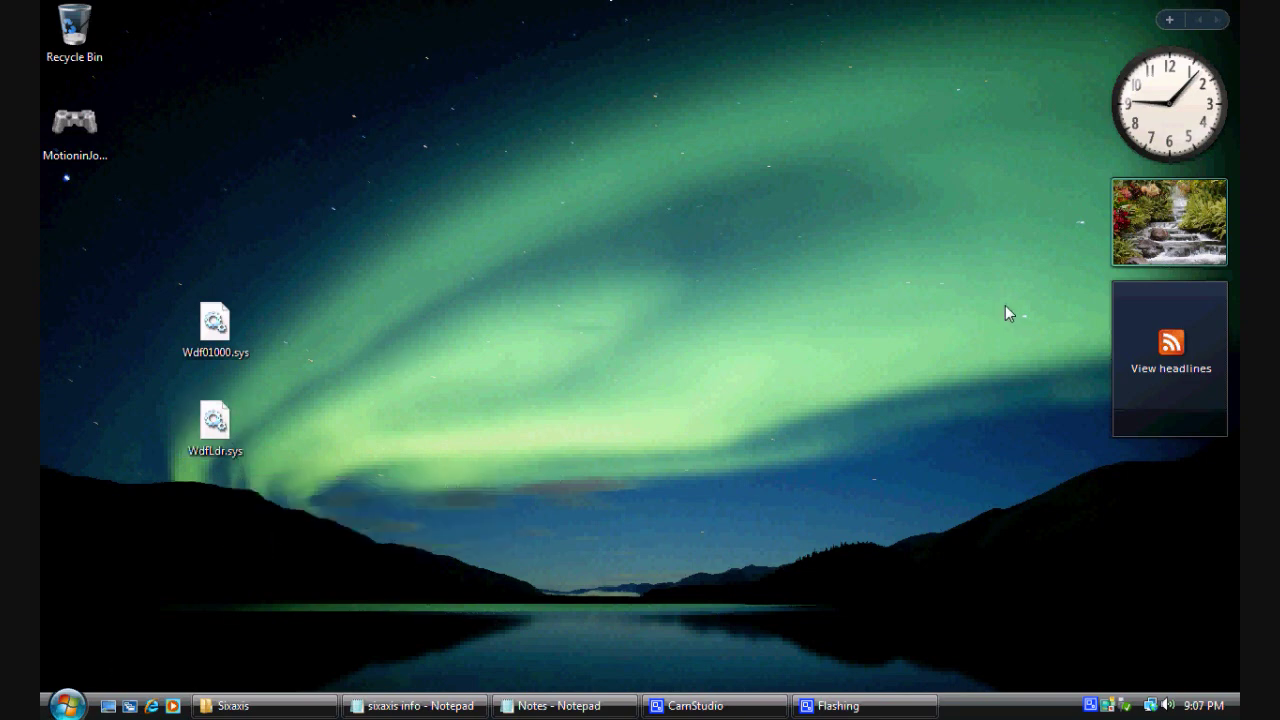
Browse in Explorer's widened folder tree to C:\Windows\System32\drivers
right_click(62, 708)
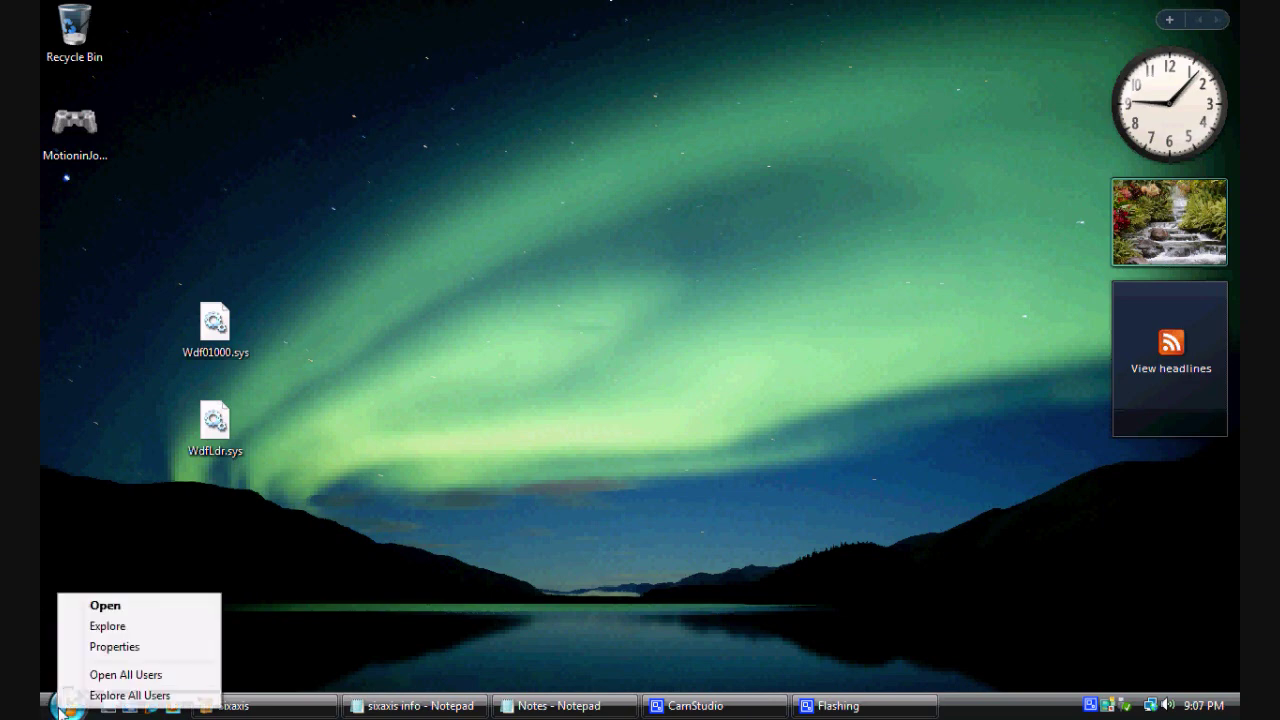
click(115, 697)
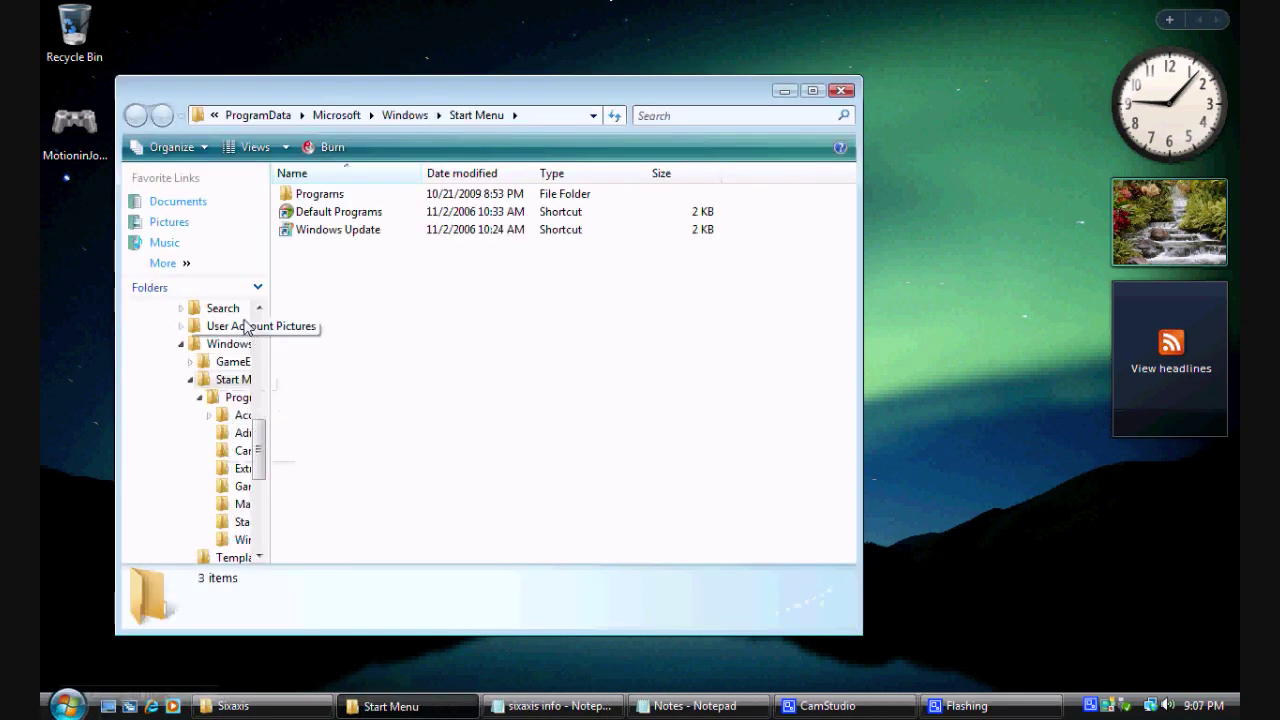
drag(237, 276, 232, 104)
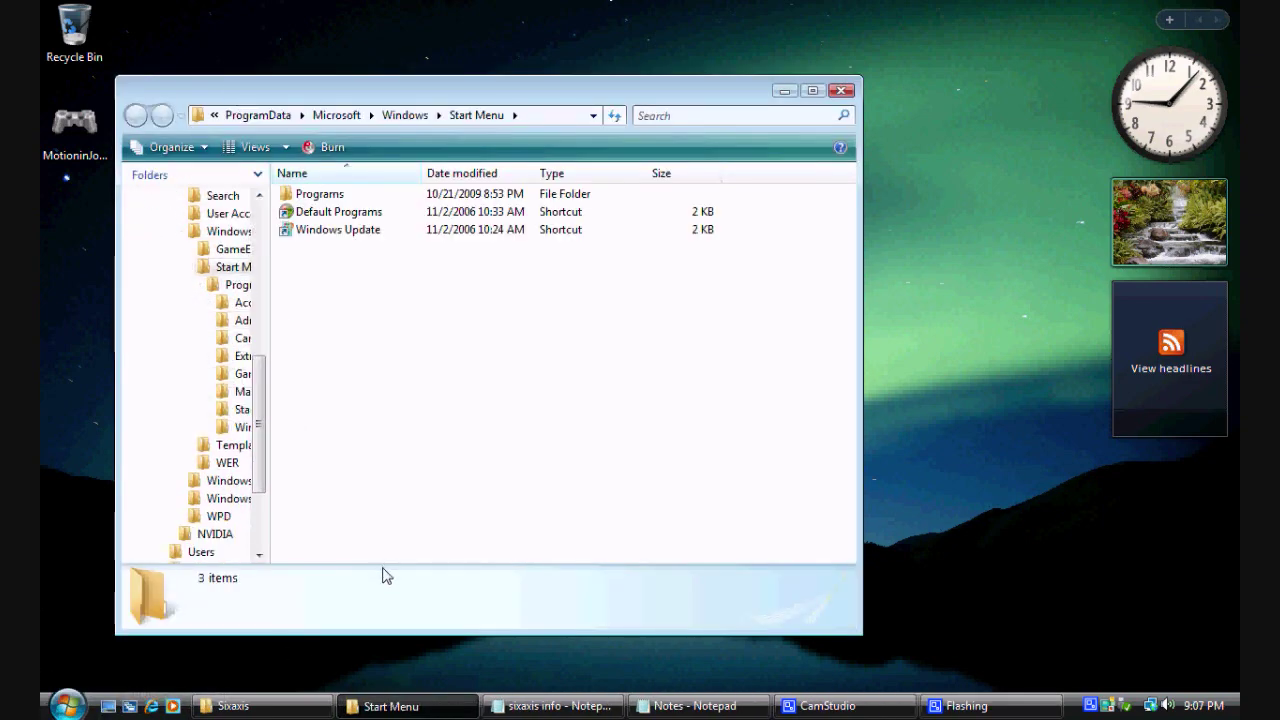
drag(386, 564, 363, 677)
drag(267, 522, 349, 523)
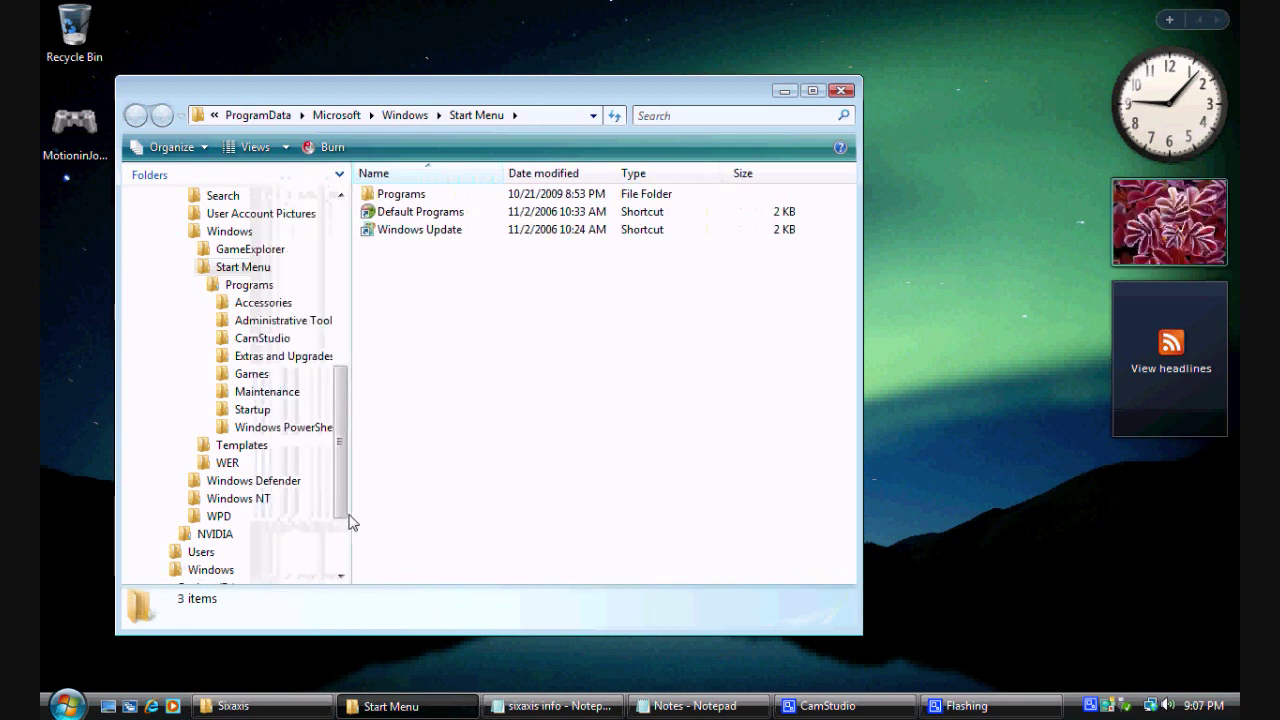
click(163, 569)
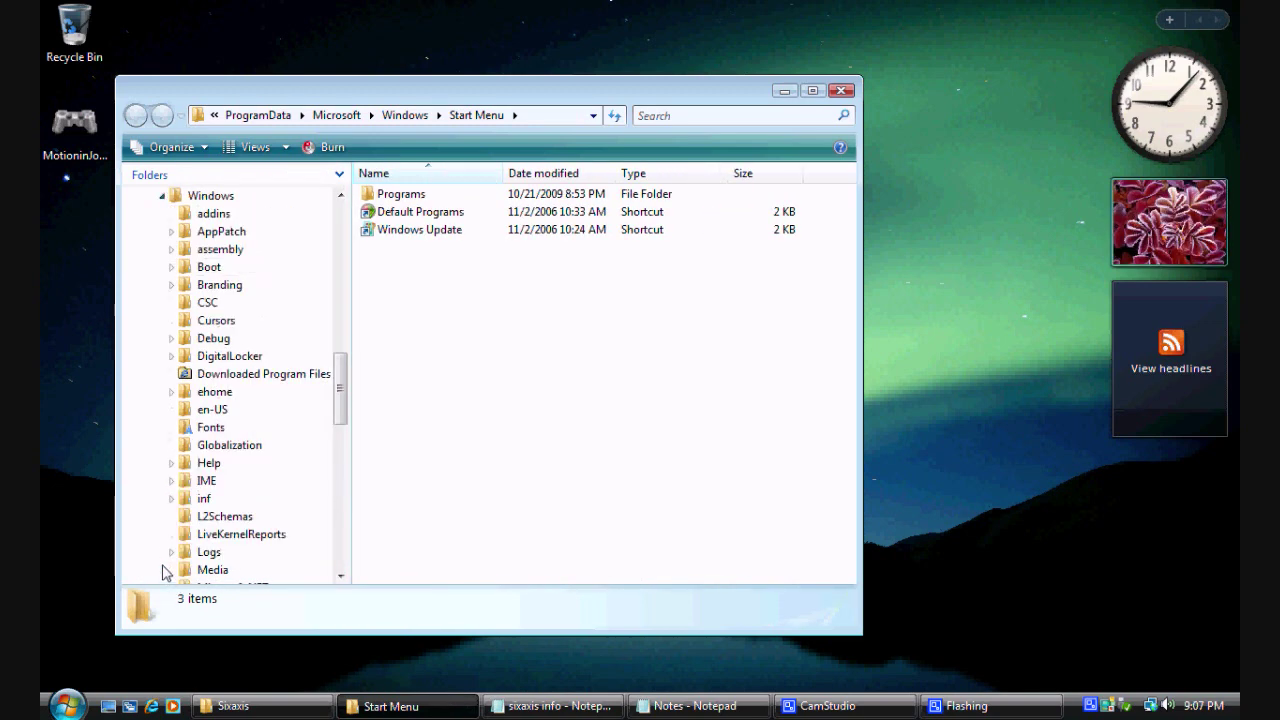
drag(337, 371, 346, 496)
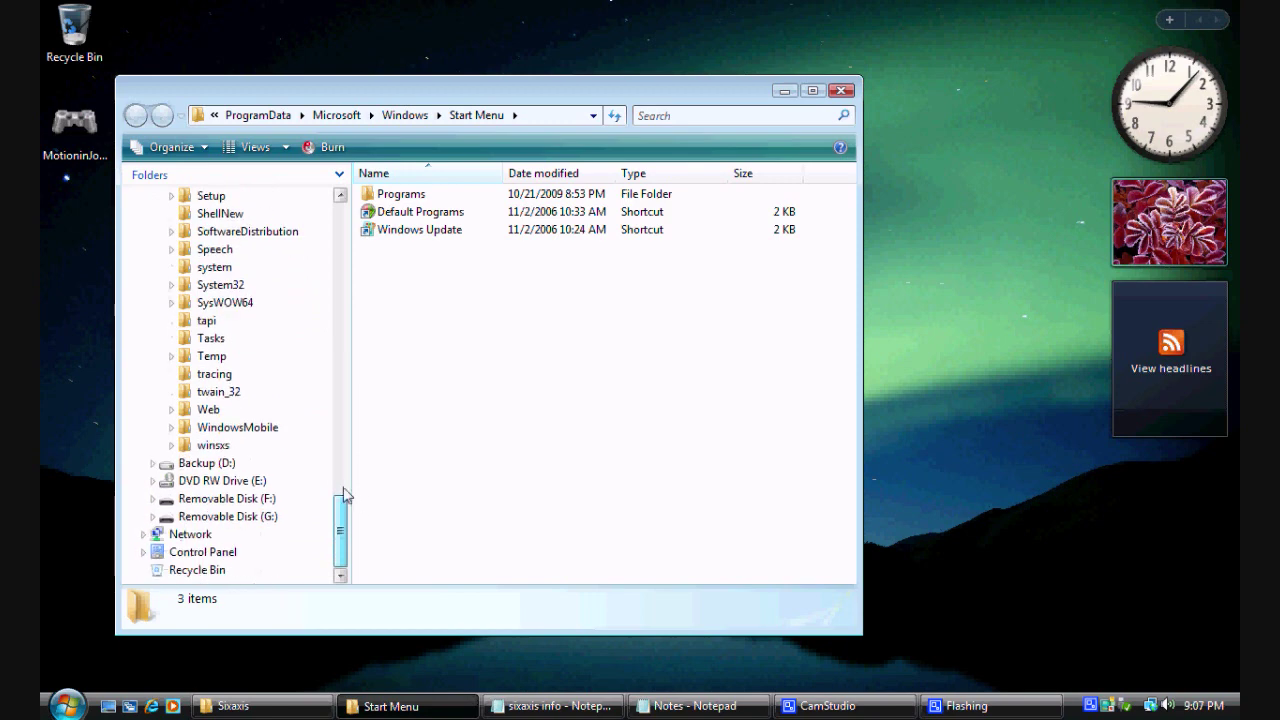
click(210, 287)
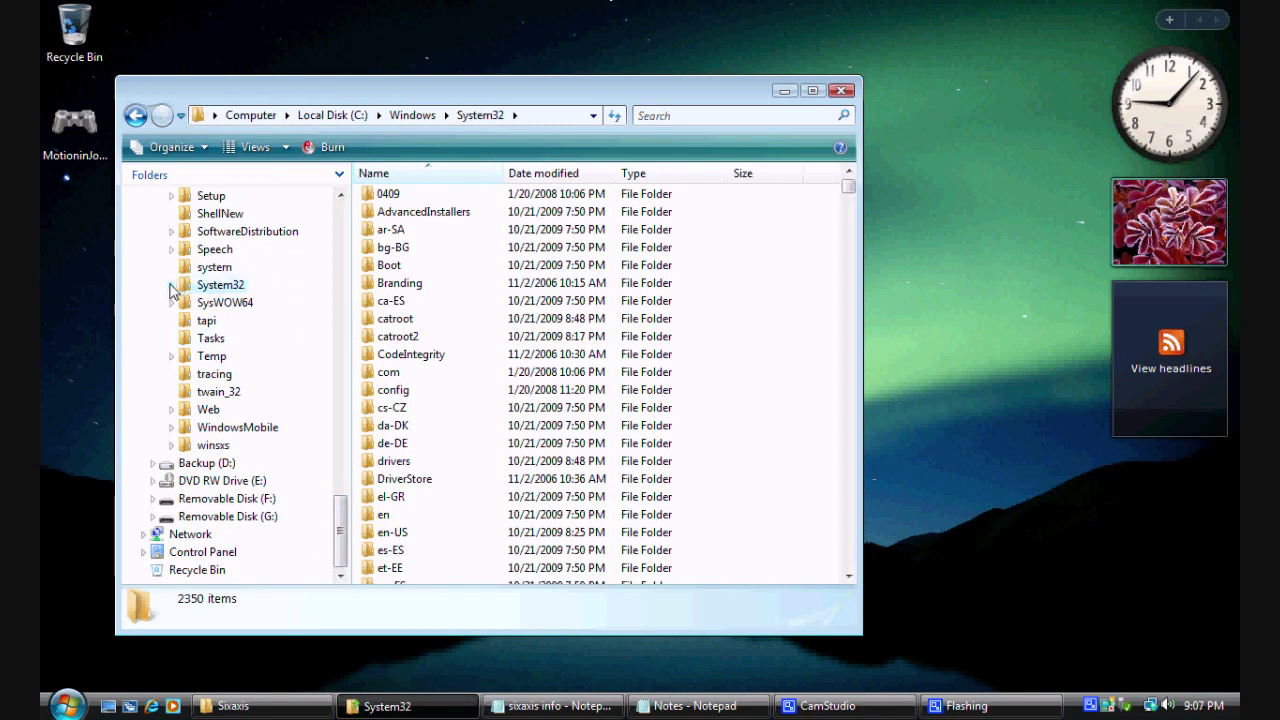
click(171, 285)
click(192, 482)
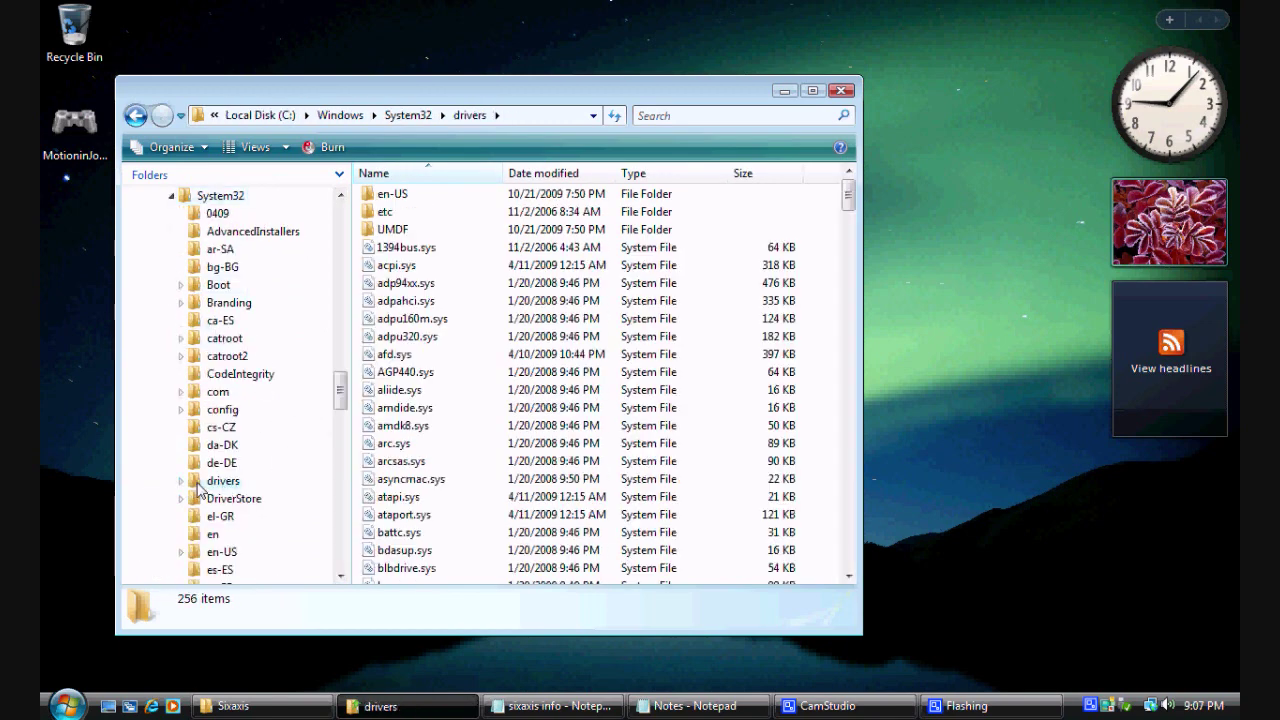
Select Wdf01000.sys in the drivers list and line up the two desktop Wdf files beside Explorer
click(429, 409)
key(w)
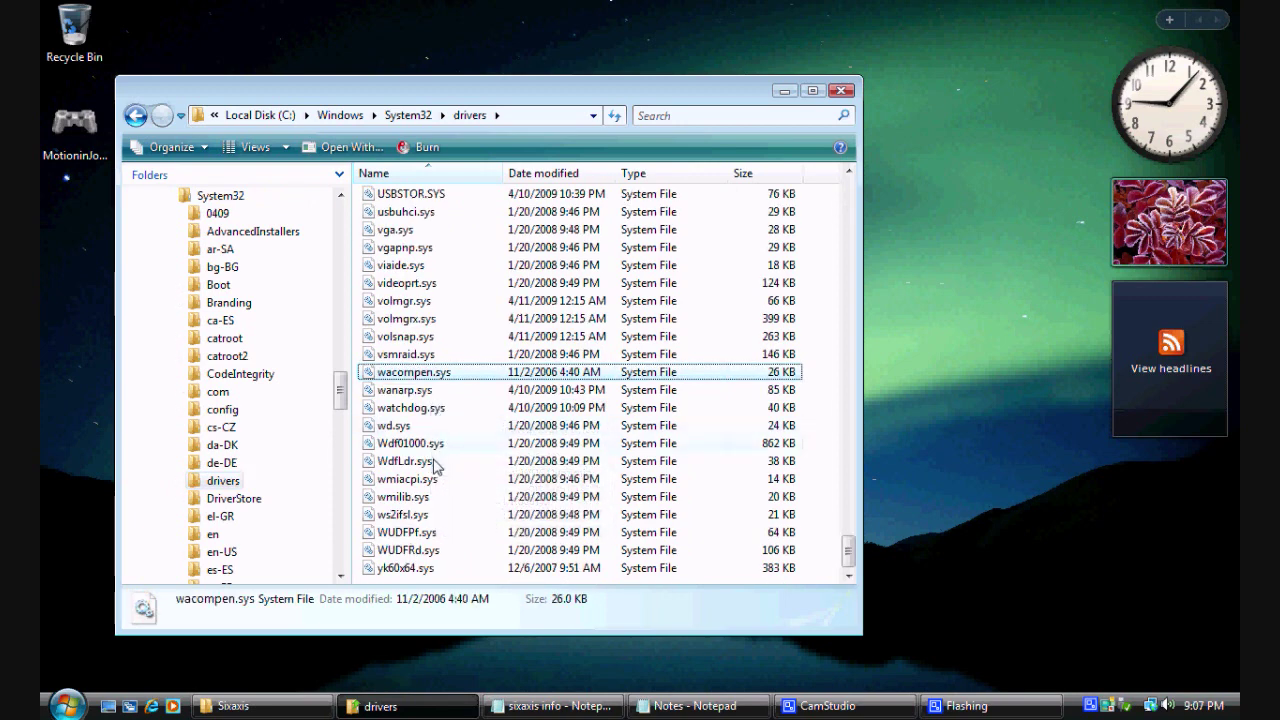
click(431, 448)
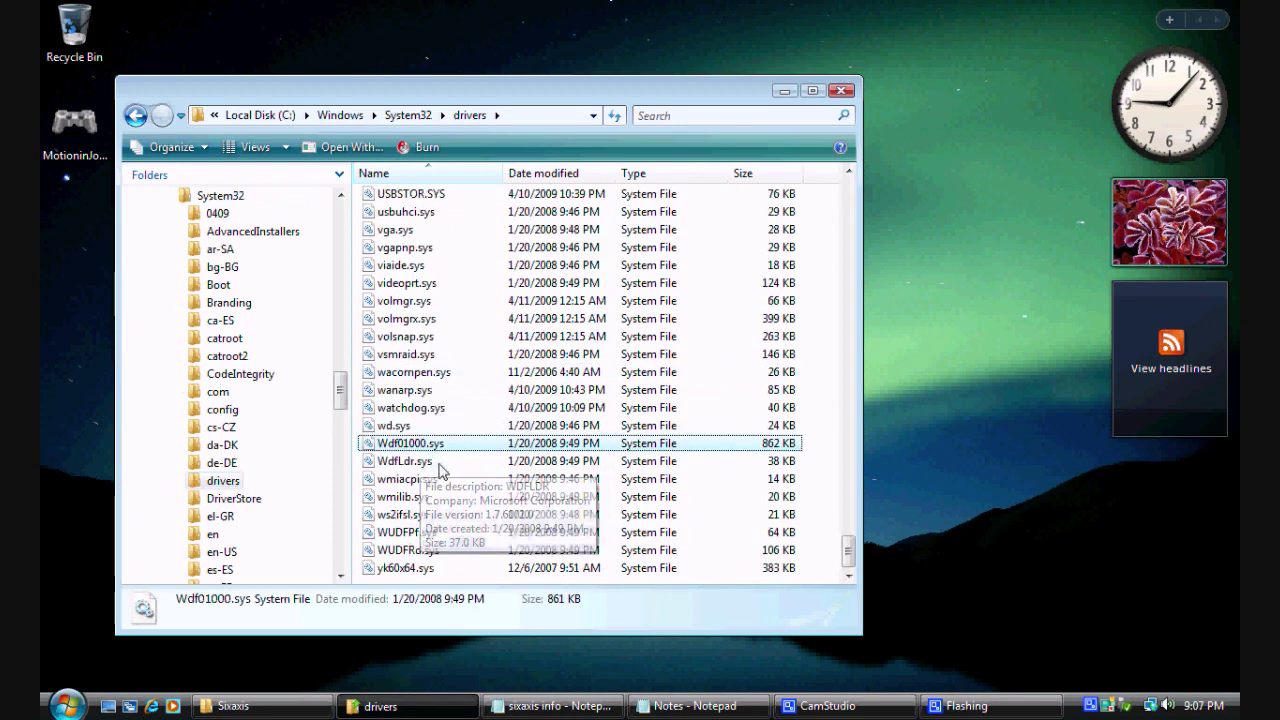
drag(322, 106, 557, 100)
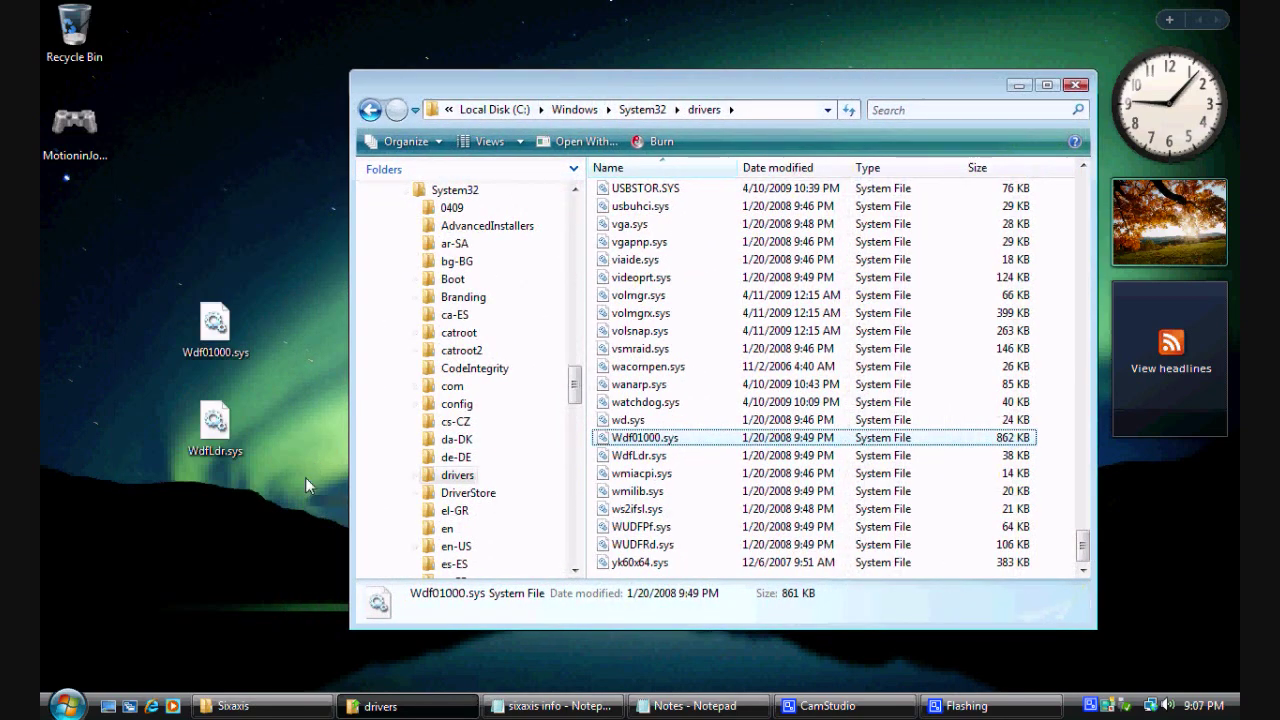
drag(305, 477, 178, 292)
drag(238, 324, 98, 229)
drag(538, 80, 361, 57)
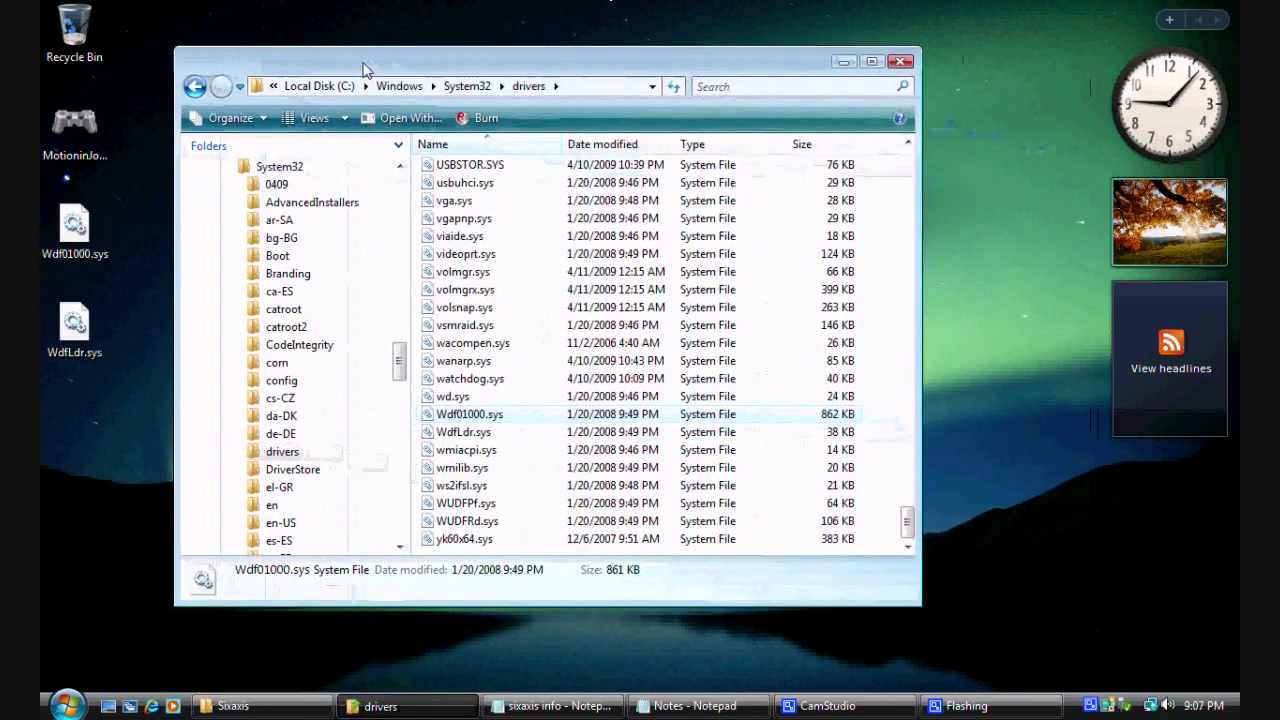
Review the Administrators and SYSTEM permissions on Wdf01000.sys's Security tab
right_click(456, 419)
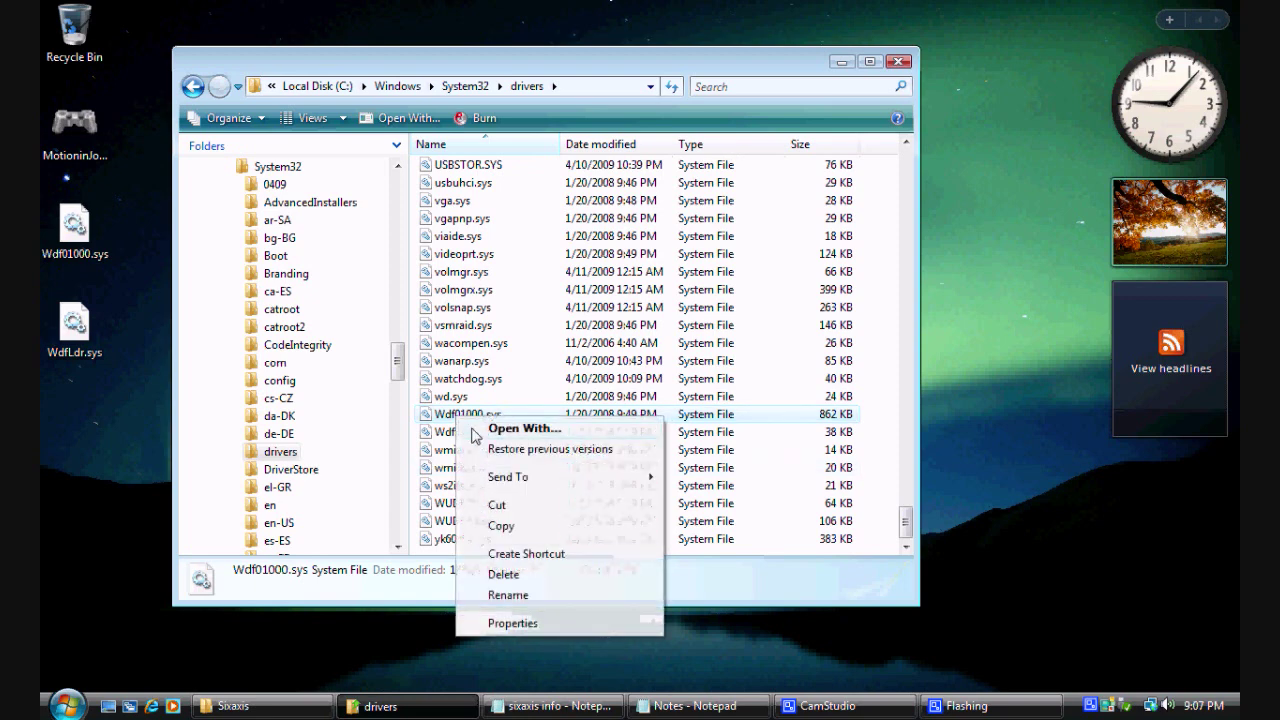
click(556, 630)
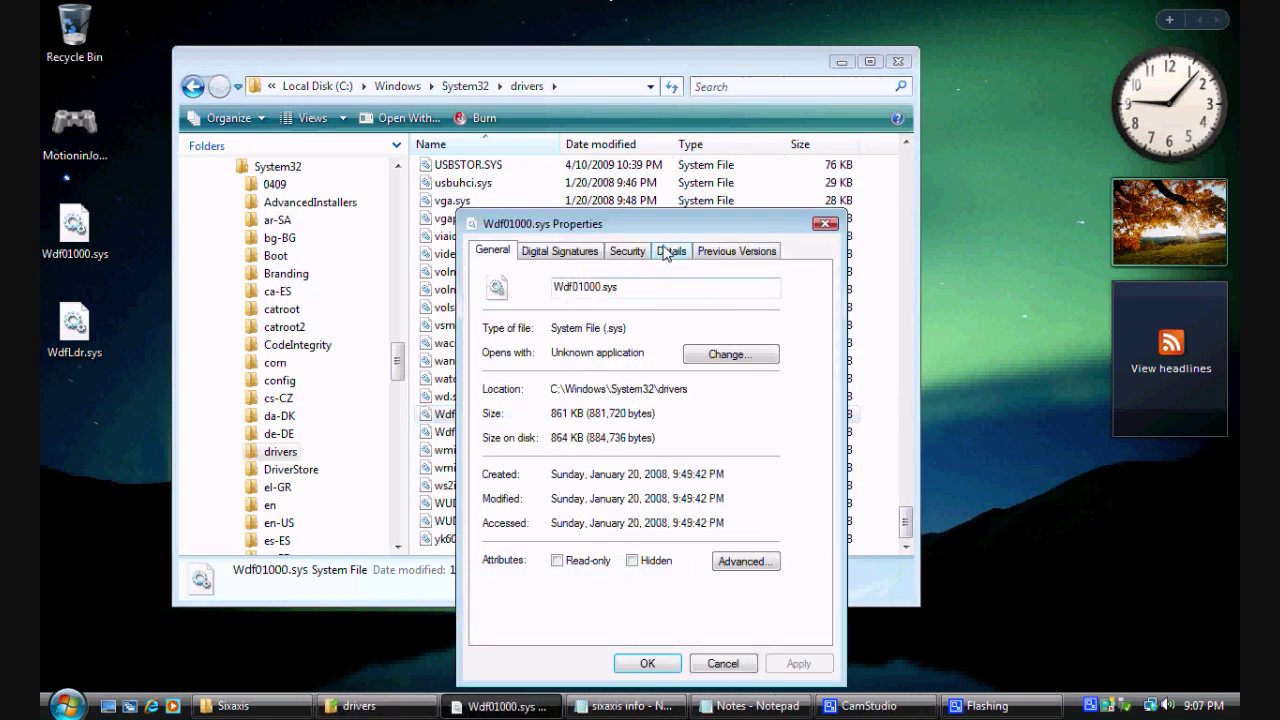
click(627, 251)
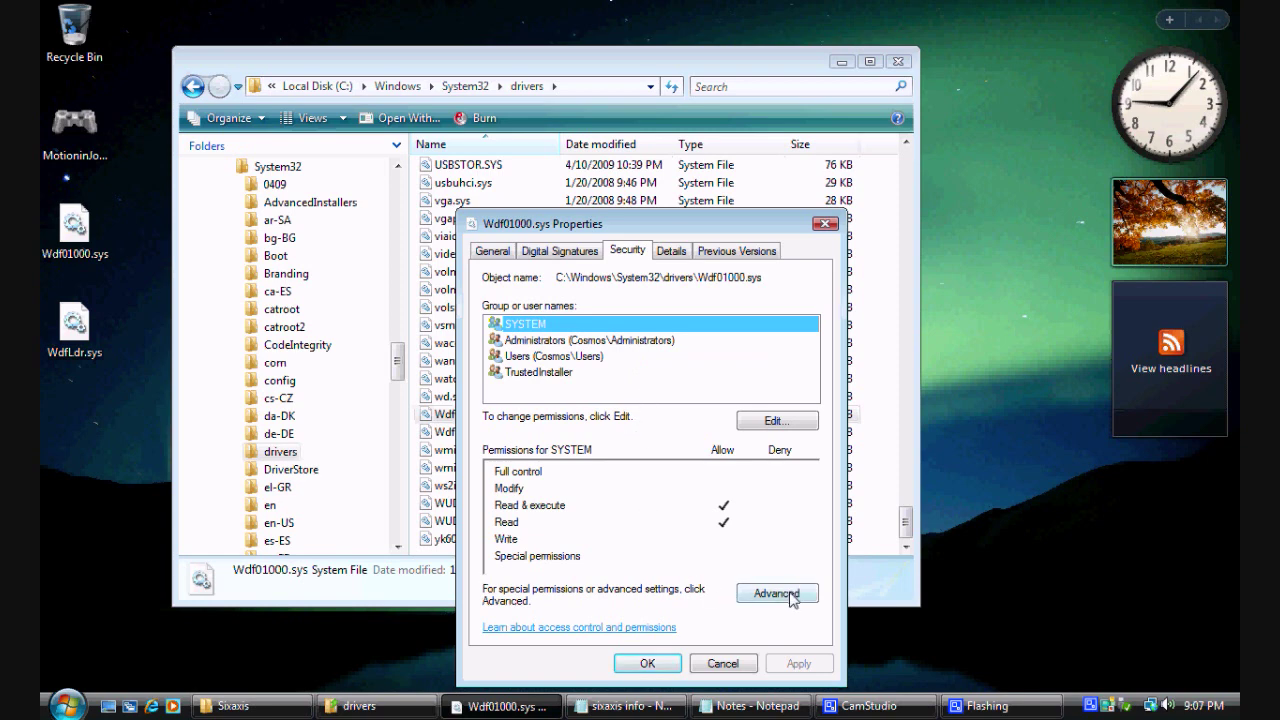
click(562, 343)
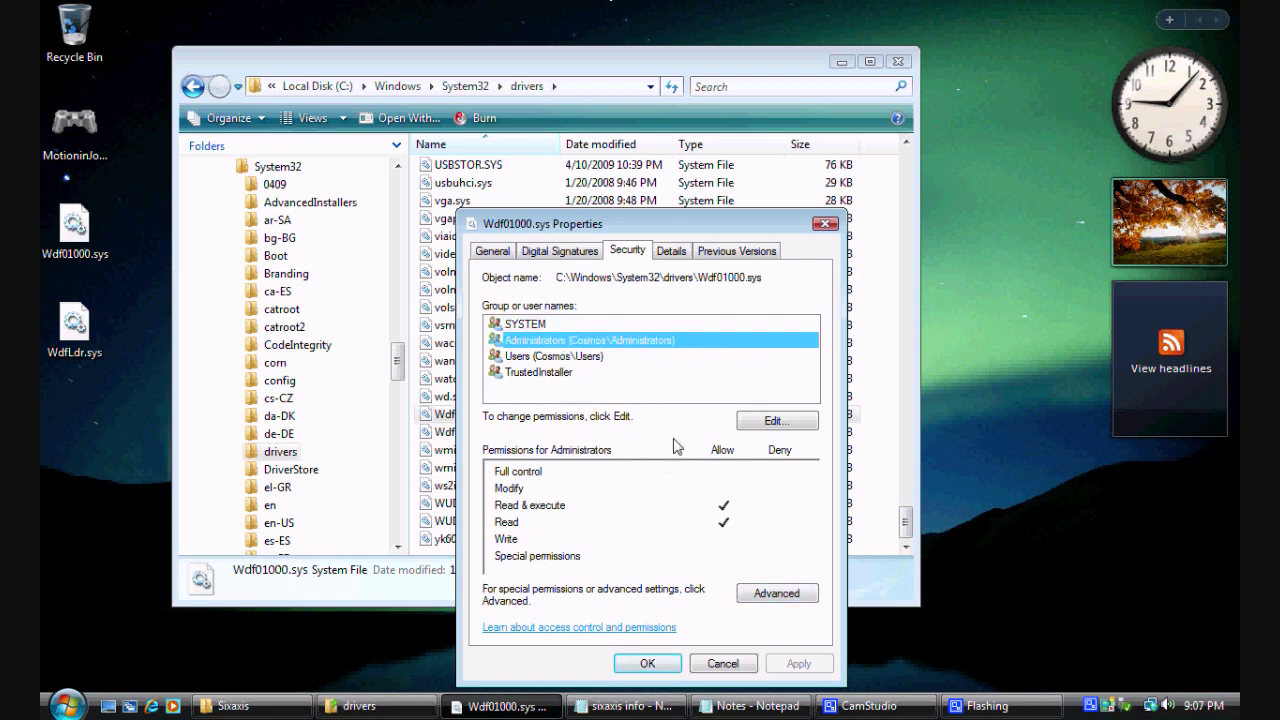
click(544, 330)
Change Wdf01000.sys's owner from TrustedInstaller to Administrators in Advanced settings, then close all dialogs
click(750, 596)
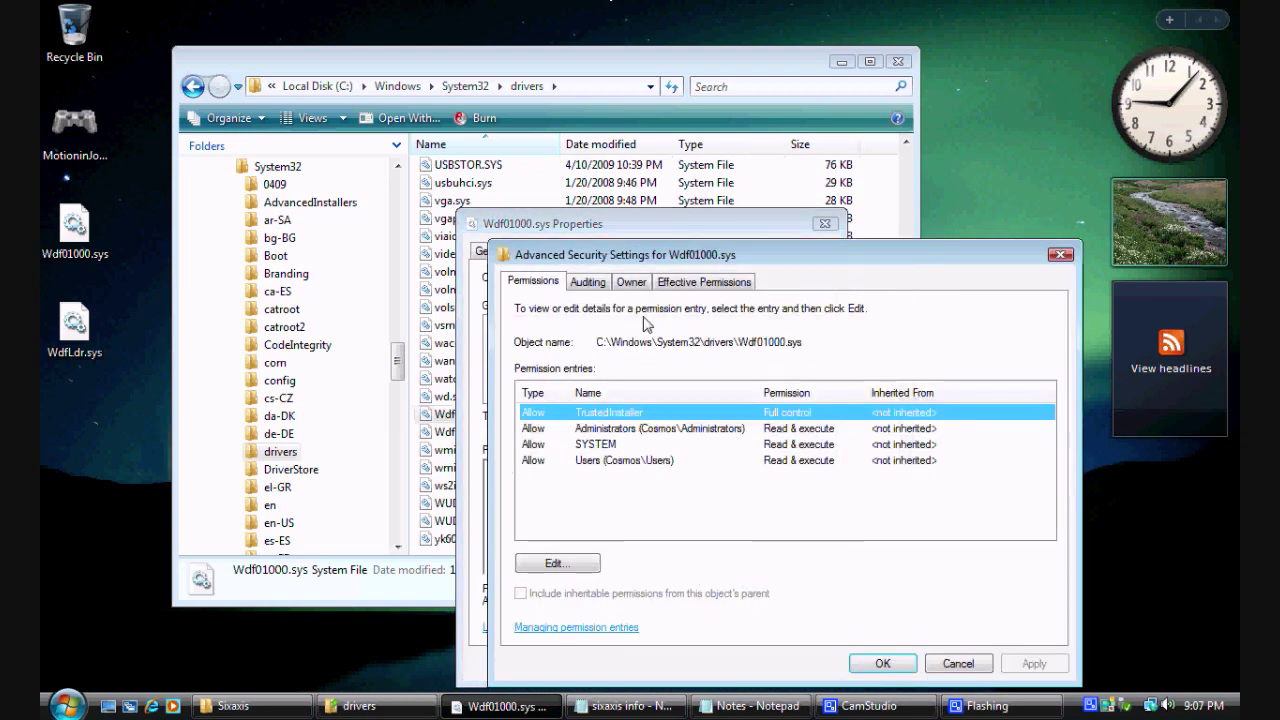
click(631, 283)
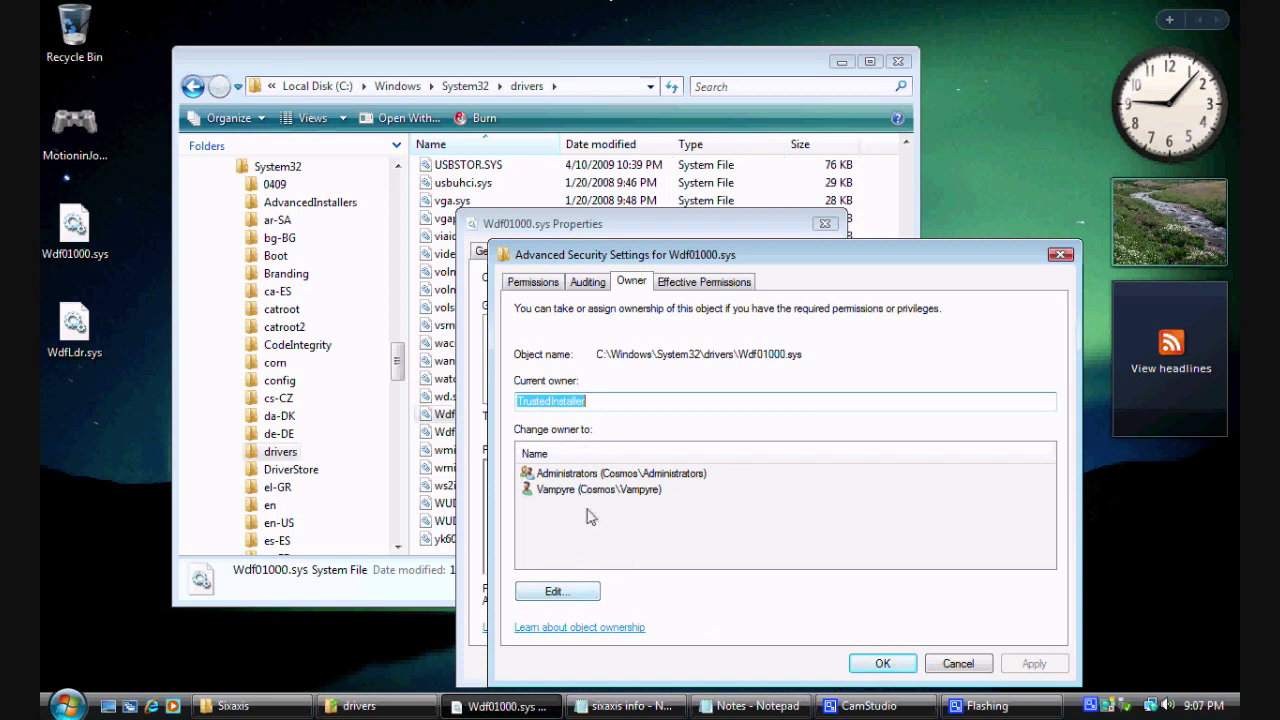
click(582, 596)
click(622, 475)
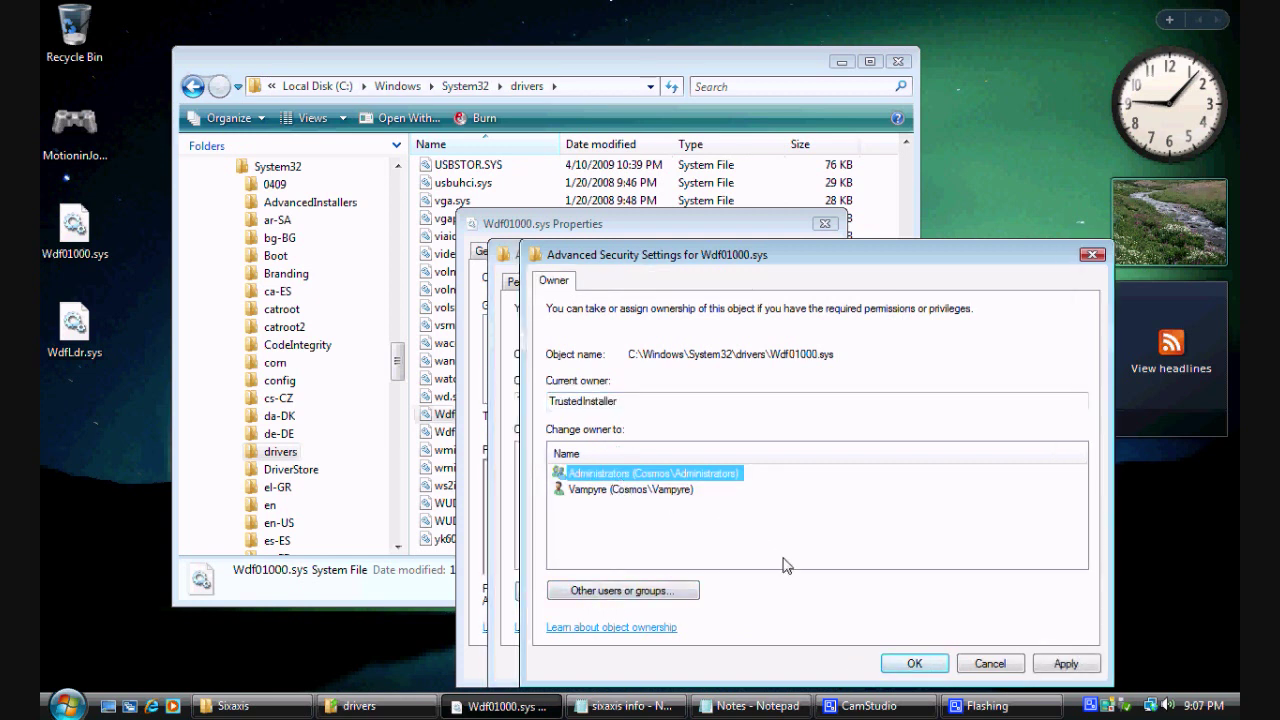
click(1063, 663)
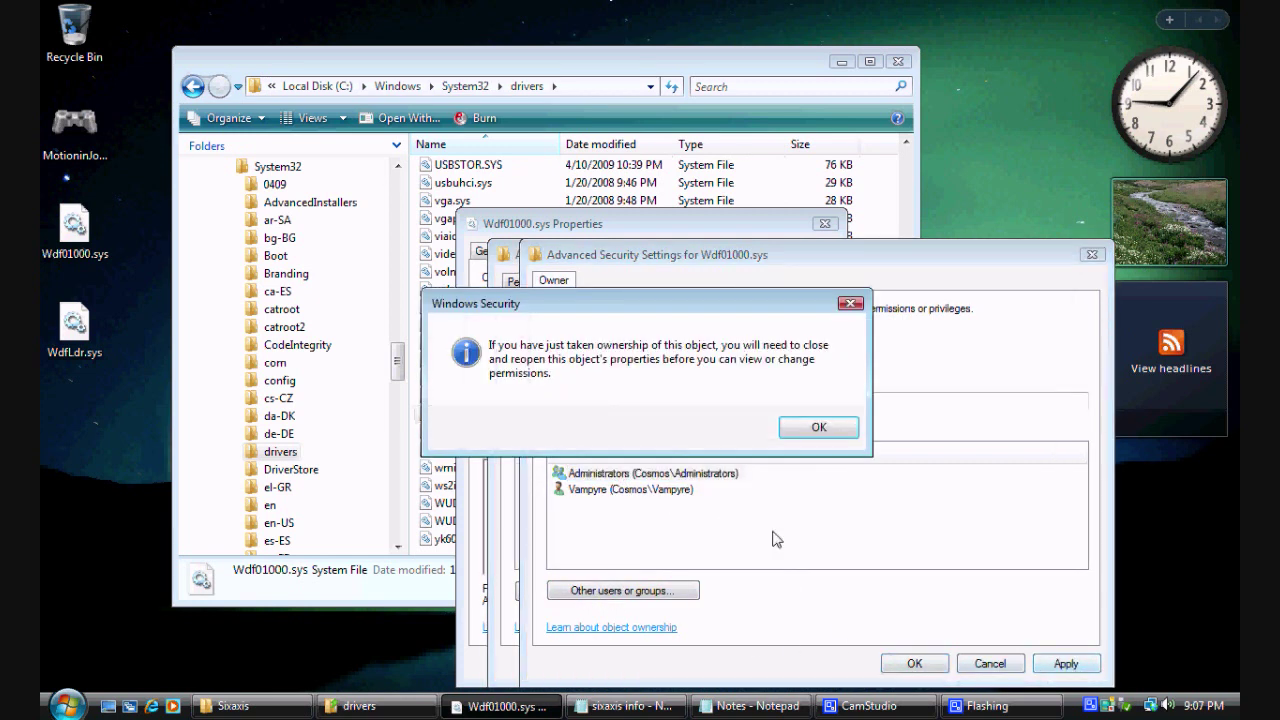
click(815, 429)
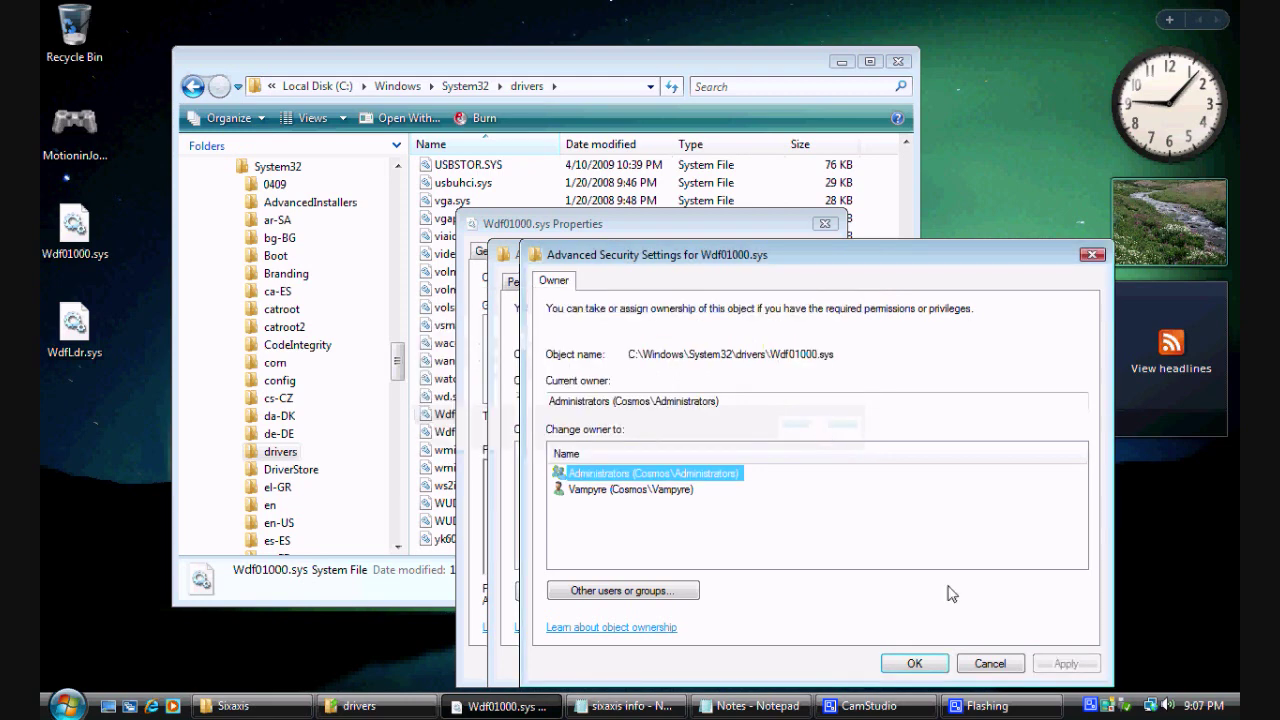
click(918, 668)
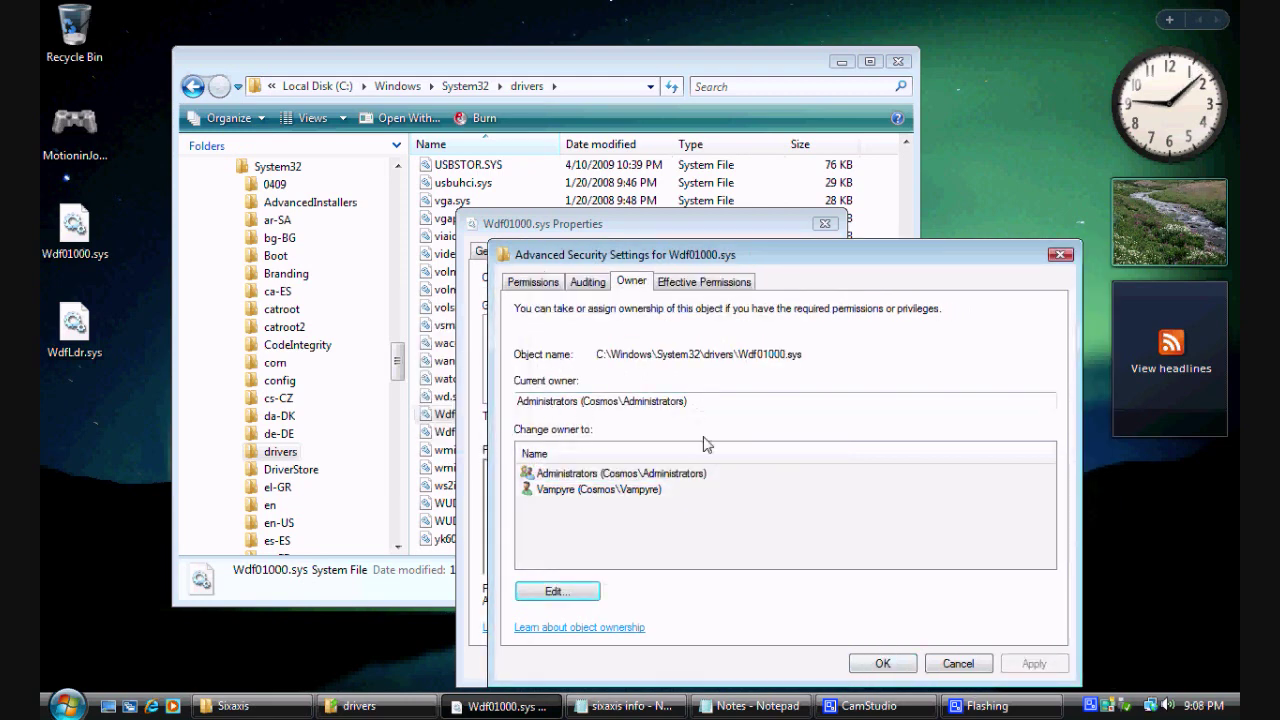
click(882, 663)
click(650, 665)
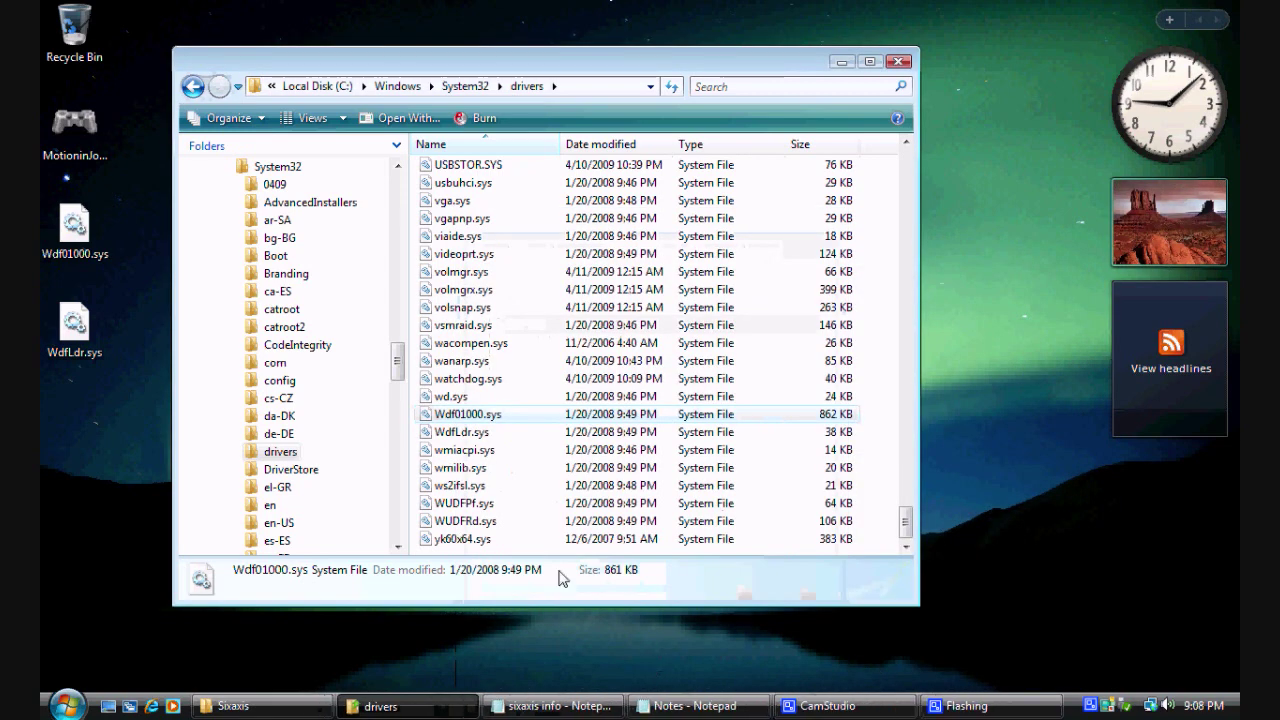
Give Administrators Allow Full control on Wdf01000.sys in its Security permissions and confirm the change
click(192, 88)
click(218, 88)
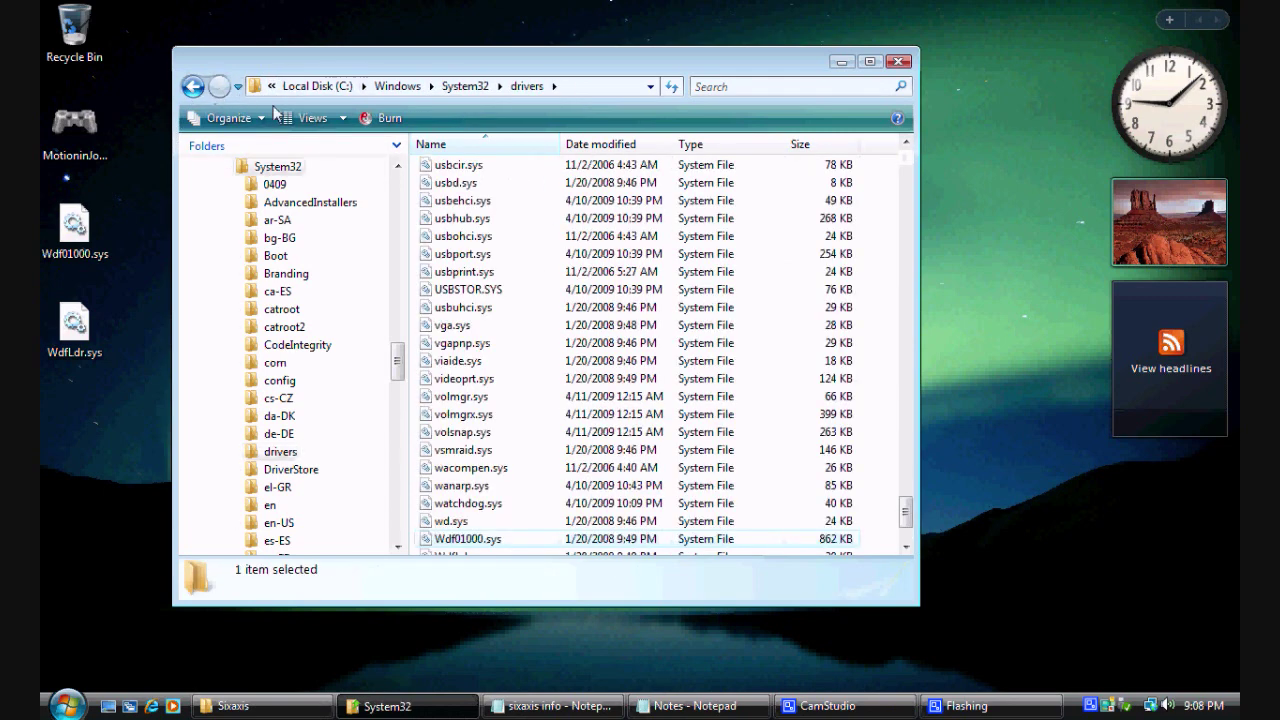
right_click(482, 486)
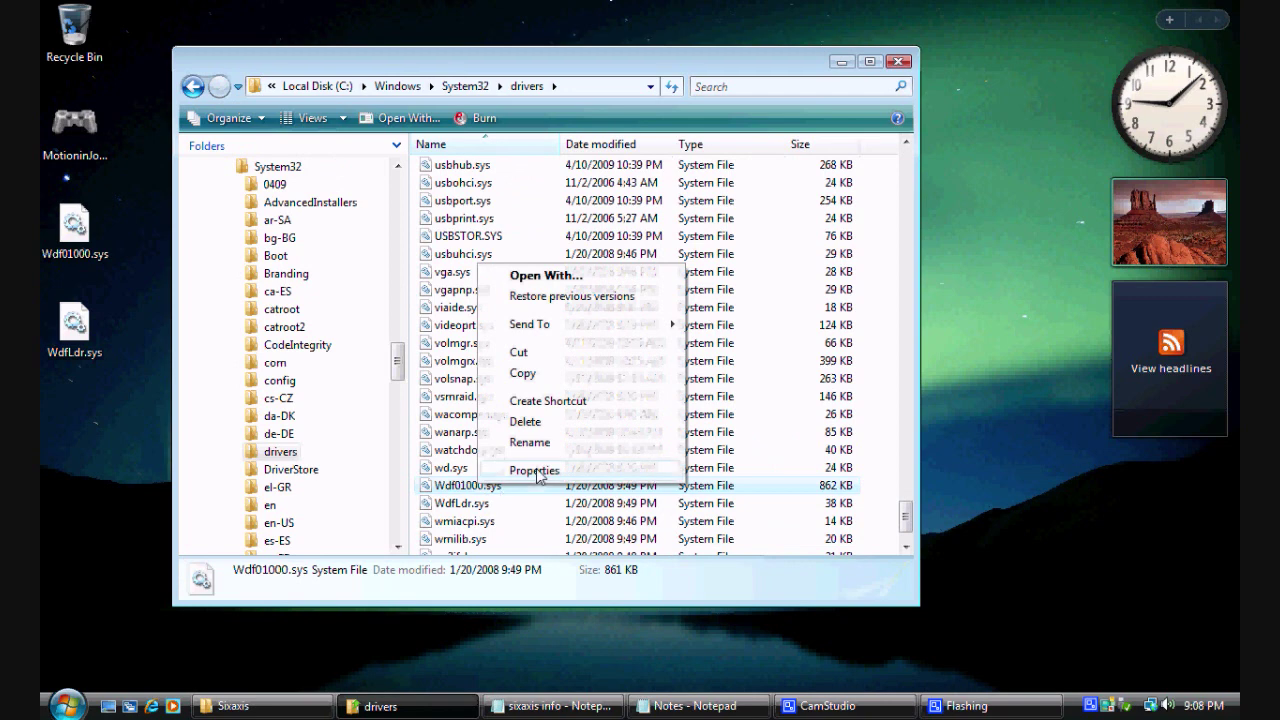
click(534, 466)
click(667, 250)
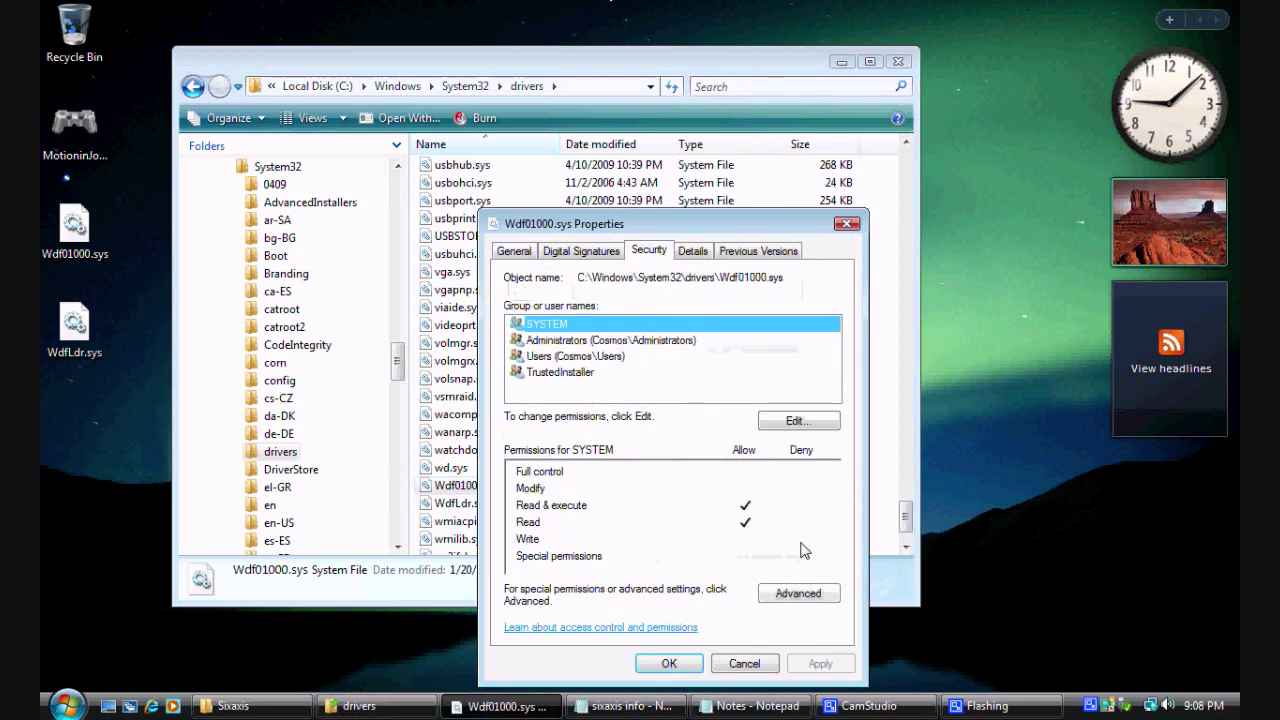
click(814, 422)
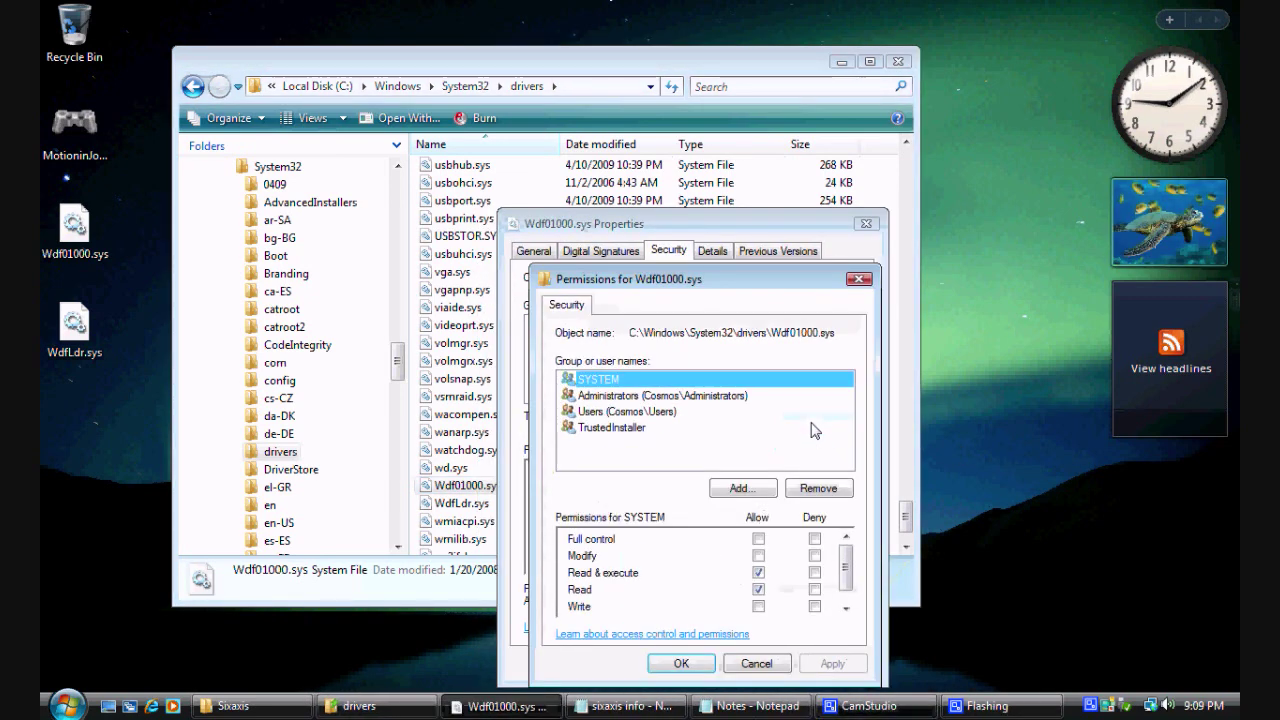
click(615, 396)
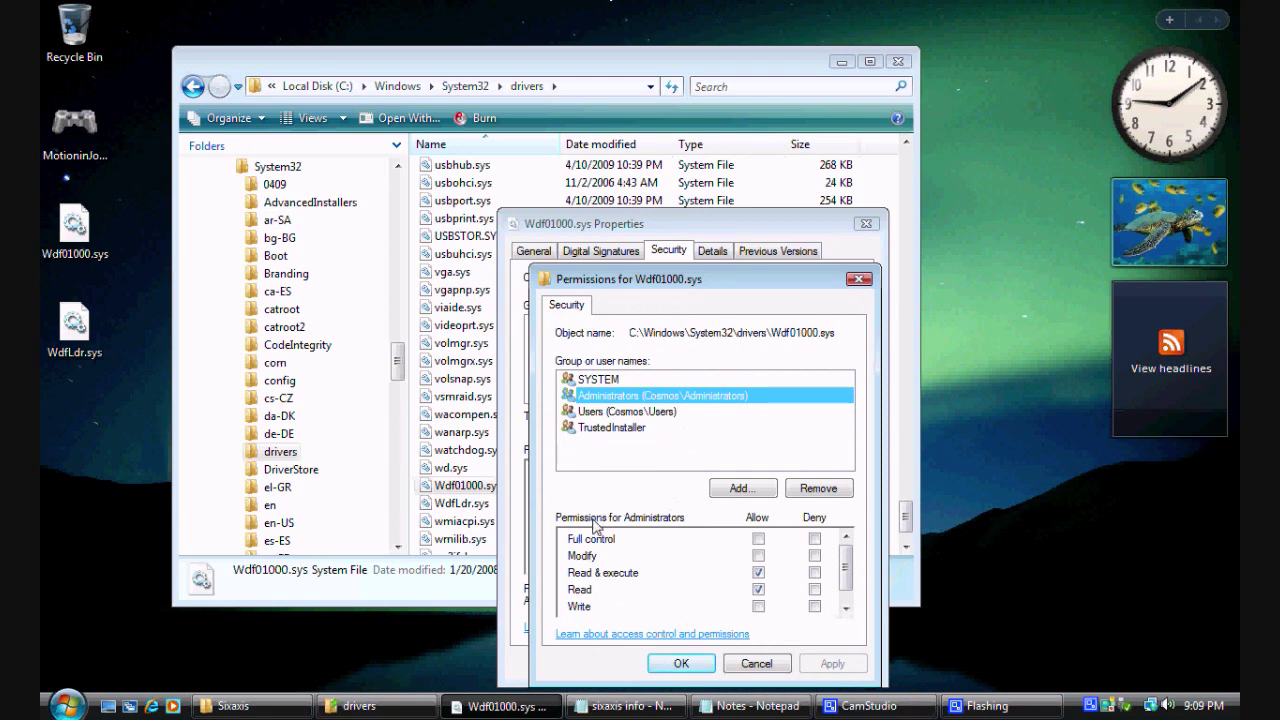
click(758, 539)
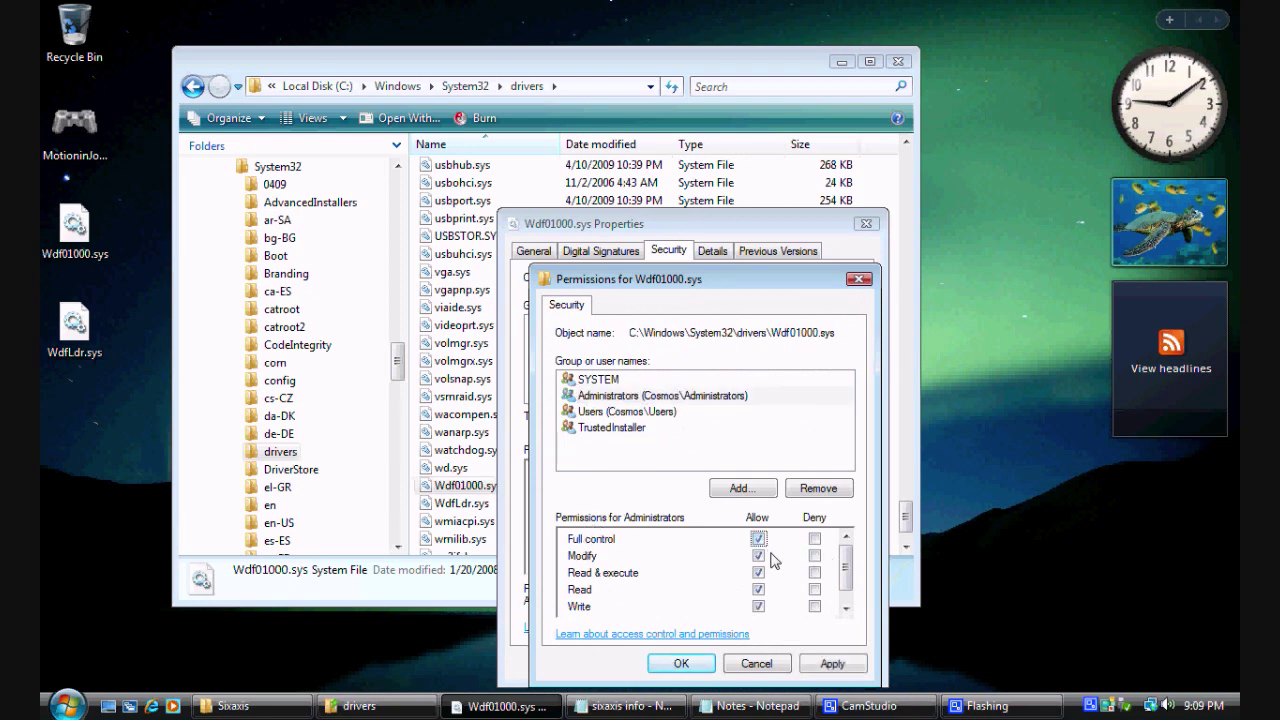
click(818, 666)
click(714, 430)
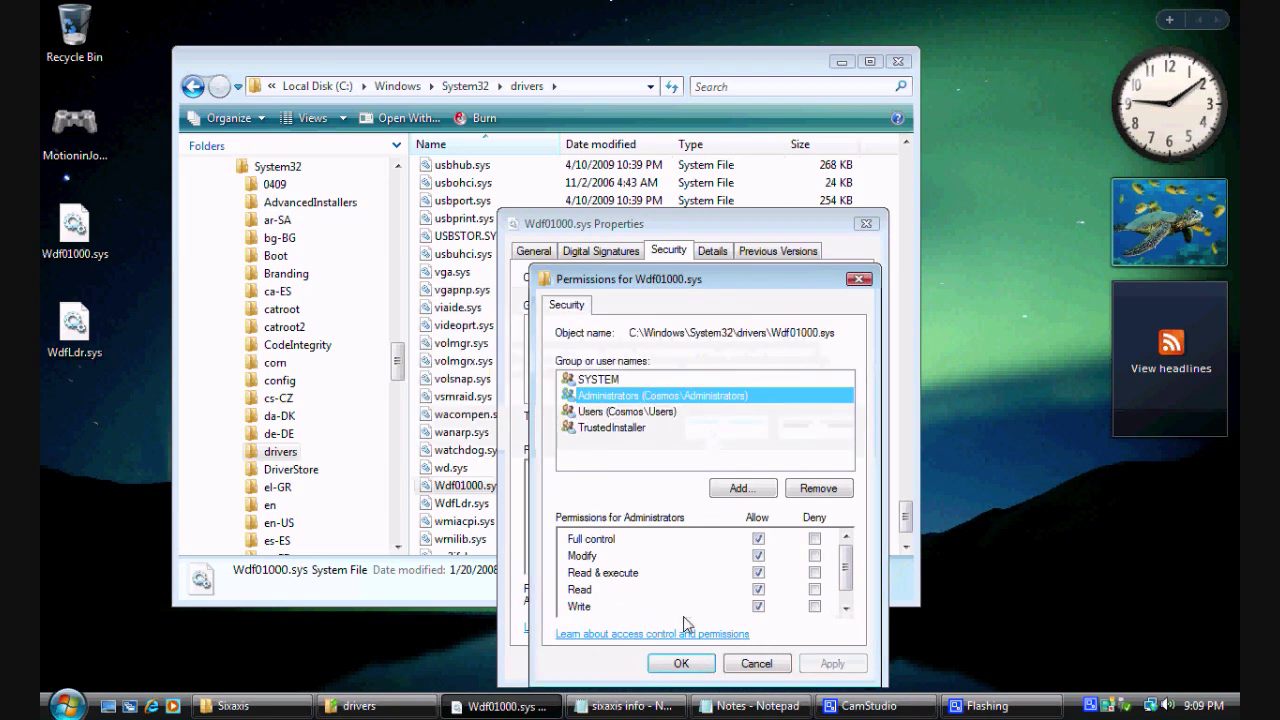
click(688, 664)
click(689, 664)
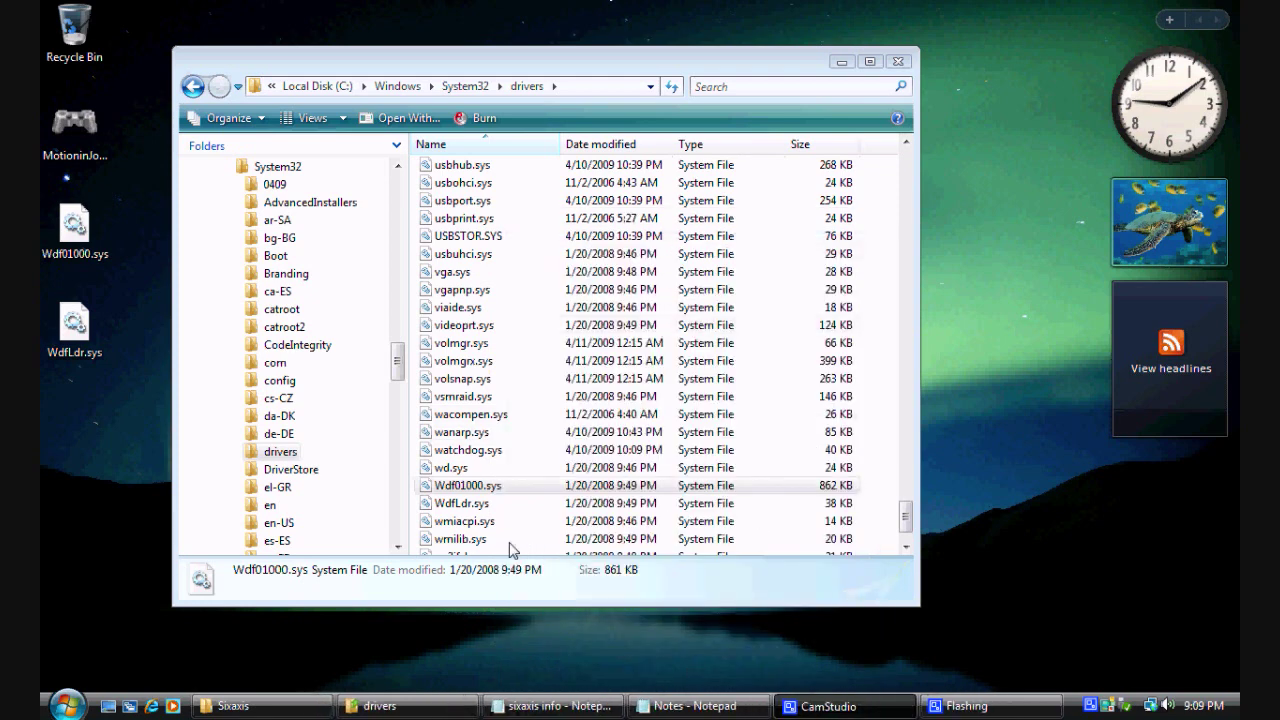
Make Administrators the owner of WdfLdr.sys through its Advanced security settings
right_click(475, 508)
click(528, 489)
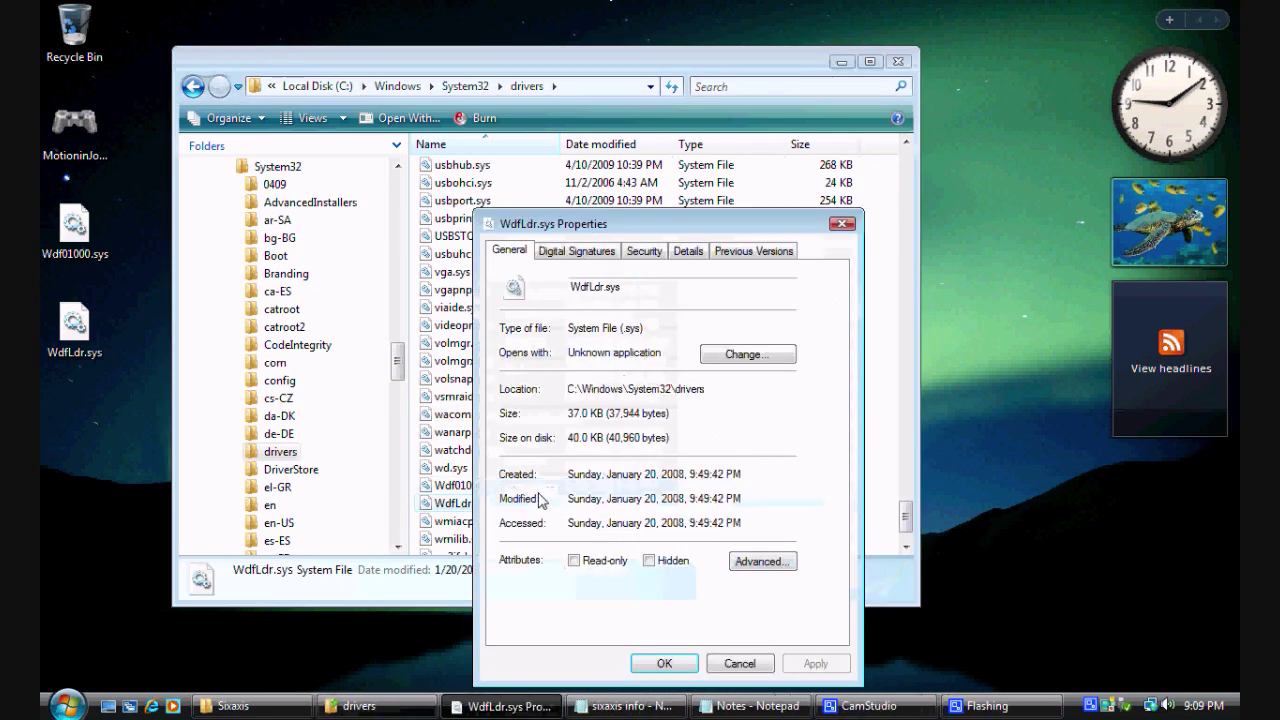
click(645, 256)
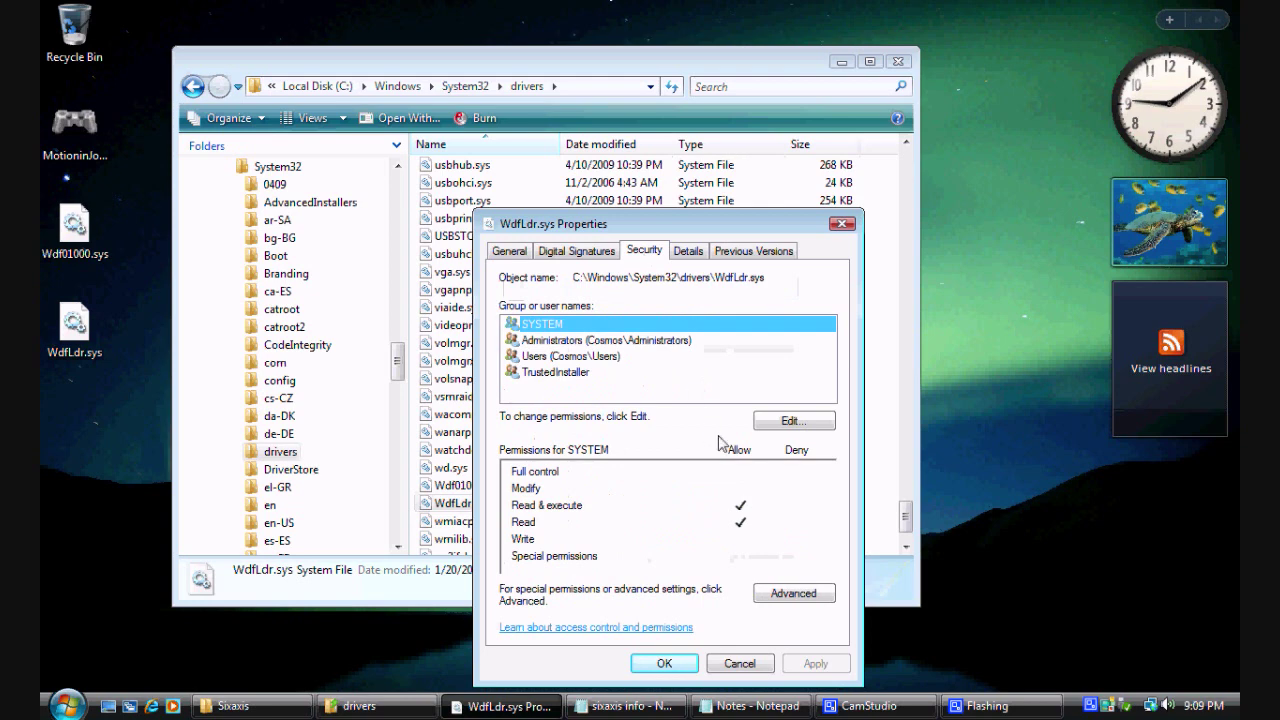
click(791, 596)
click(647, 281)
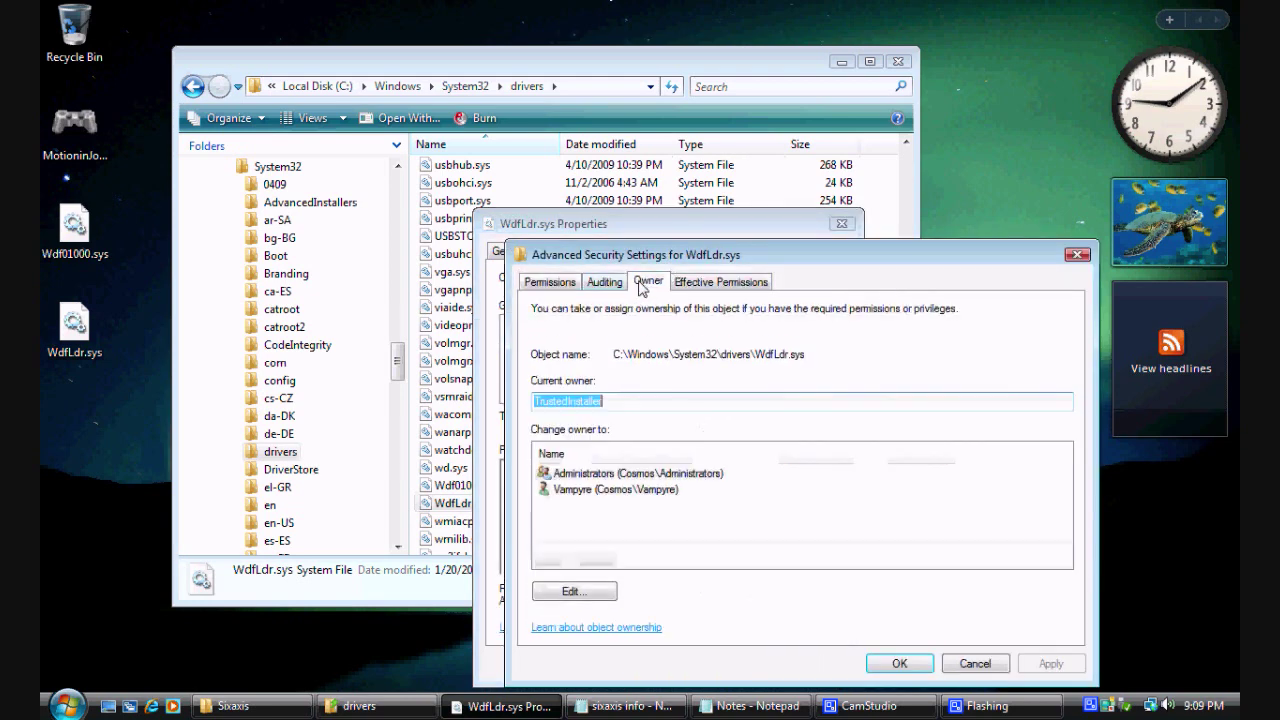
click(600, 591)
click(622, 473)
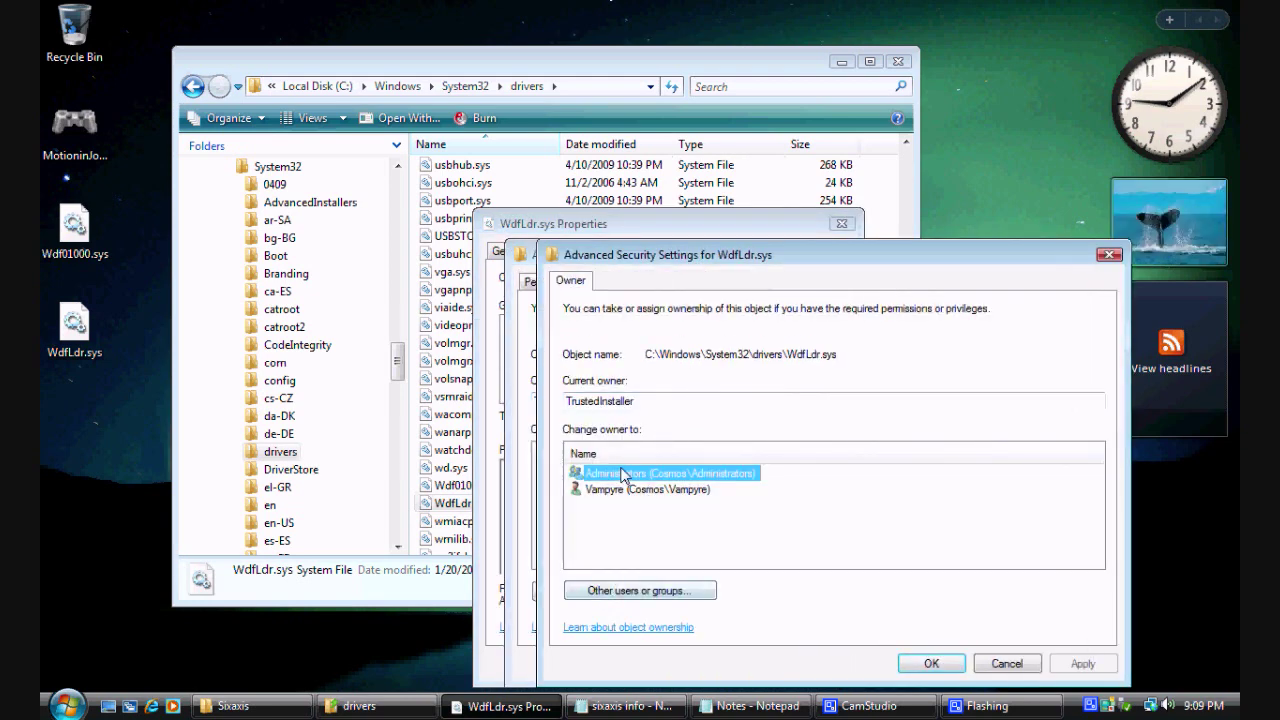
click(1065, 663)
click(832, 434)
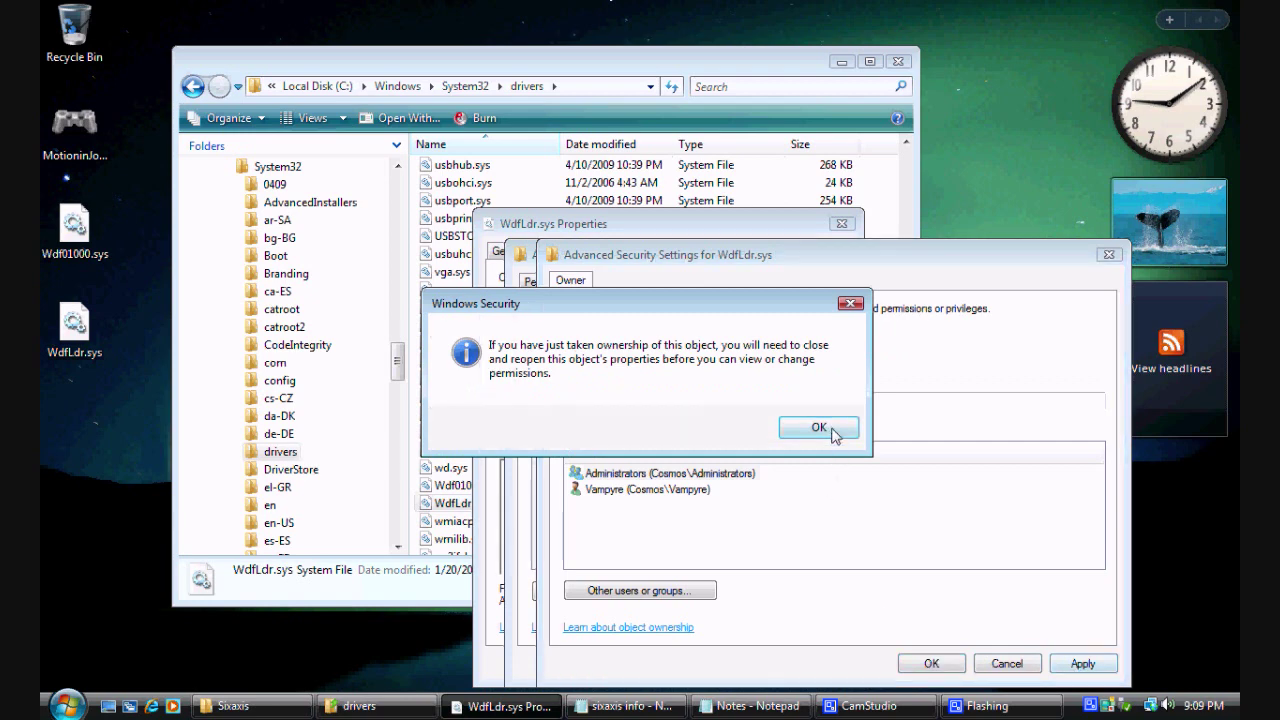
click(958, 663)
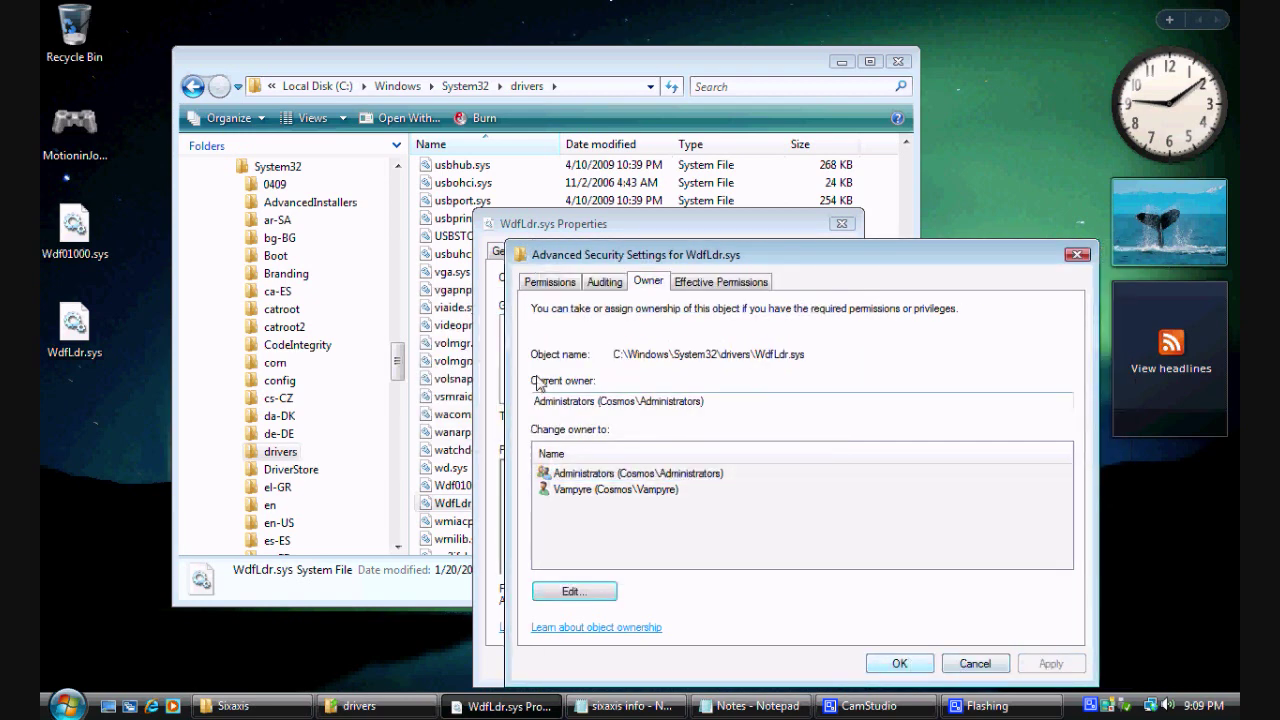
click(902, 664)
click(664, 663)
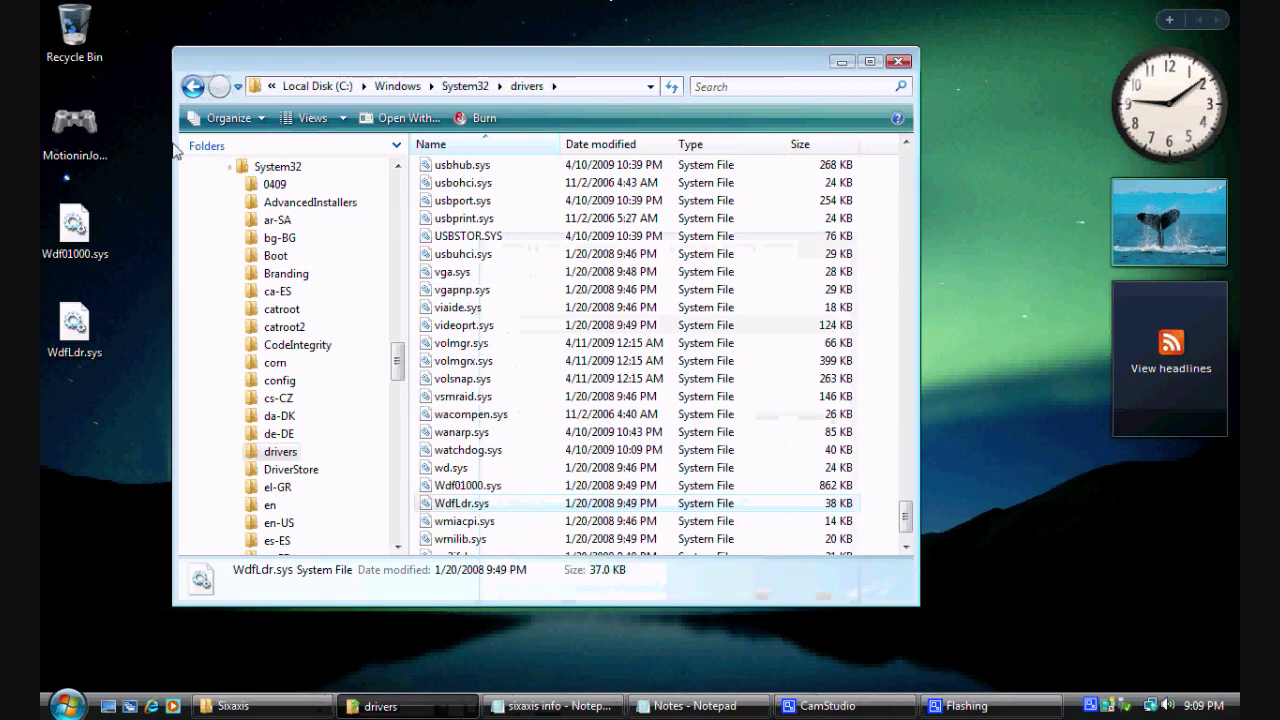
Give Administrators Allow Full control on WdfLdr.sys and approve the security prompt
click(193, 86)
click(219, 86)
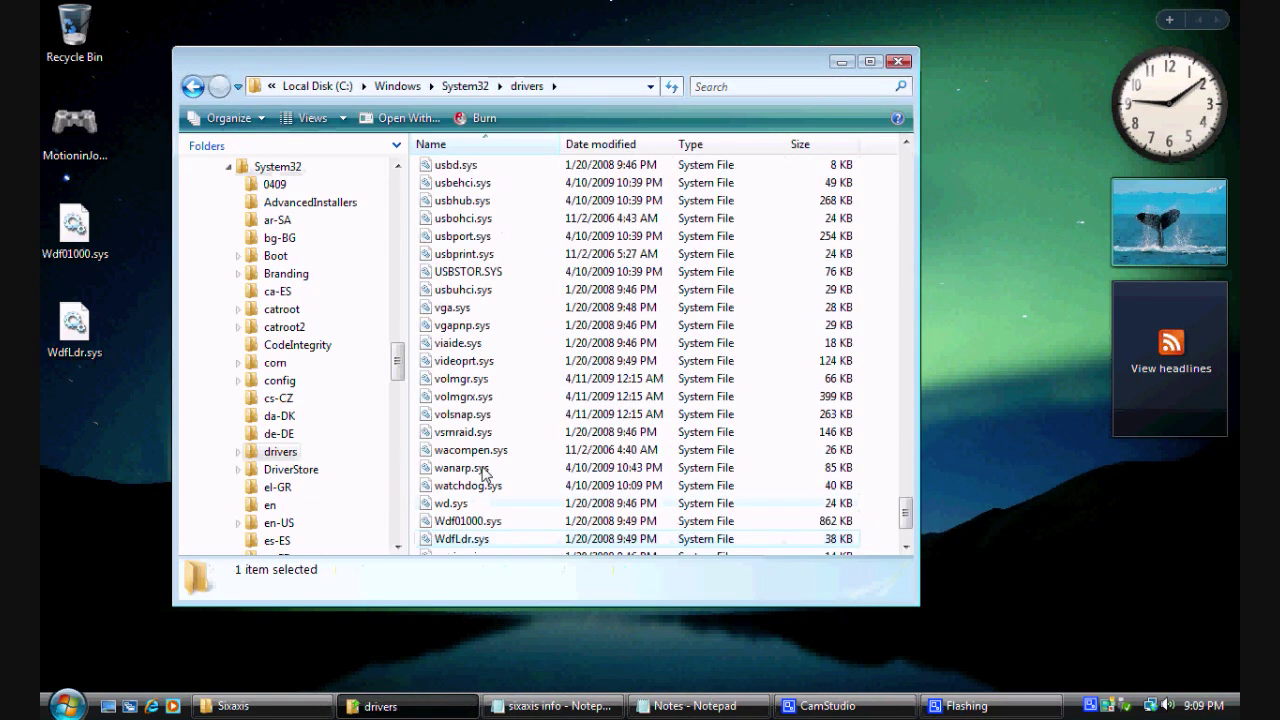
right_click(495, 540)
click(525, 527)
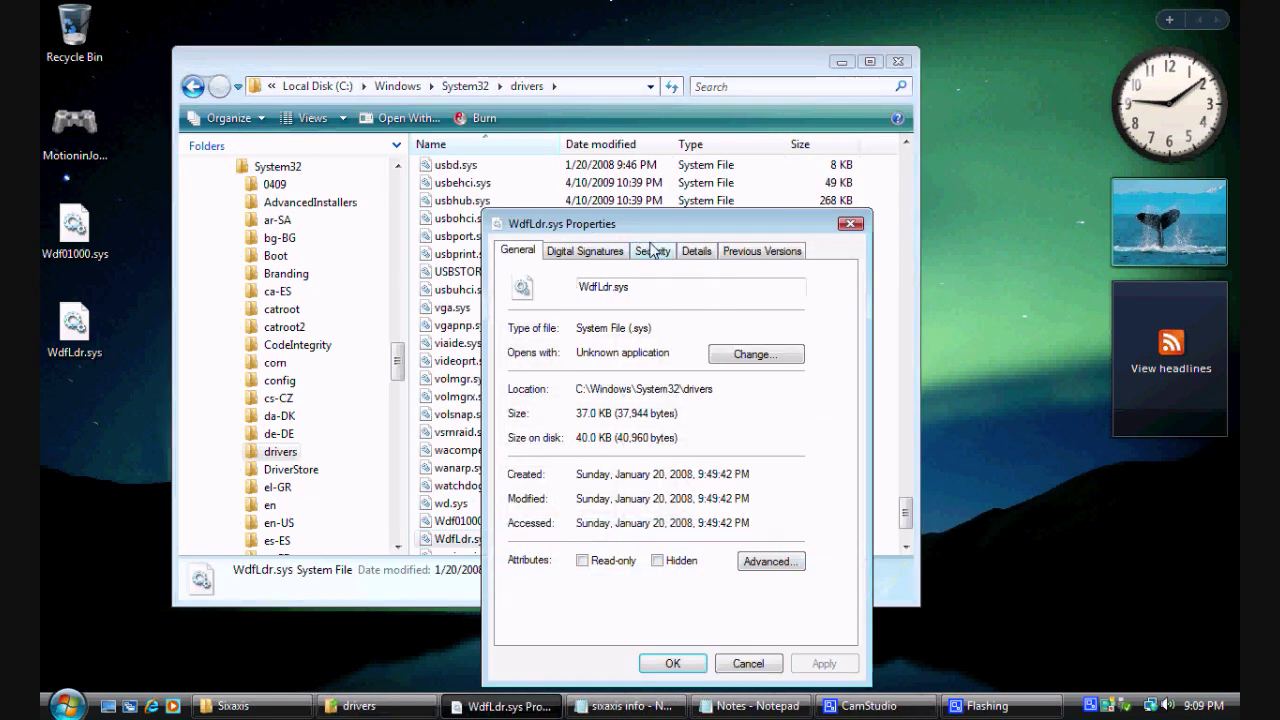
click(651, 250)
click(790, 424)
click(614, 397)
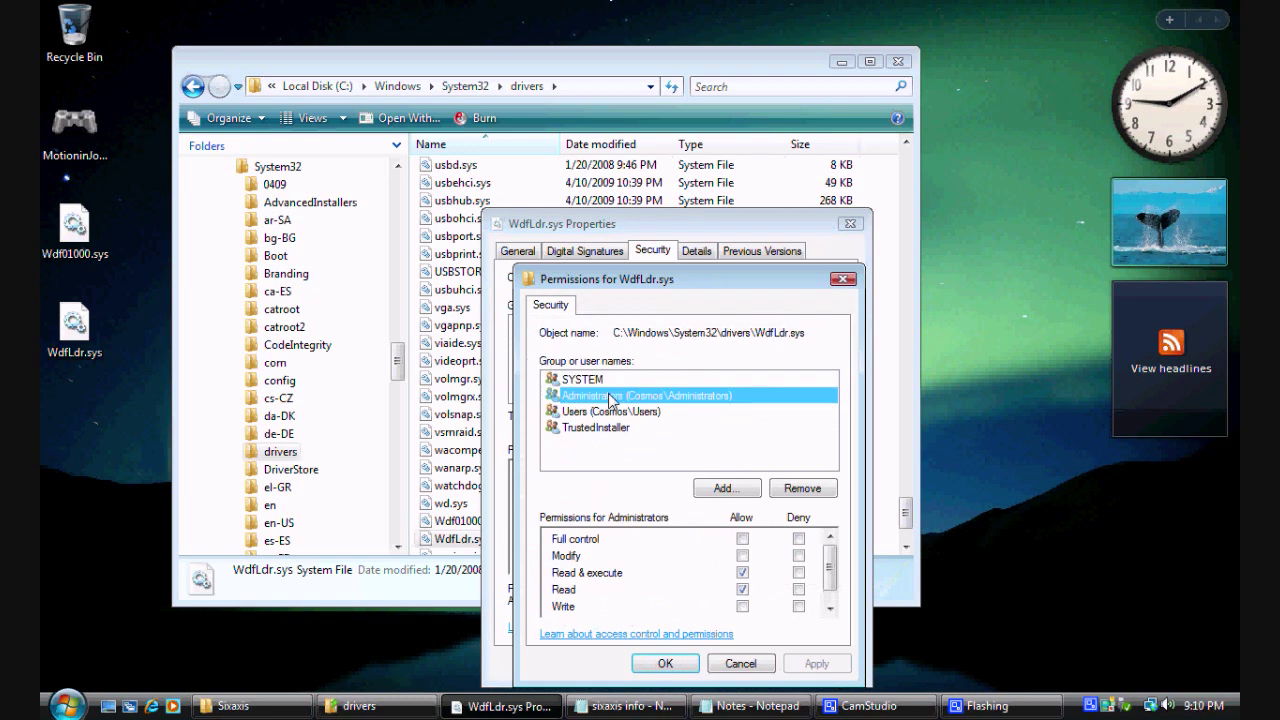
click(742, 538)
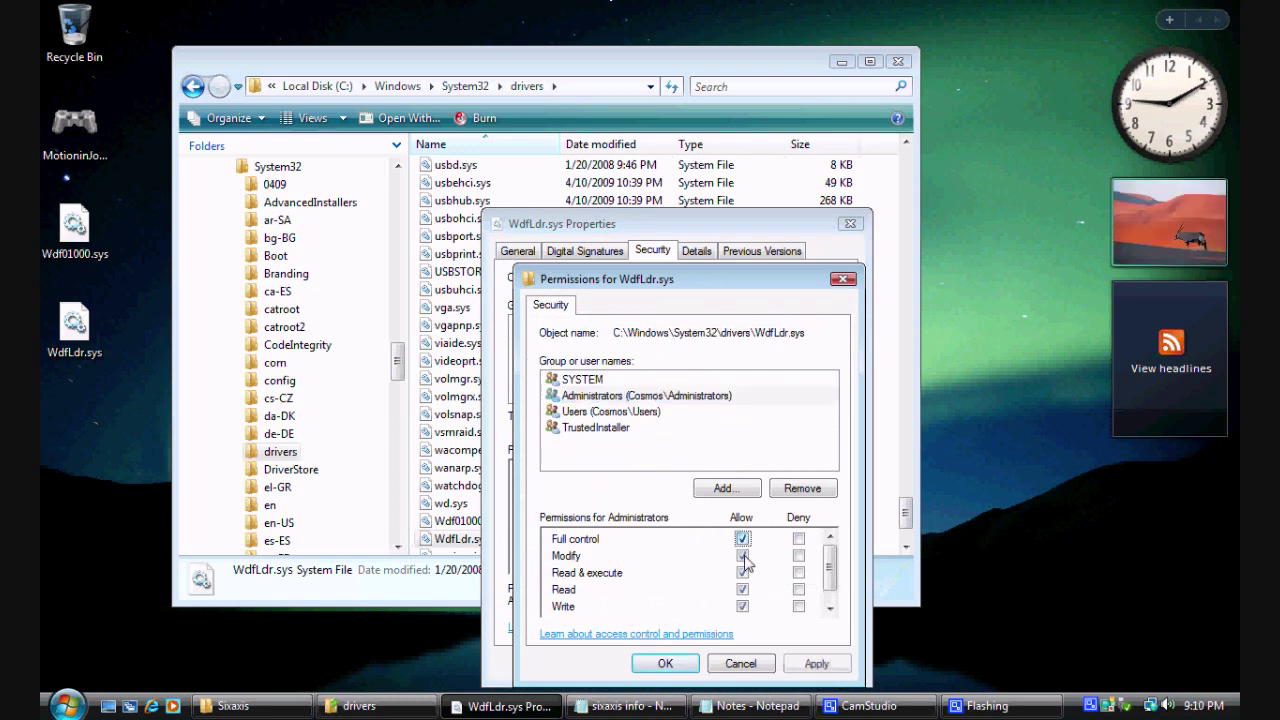
click(816, 663)
click(738, 420)
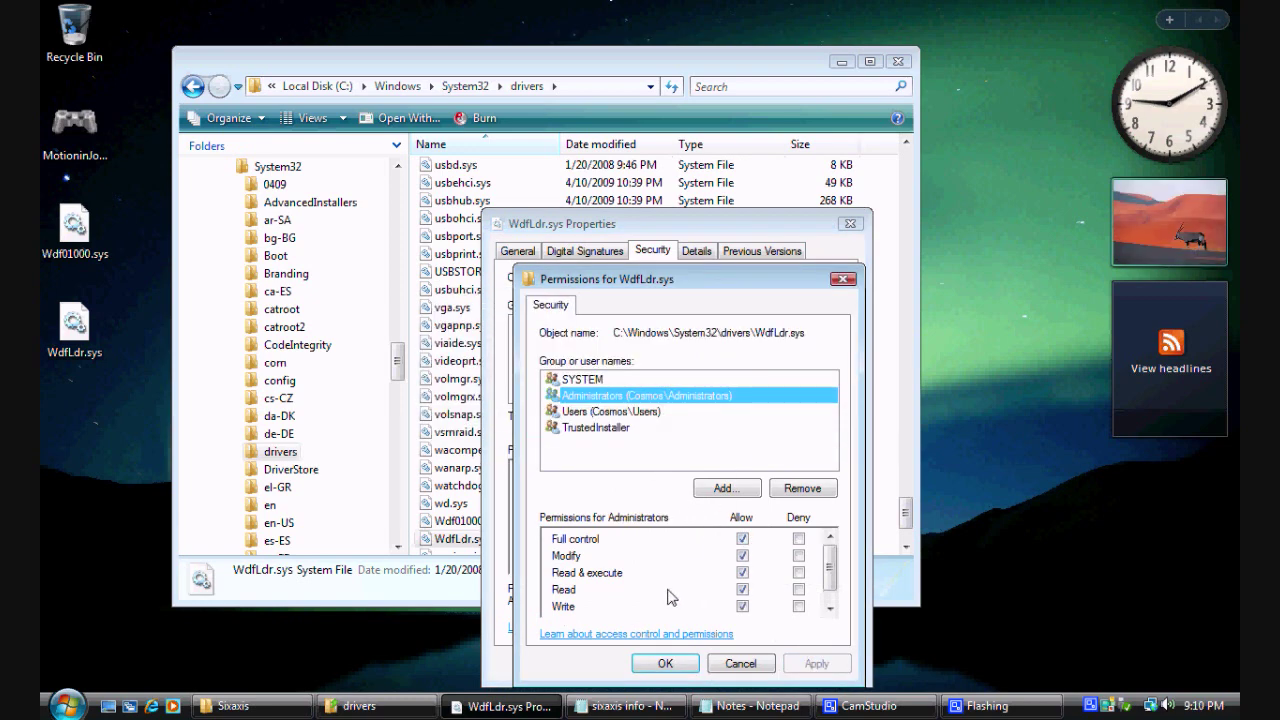
click(665, 663)
click(663, 663)
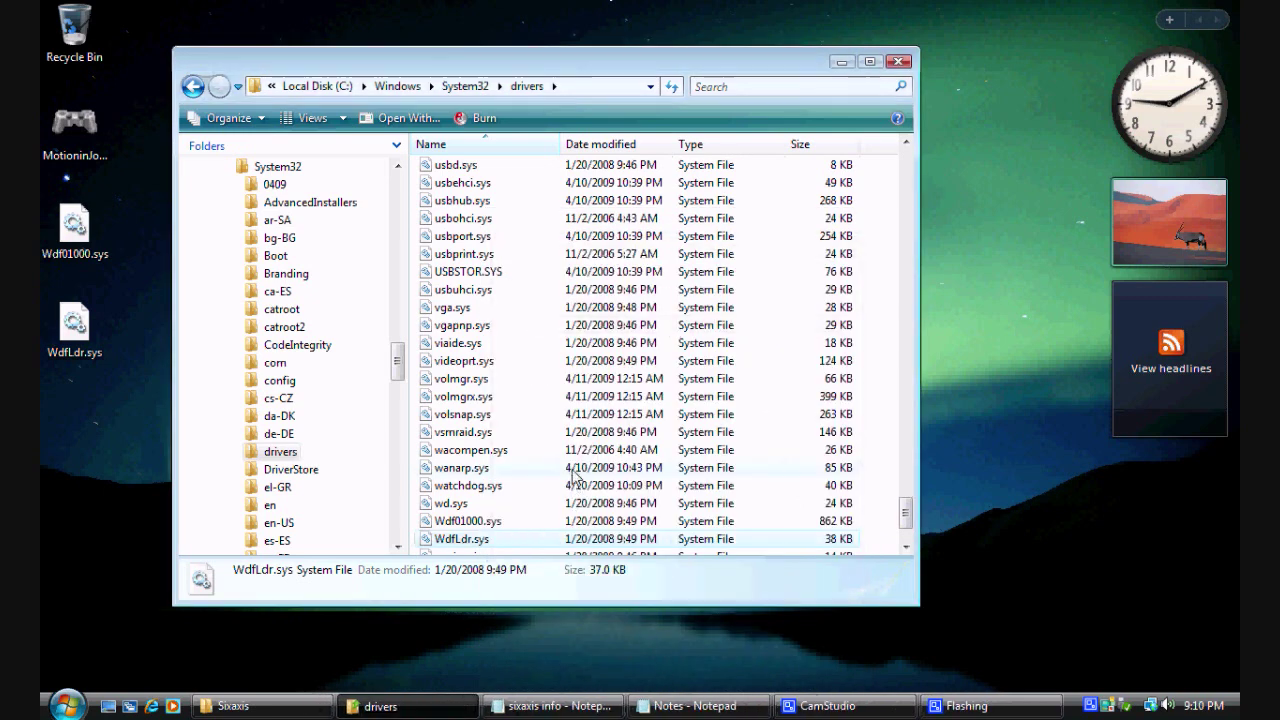
Move the desktop Wdf01000.sys and WdfLdr.sys into drivers, replacing both existing copies, then close the window
scroll(905, 522, down, 2)
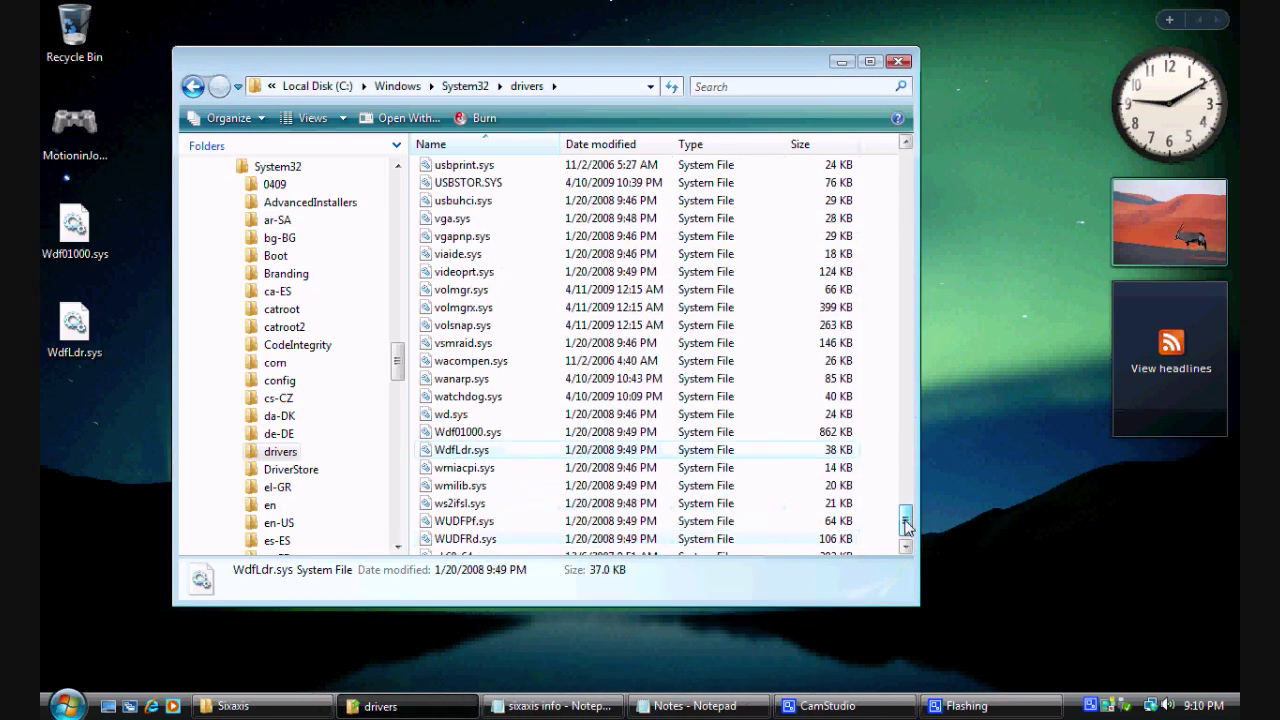
drag(118, 410, 57, 305)
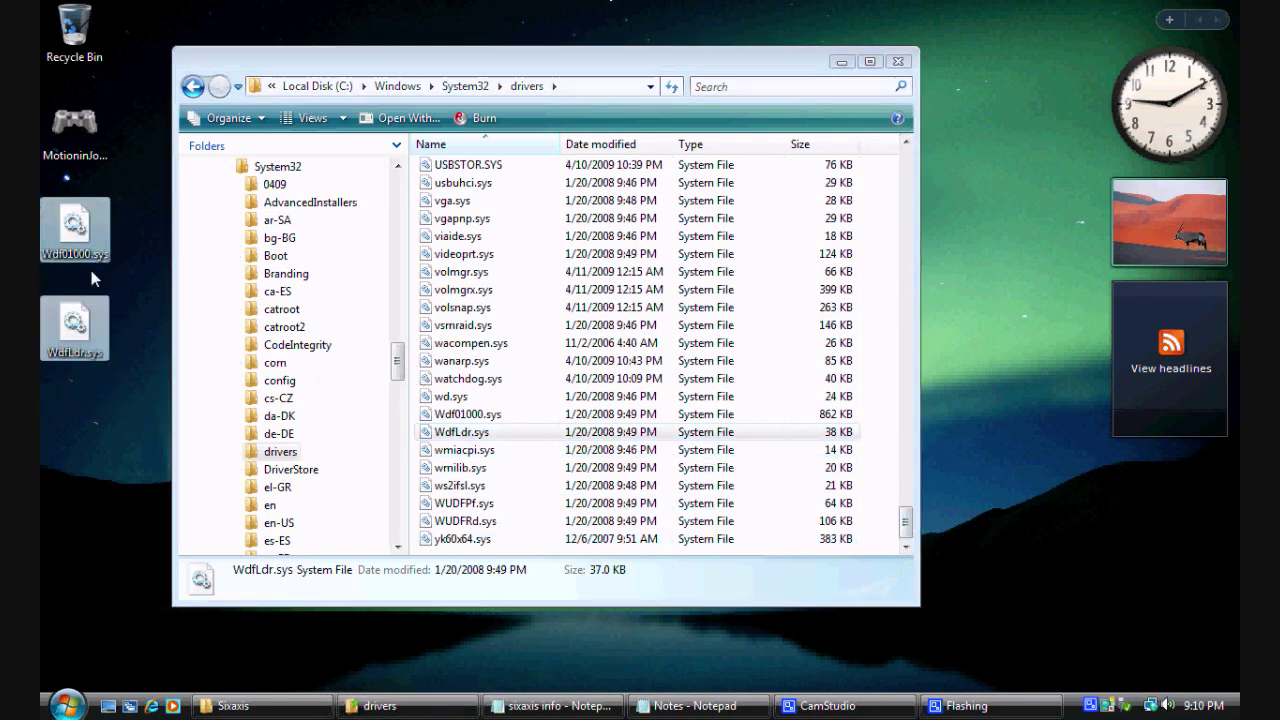
mouse_move(72, 222)
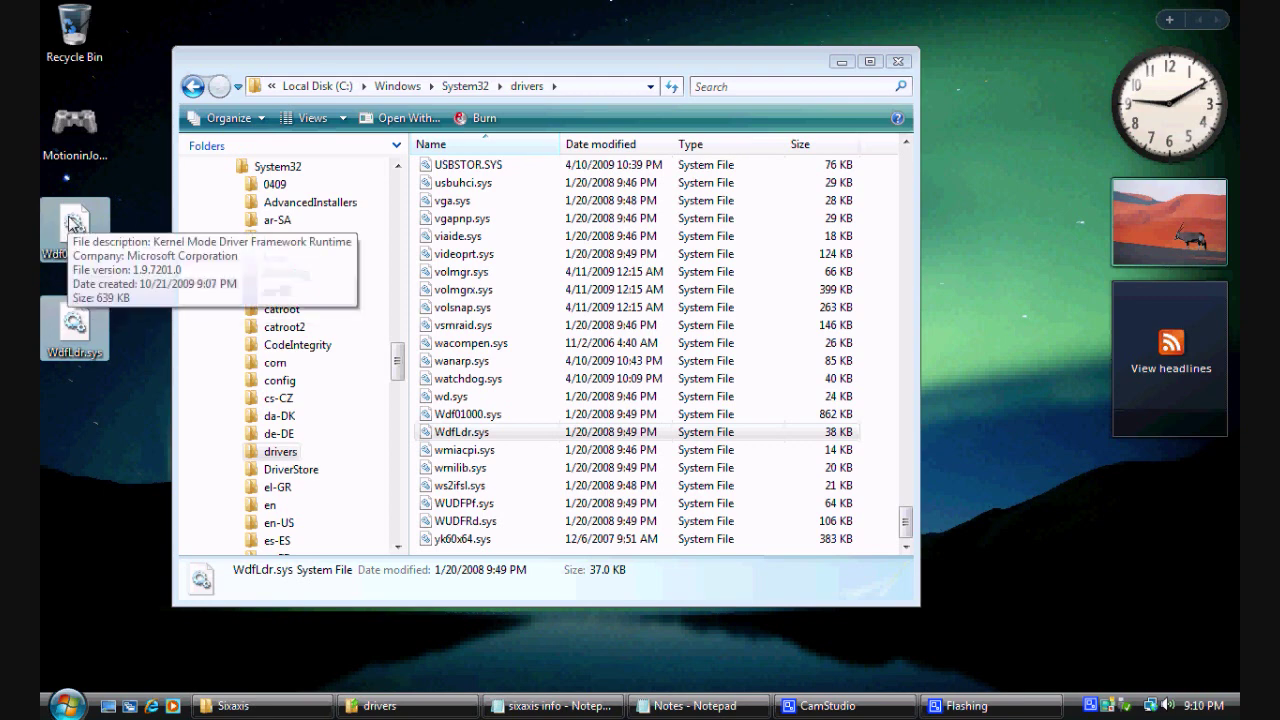
drag(67, 236, 527, 238)
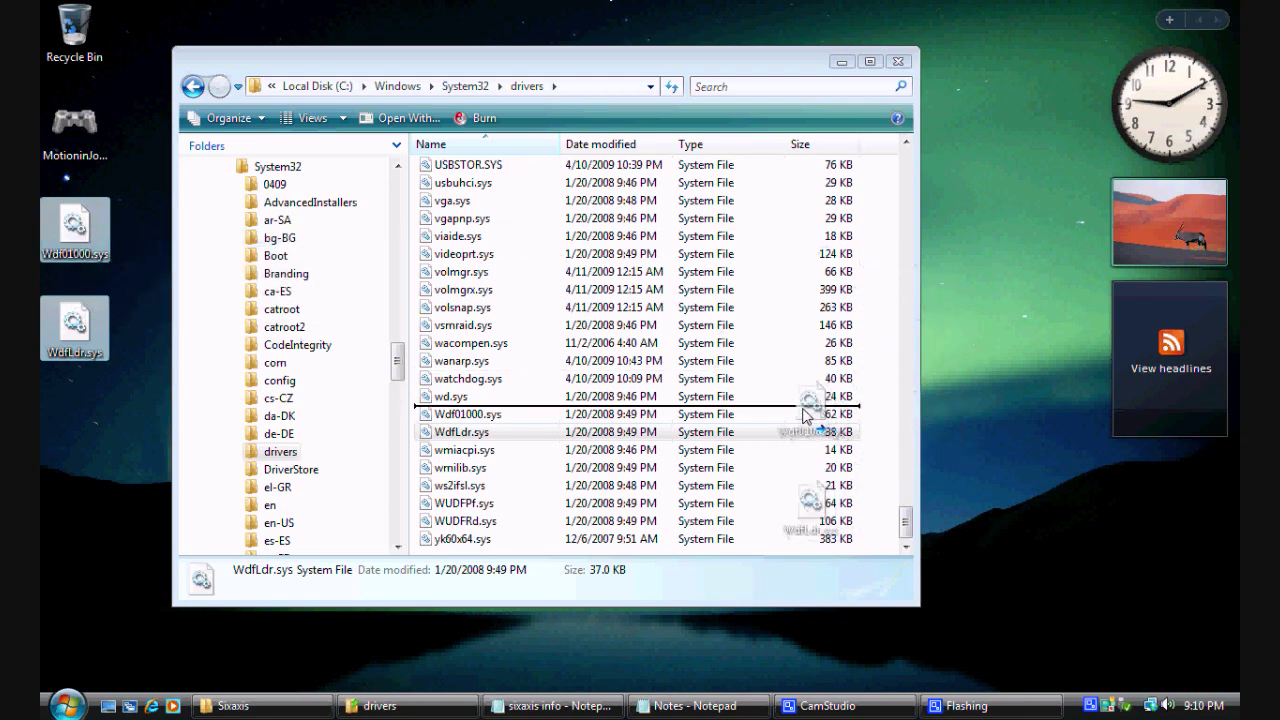
drag(800, 405, 800, 408)
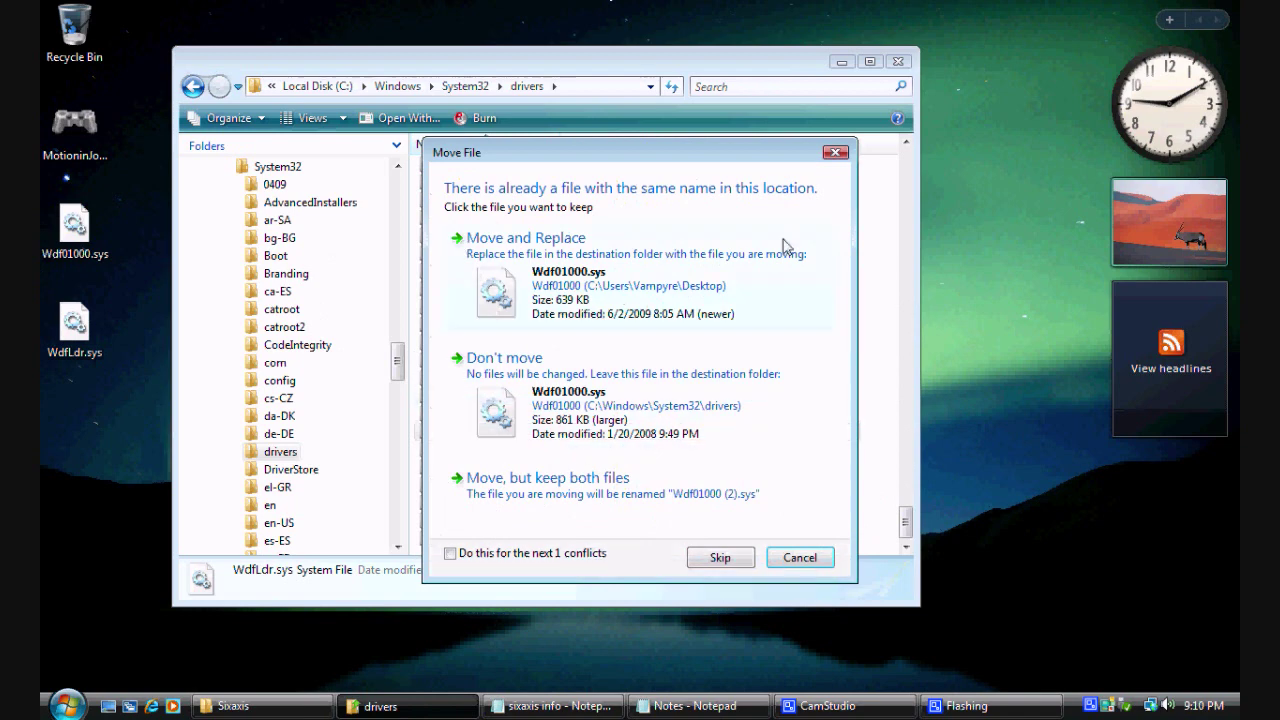
click(557, 287)
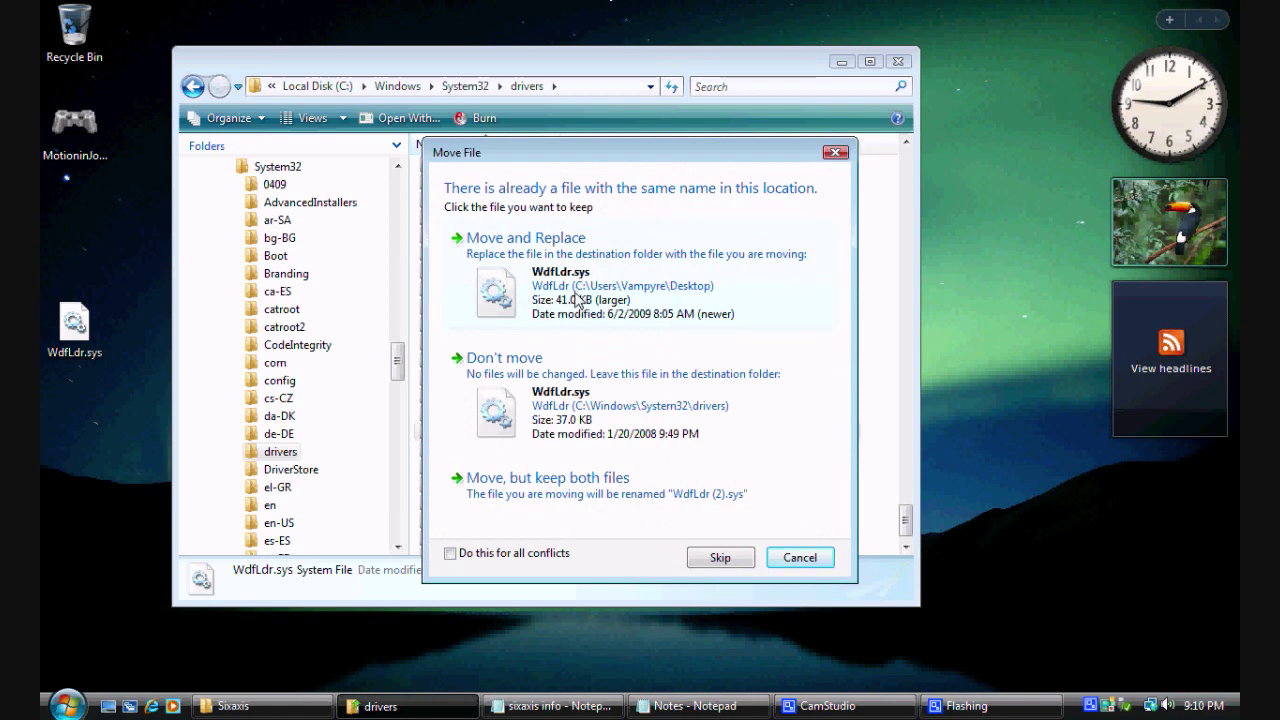
click(576, 298)
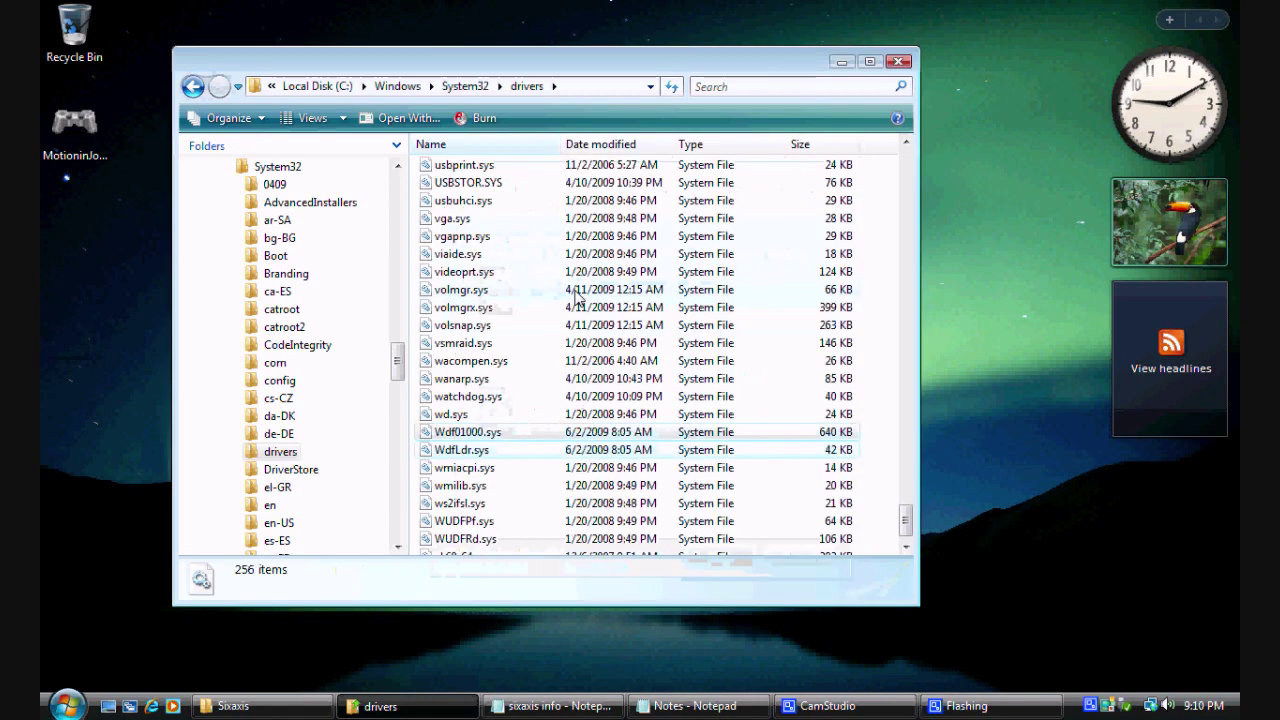
click(899, 62)
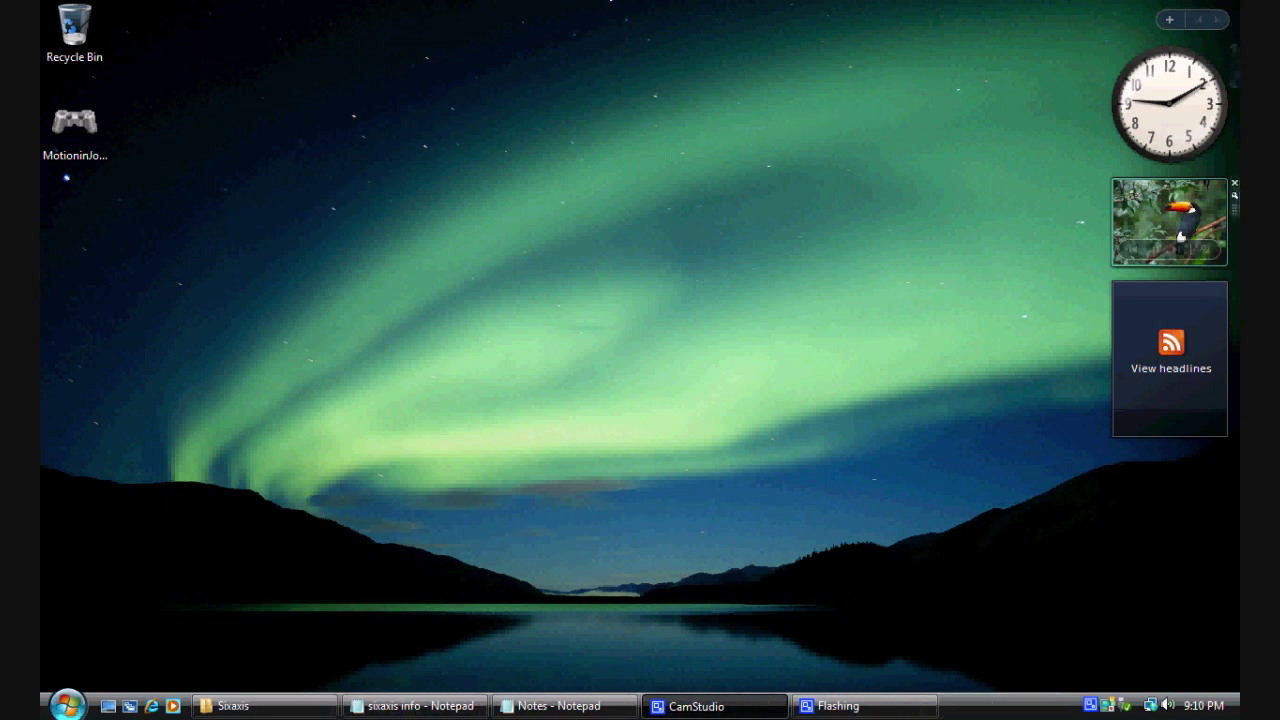
Restart Windows from the Start menu, then dismiss the USB Human Interface Device driver notice
click(68, 705)
click(398, 674)
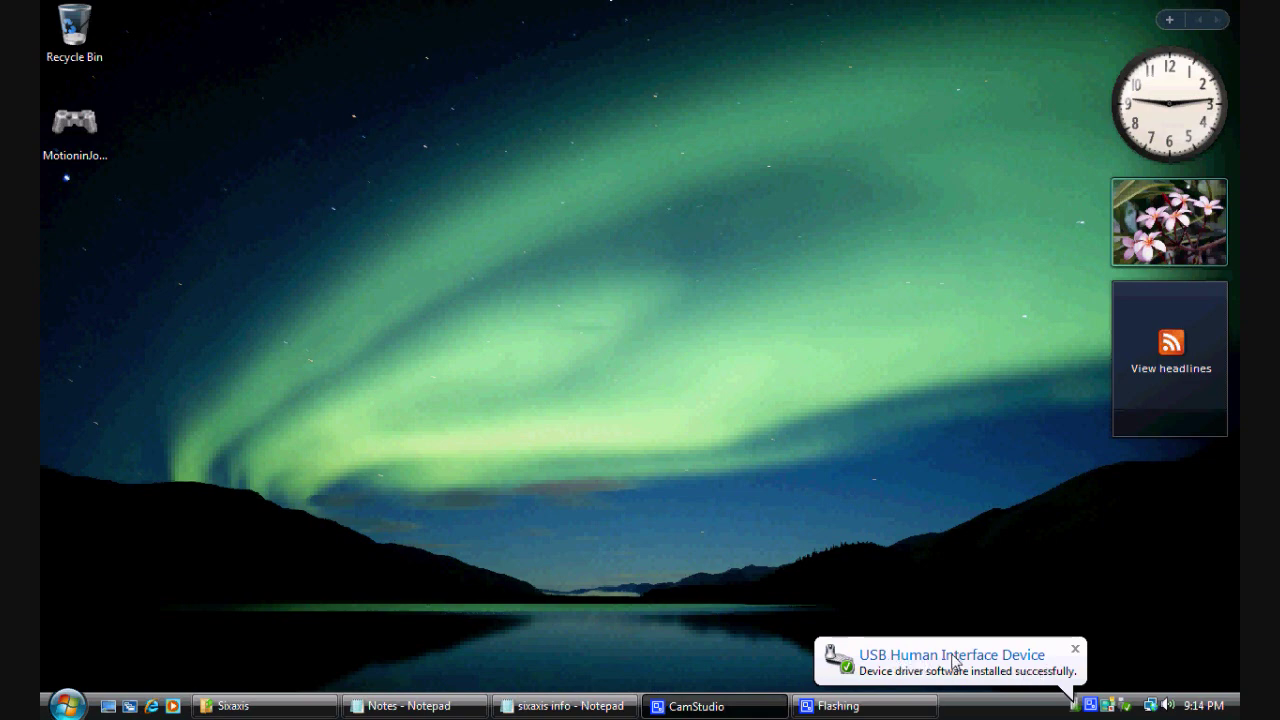
click(1076, 651)
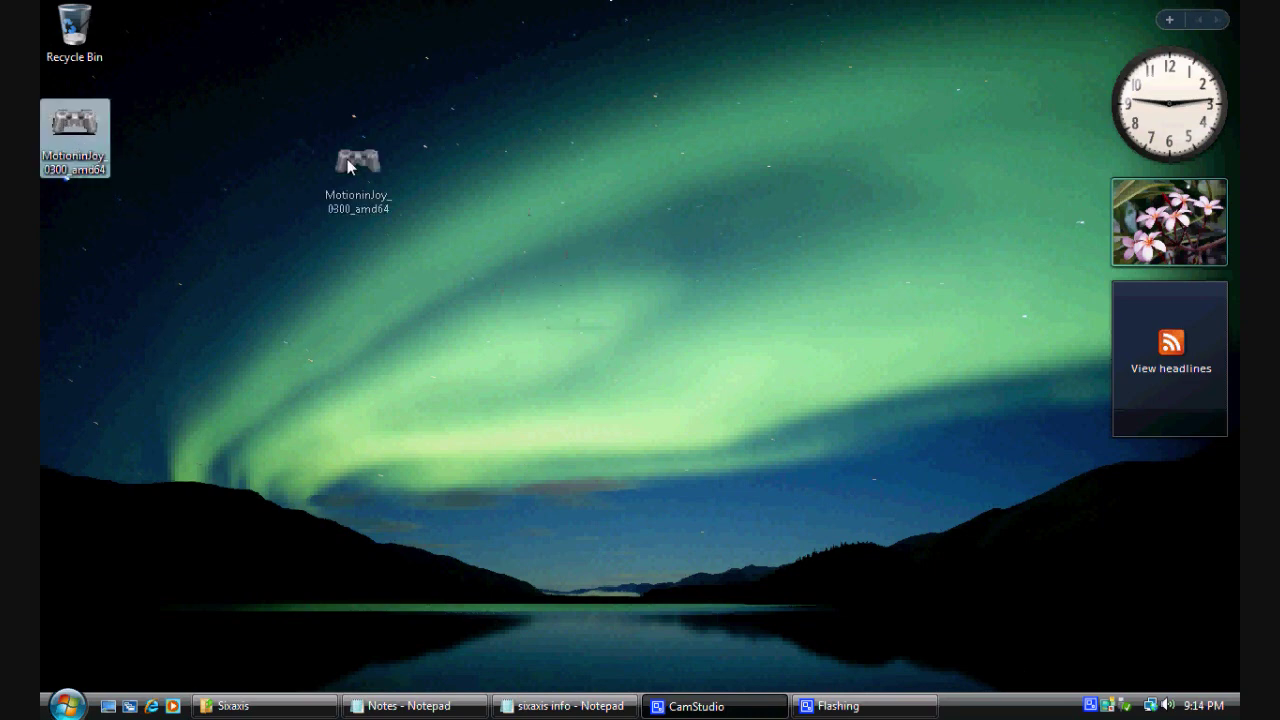
Launch the MotionInJoy installer as administrator, accepting the unverified publisher warning
drag(101, 136, 62, 126)
double_click(90, 122)
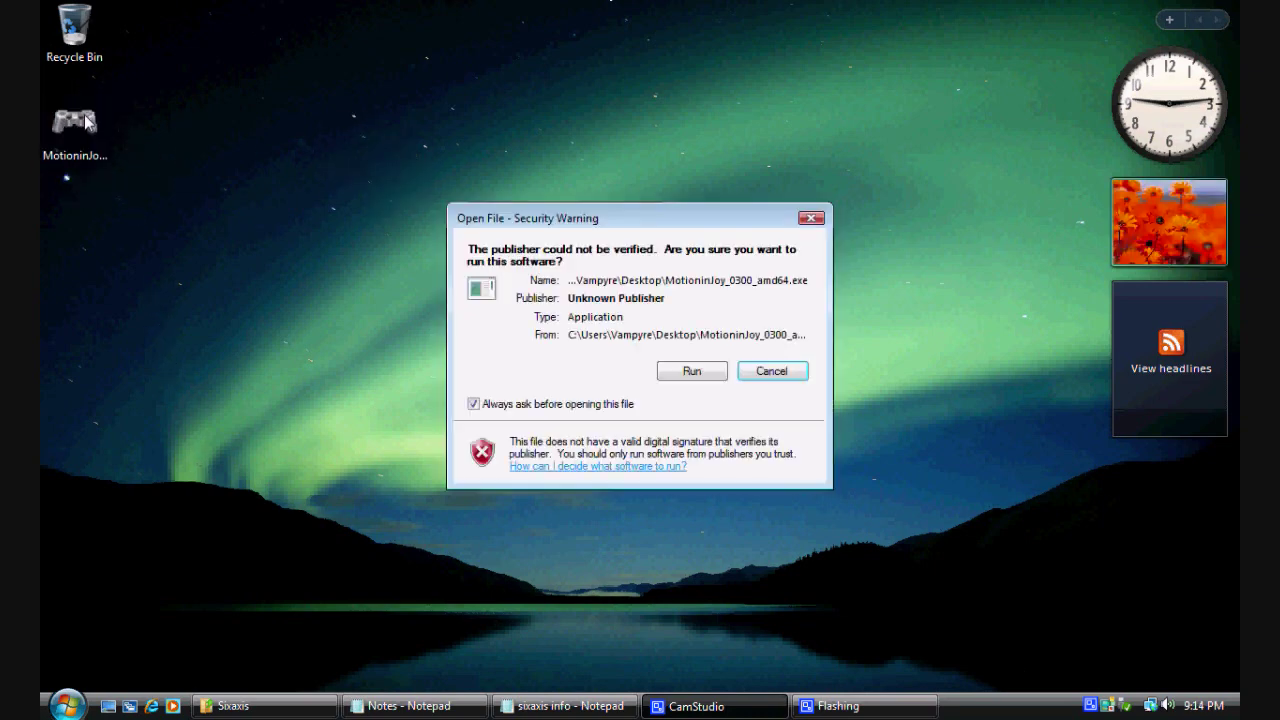
click(813, 219)
right_click(80, 138)
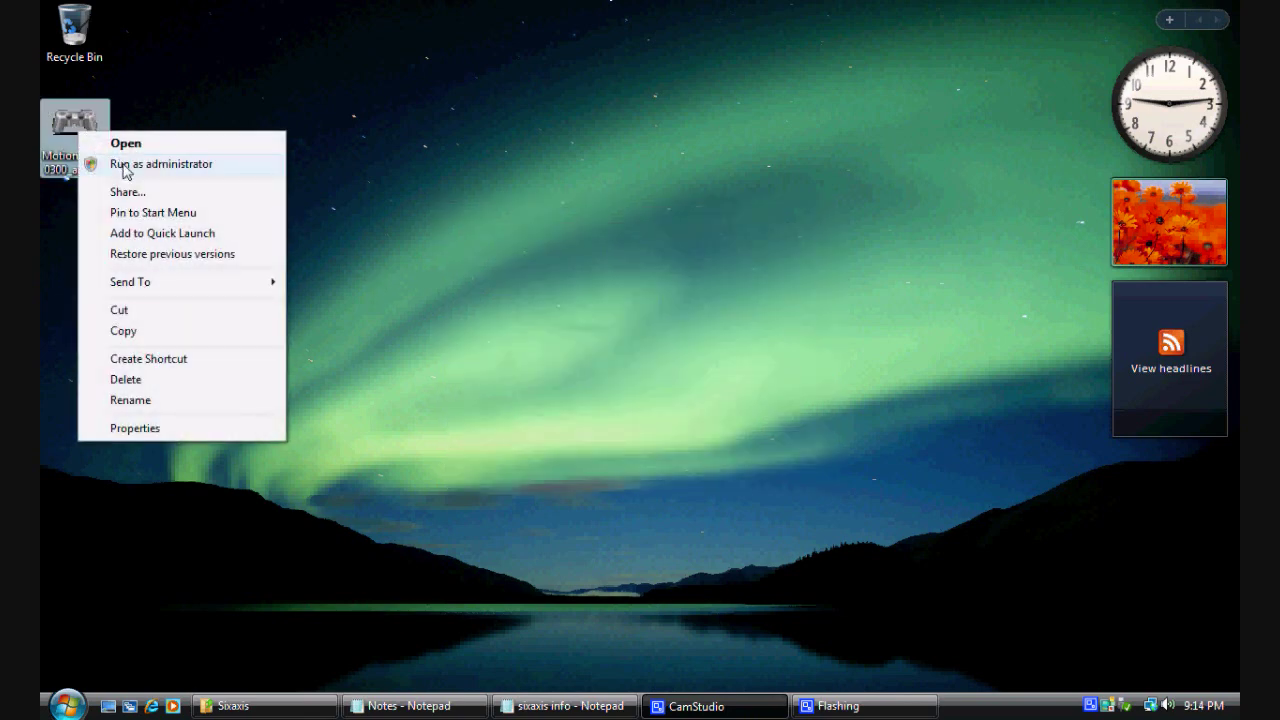
click(126, 166)
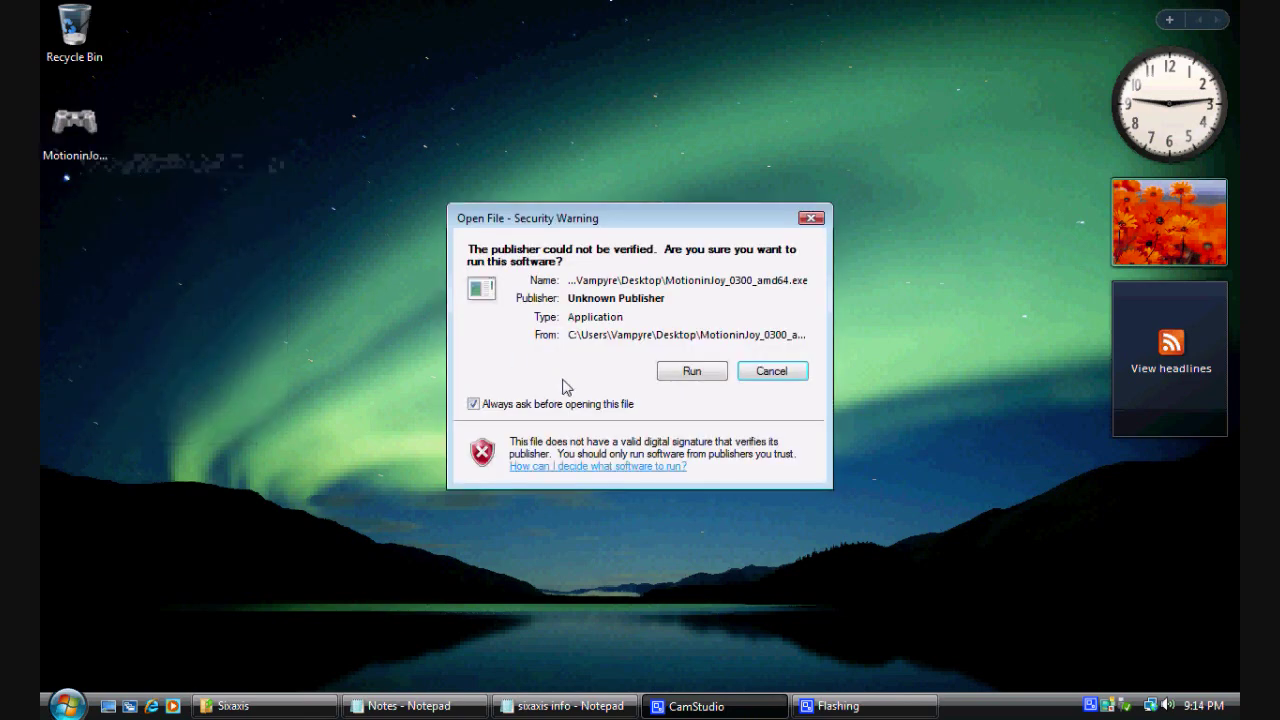
click(713, 370)
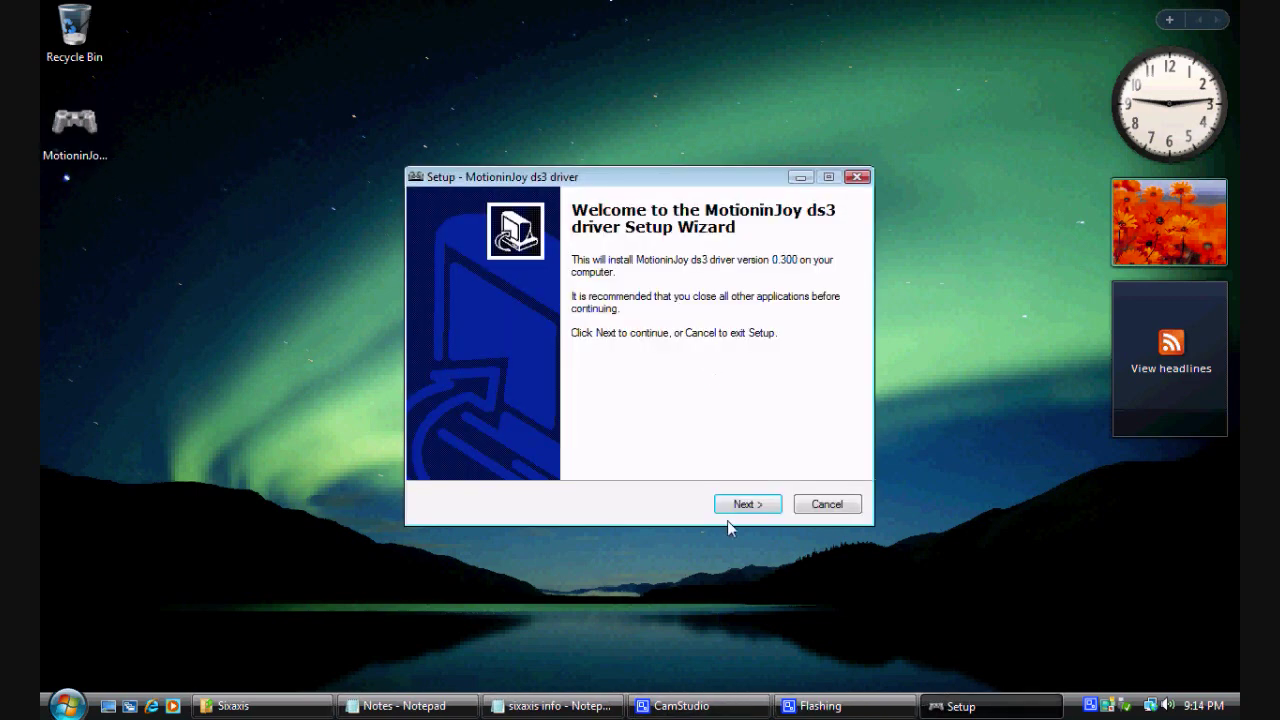
Install ds3 driver 0.300 with the default shortcut folder and desktop icon options
click(740, 508)
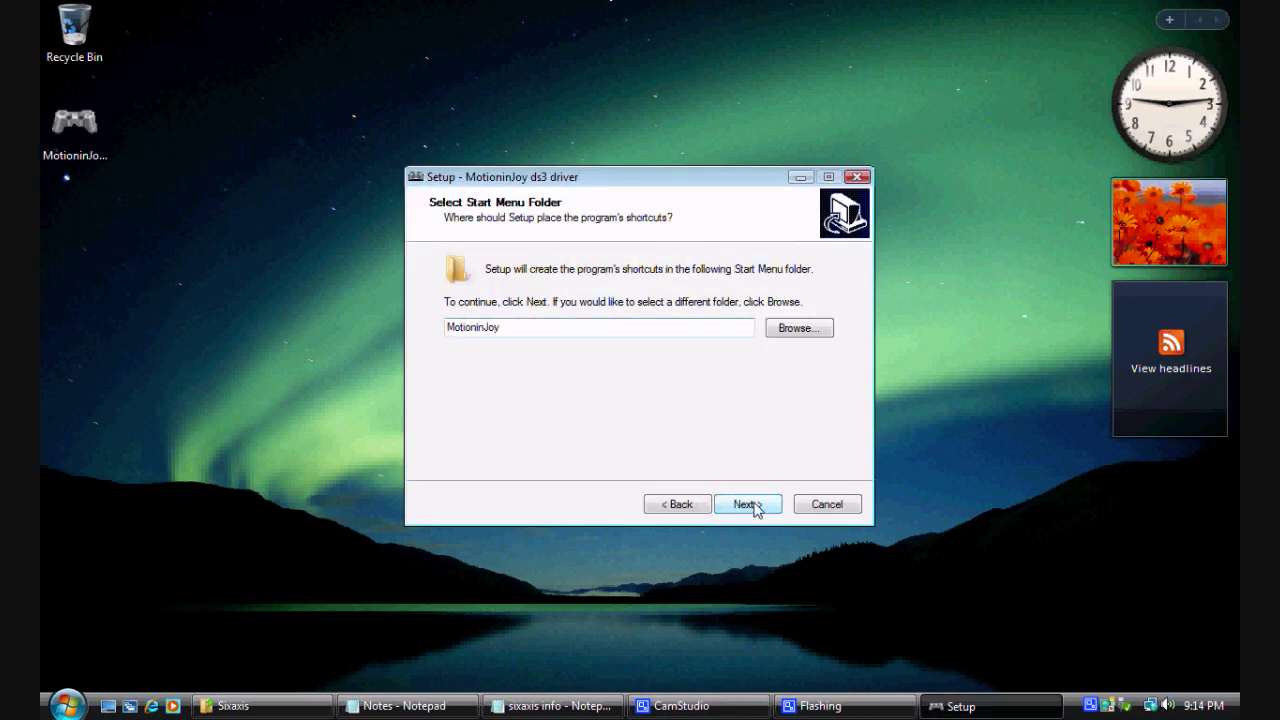
click(748, 505)
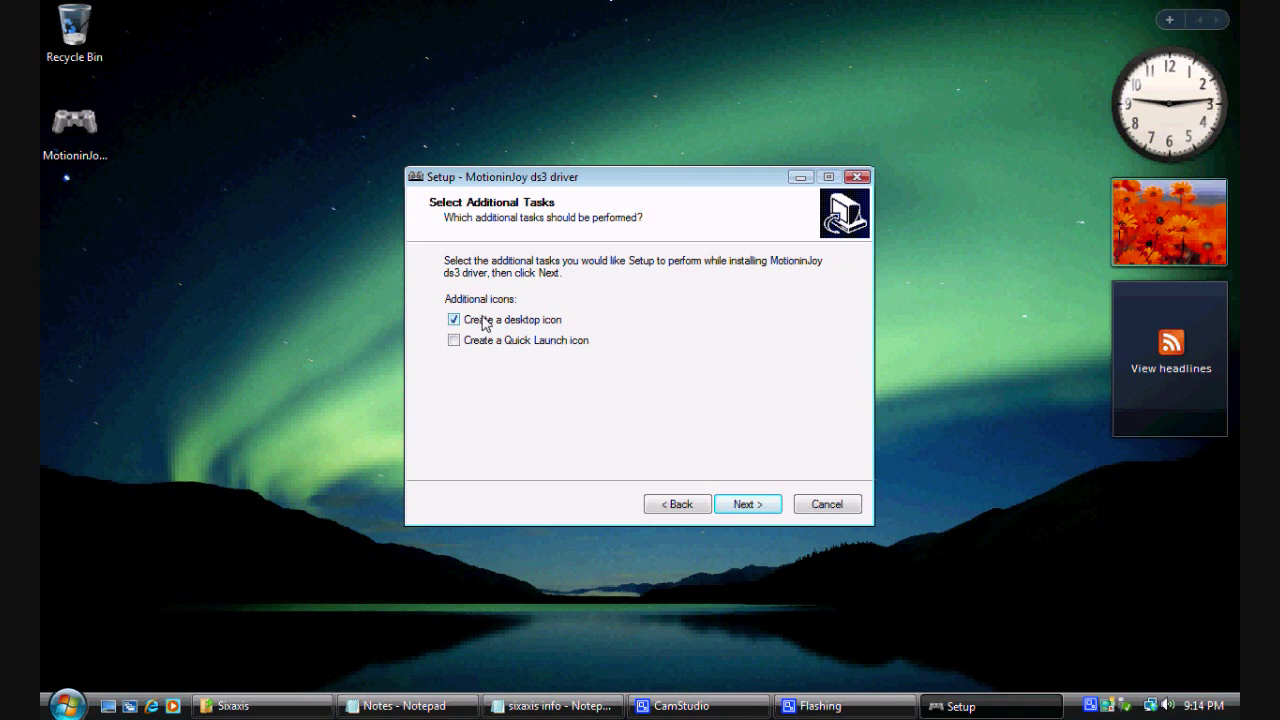
click(746, 507)
click(748, 508)
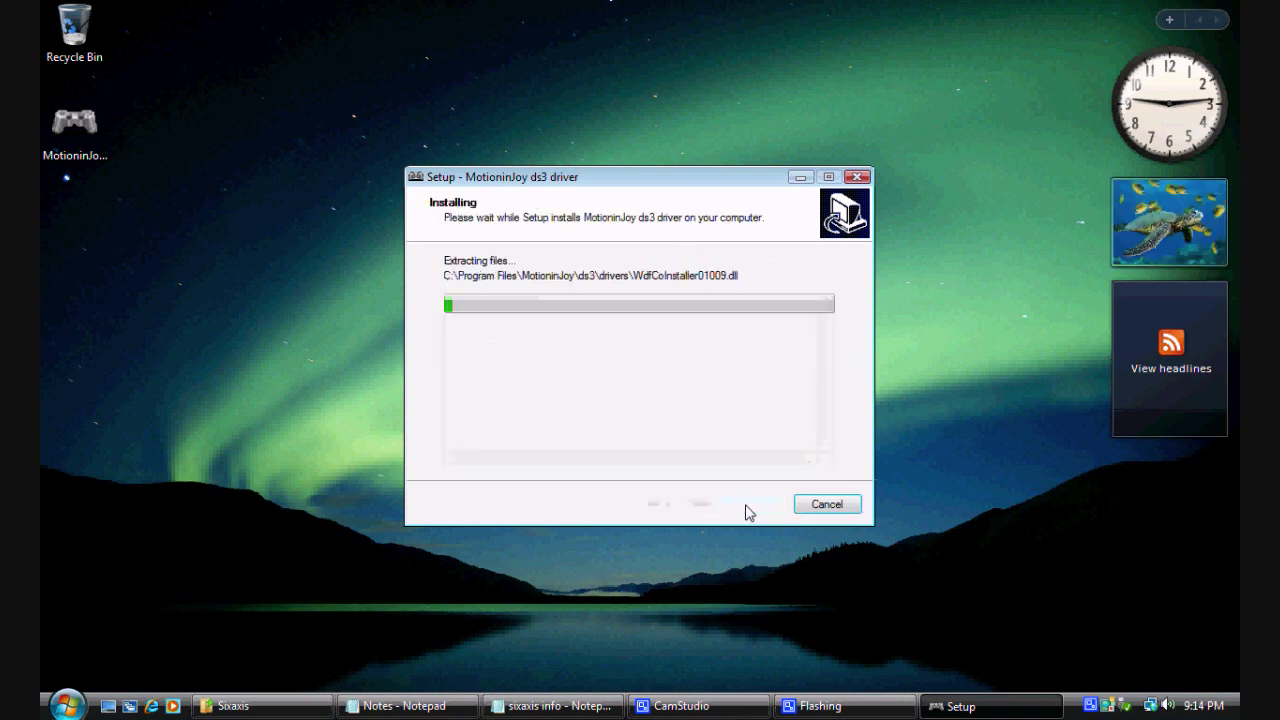
click(747, 506)
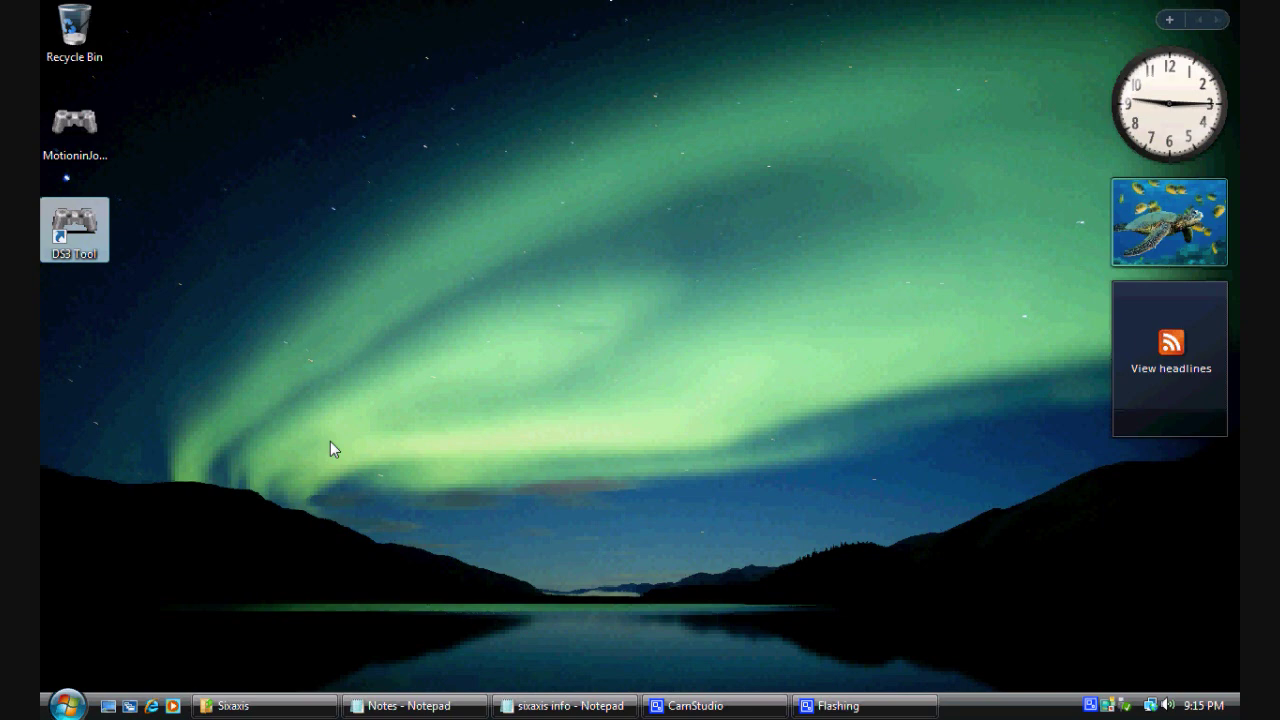
Restart Windows from the Start menu's shutdown options
click(68, 705)
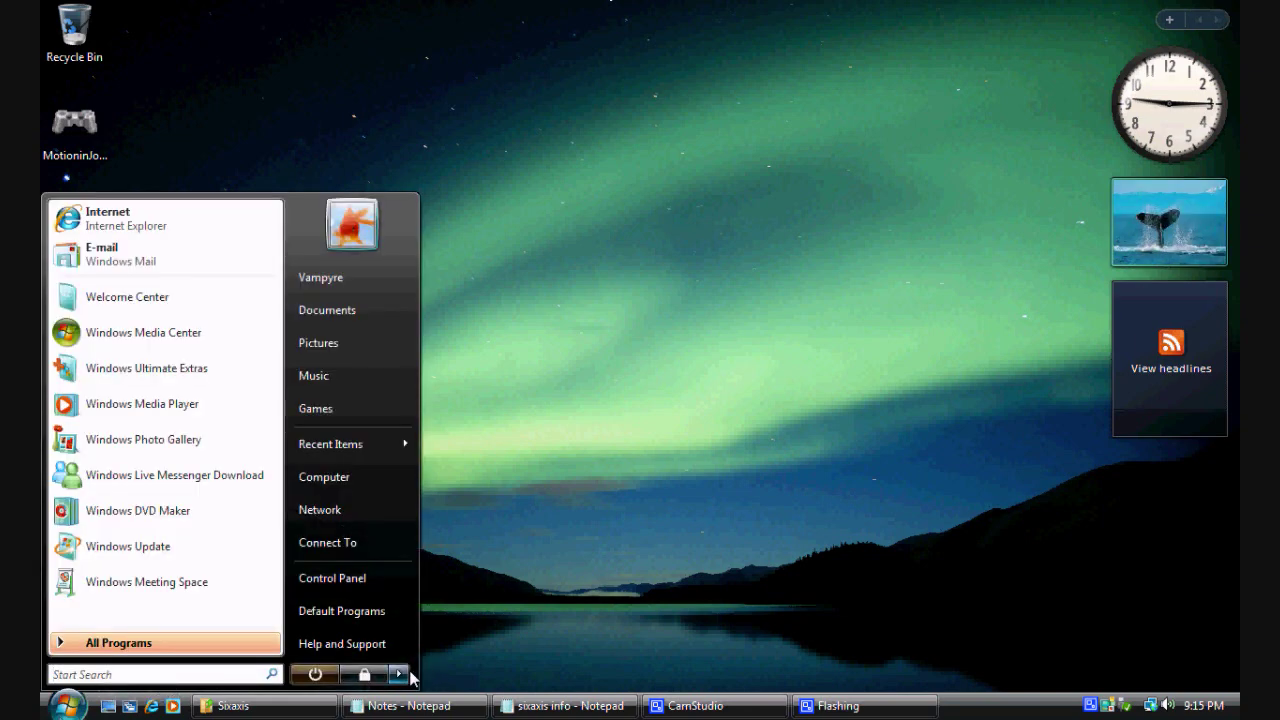
click(403, 675)
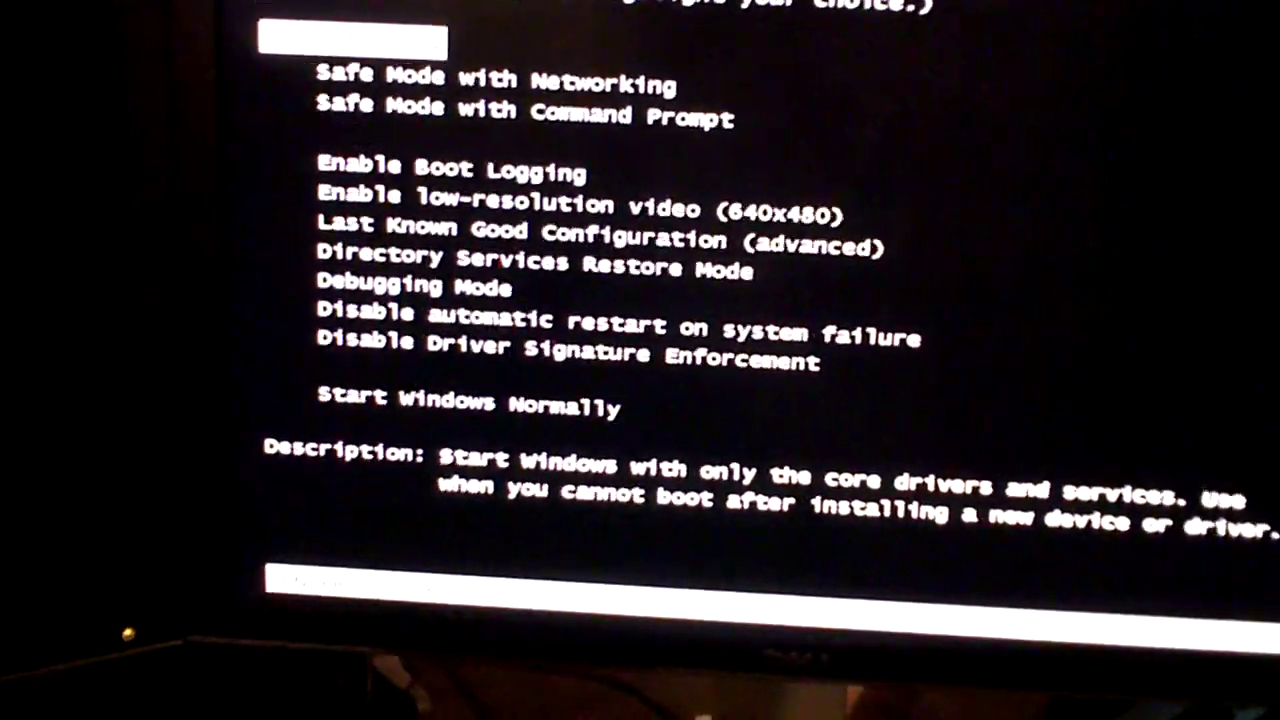
Highlight Disable Driver Signature Enforcement in the Advanced Boot Options list
key(Down)
key(Down)
key(Down)
key(Down)
key(Down)
key(Down)
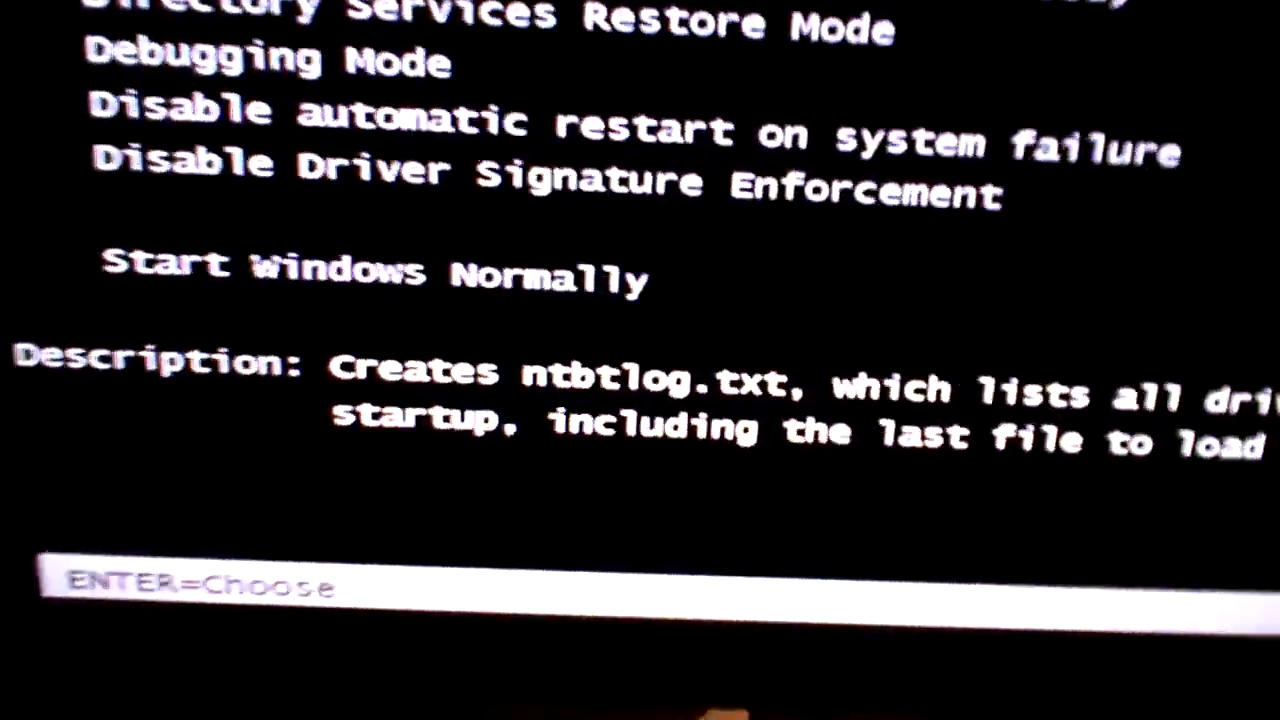
key(Down)
key(Down)
key(Down)
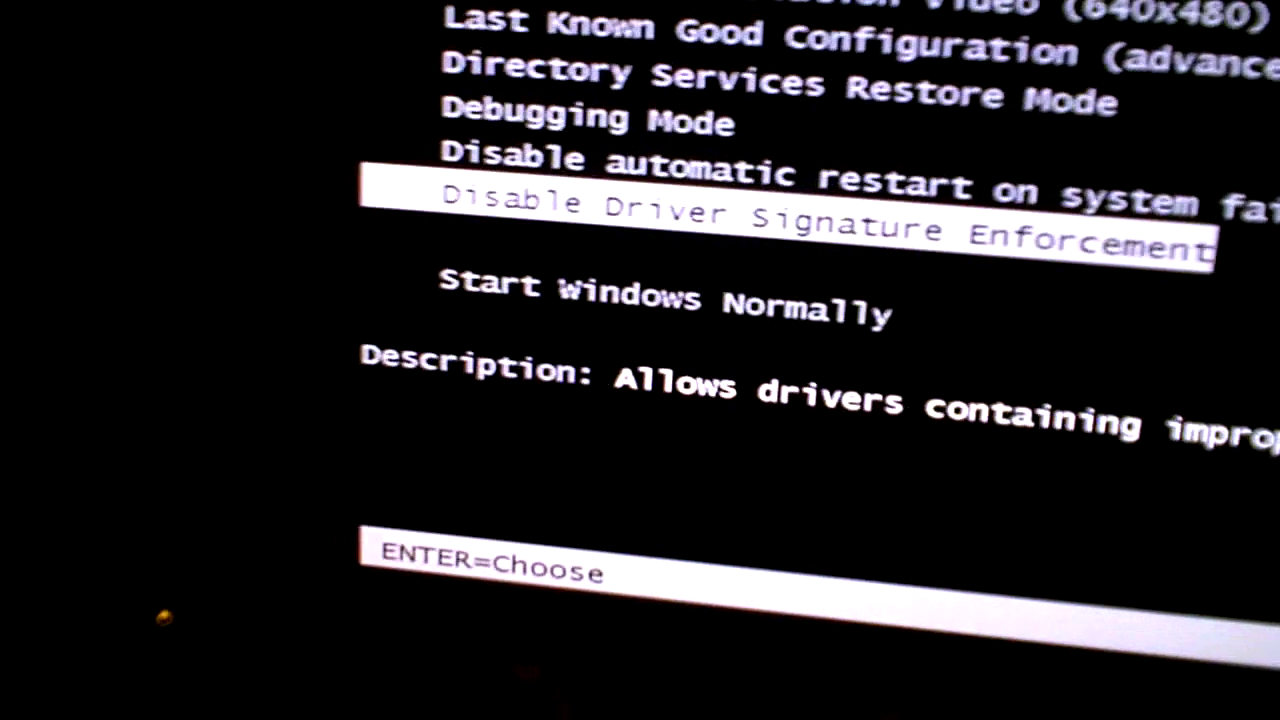